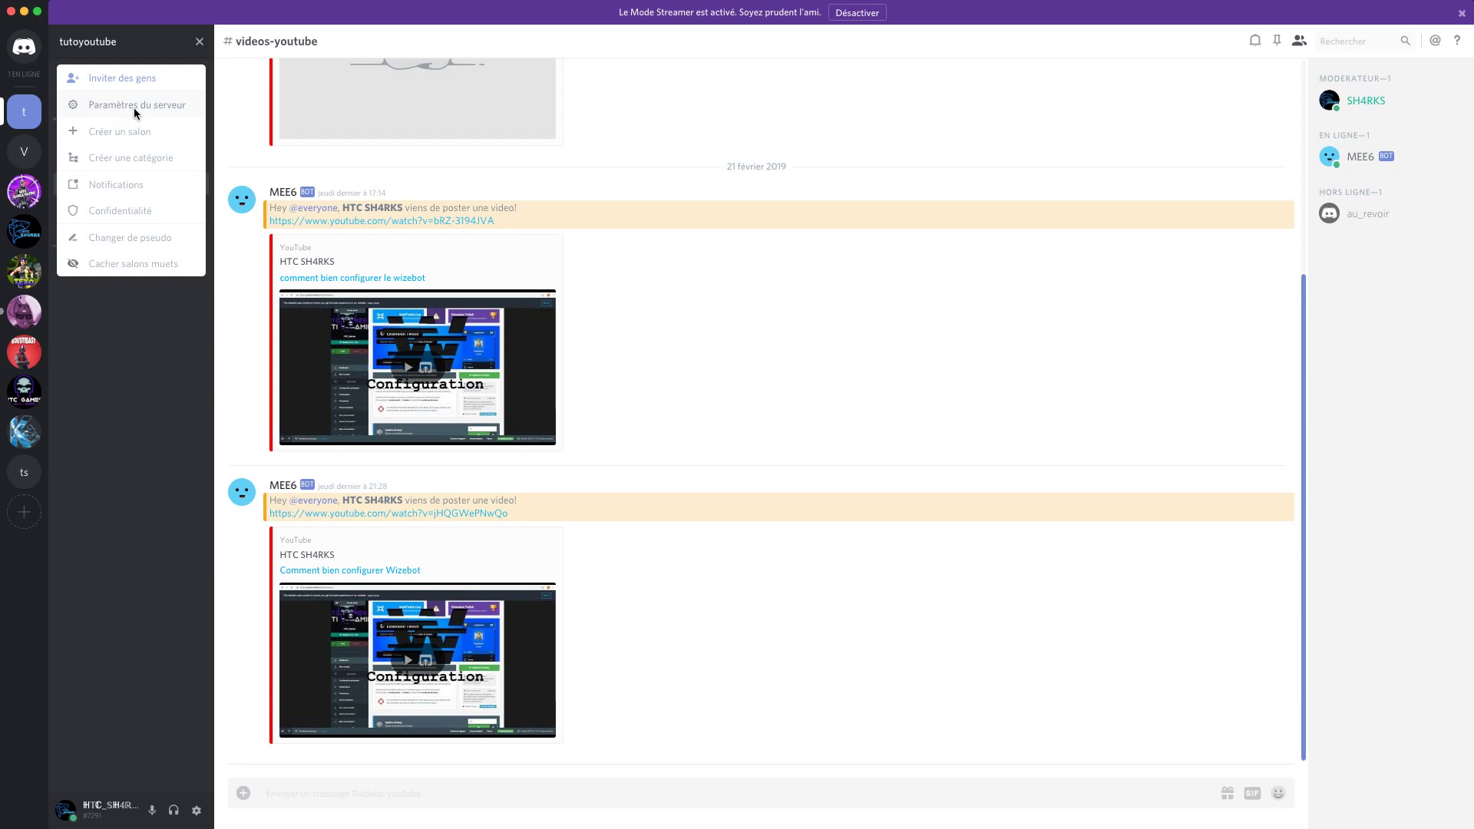
- Rename the tutoyoutube server's "new role" role as "membre VIP" and set its colour to dark red
left_click(135, 110)
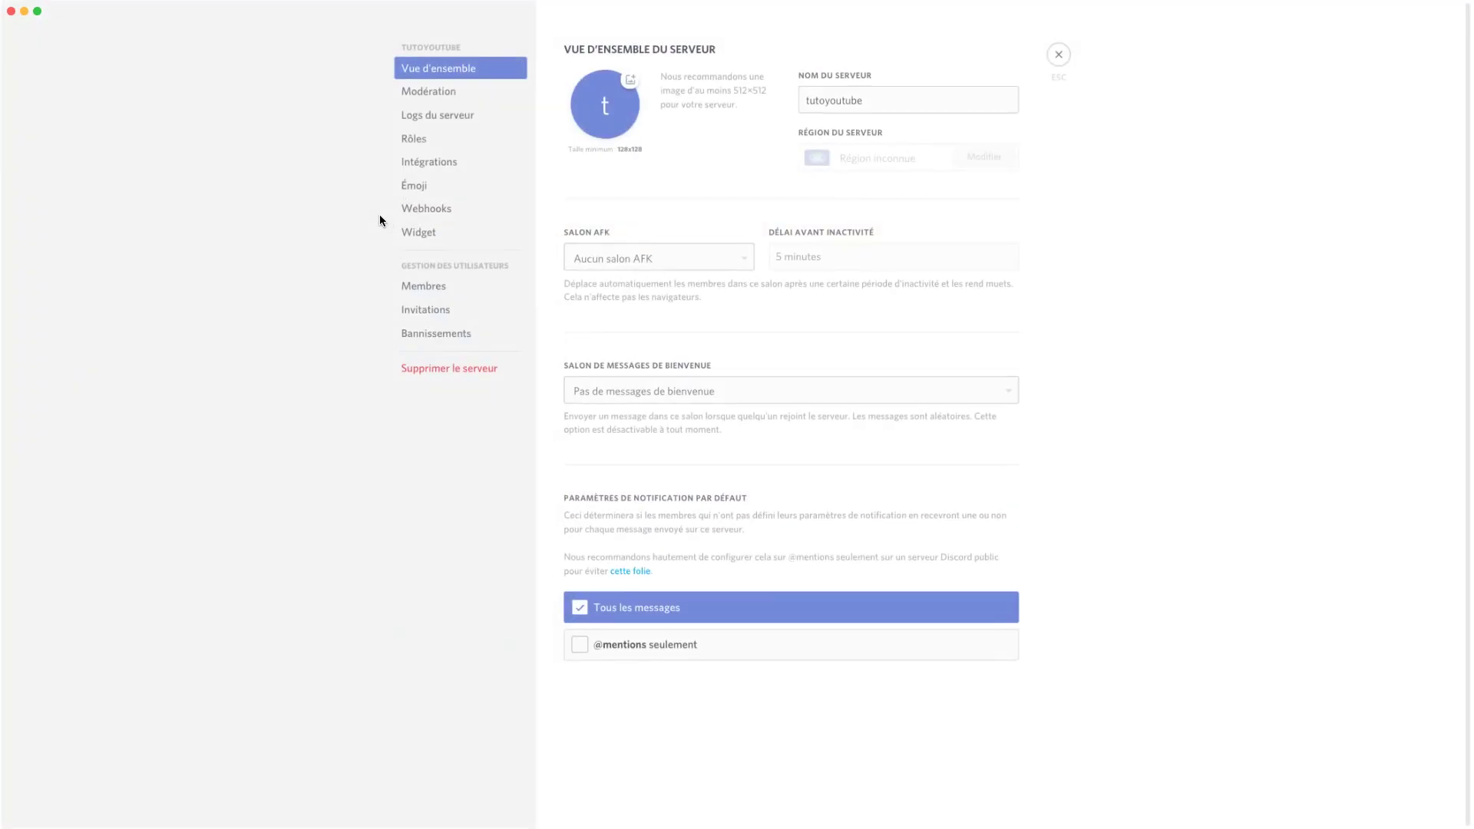
left_click(435, 147)
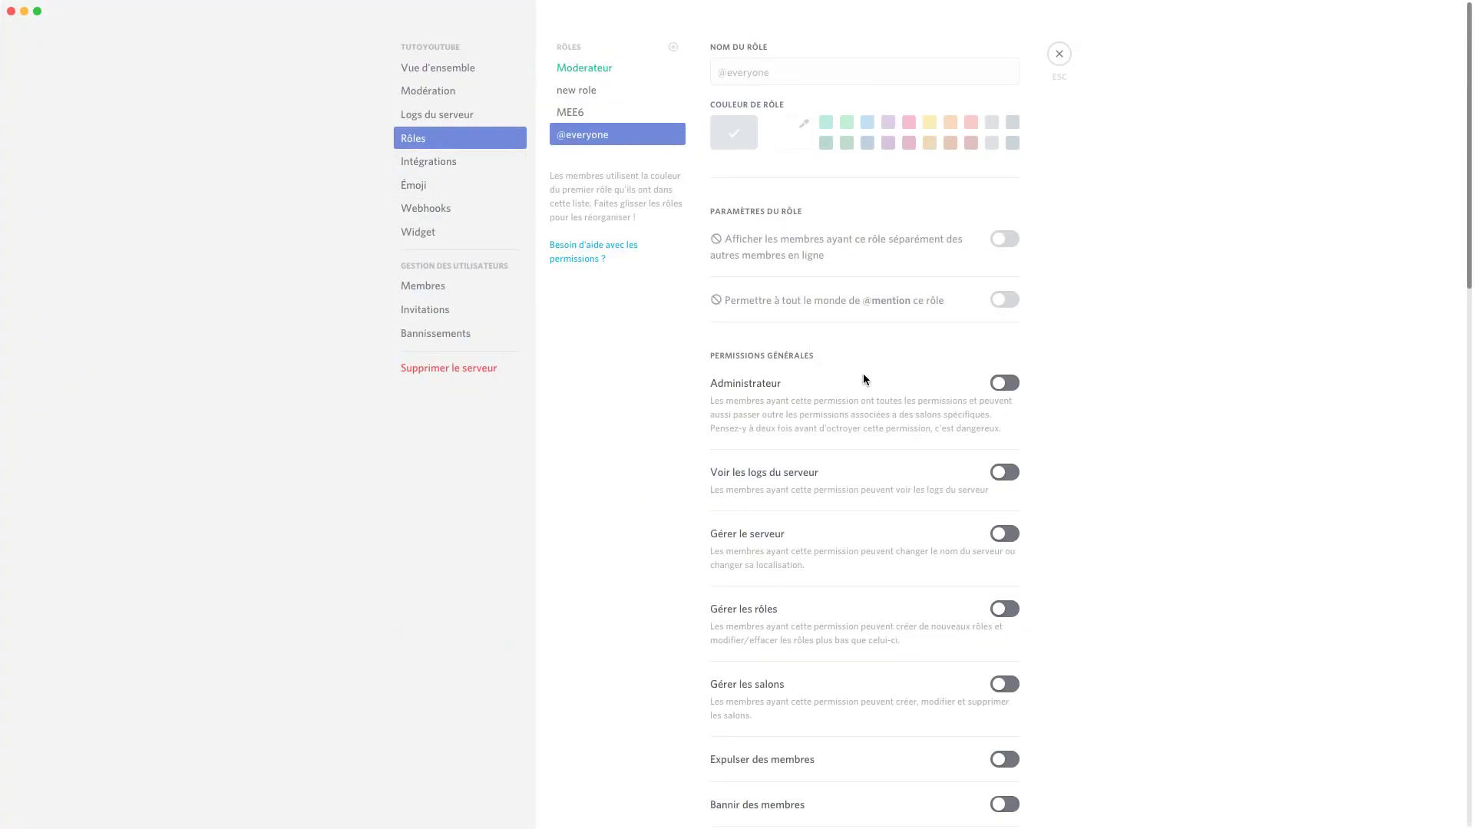
left_click(610, 70)
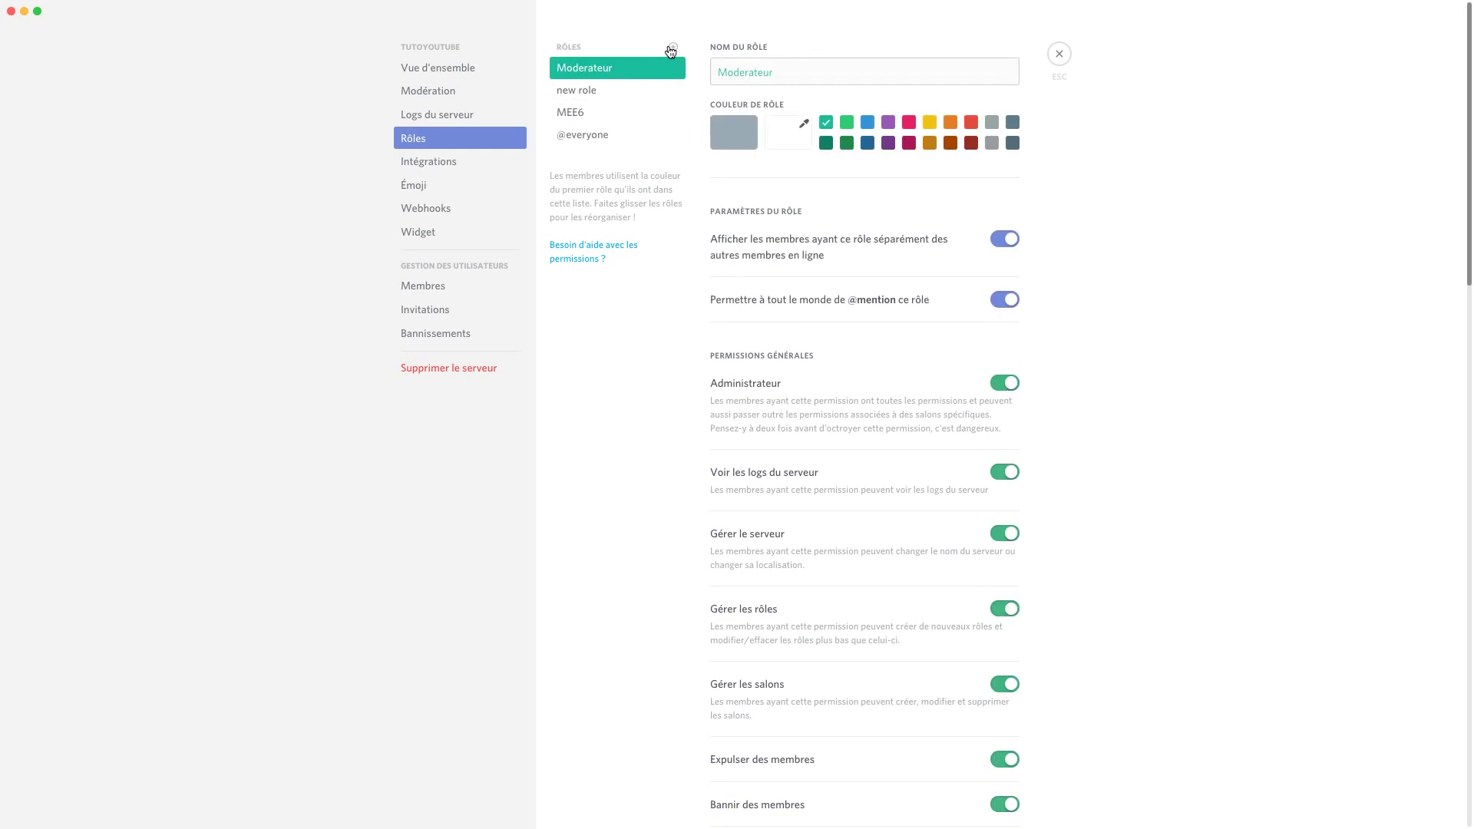
left_click(615, 90)
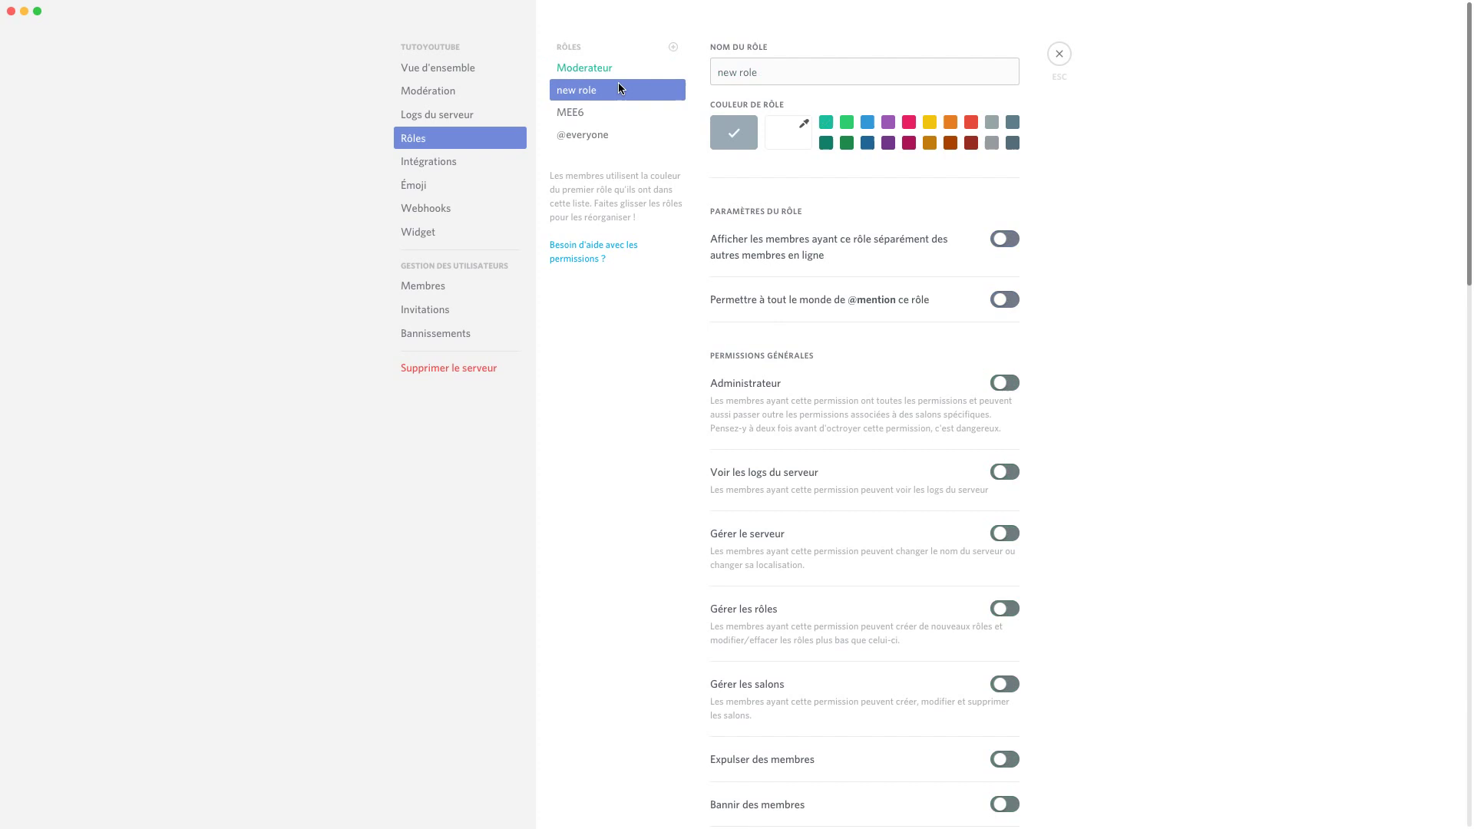
left_click(786, 76)
key("BackSpace")
key("BackSpace")
key("BackSpace")
key("BackSpace")
key("BackSpace")
key("BackSpace")
key("BackSpace")
key("BackSpace")
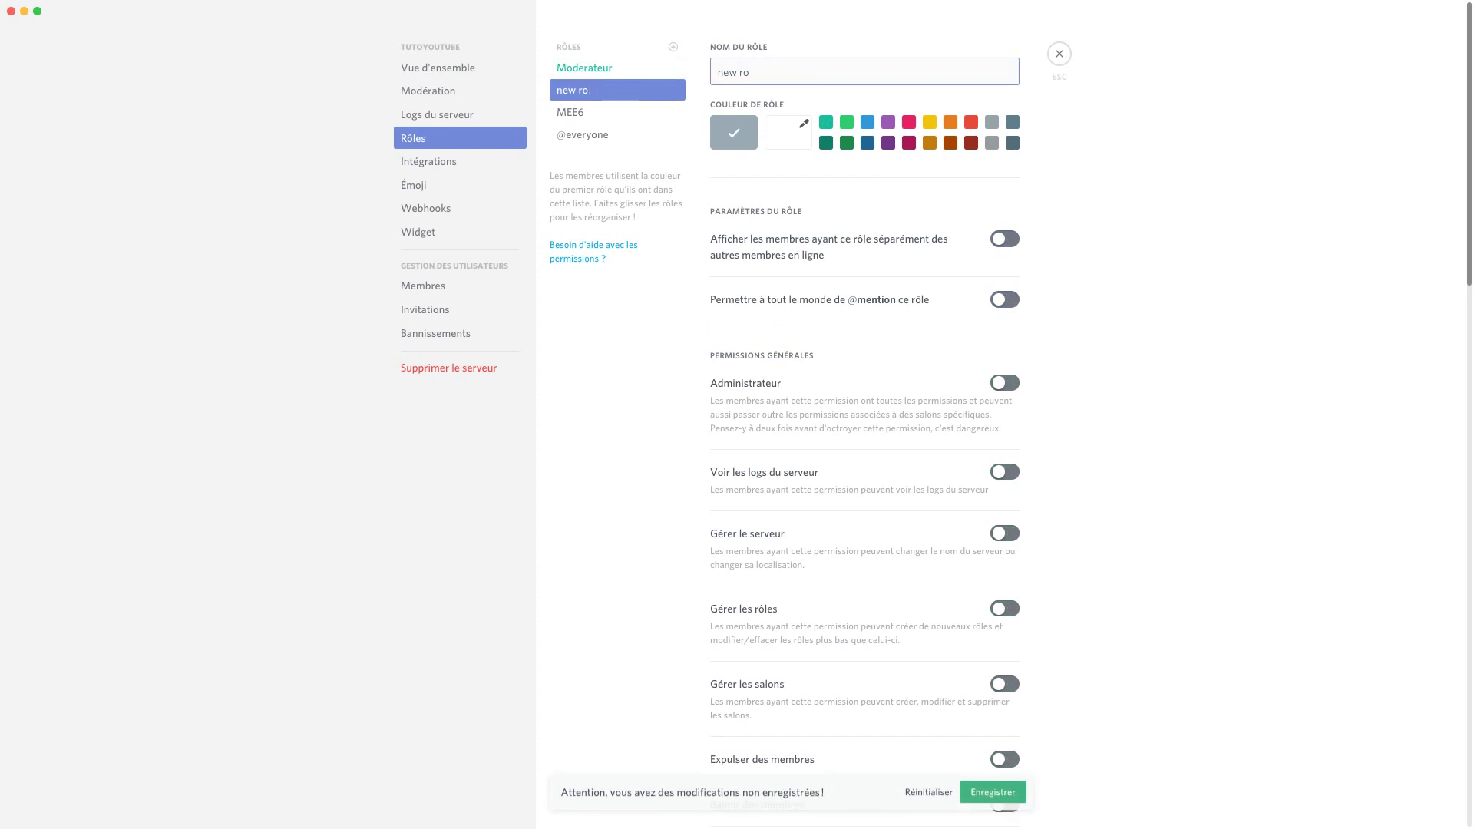
type("m")
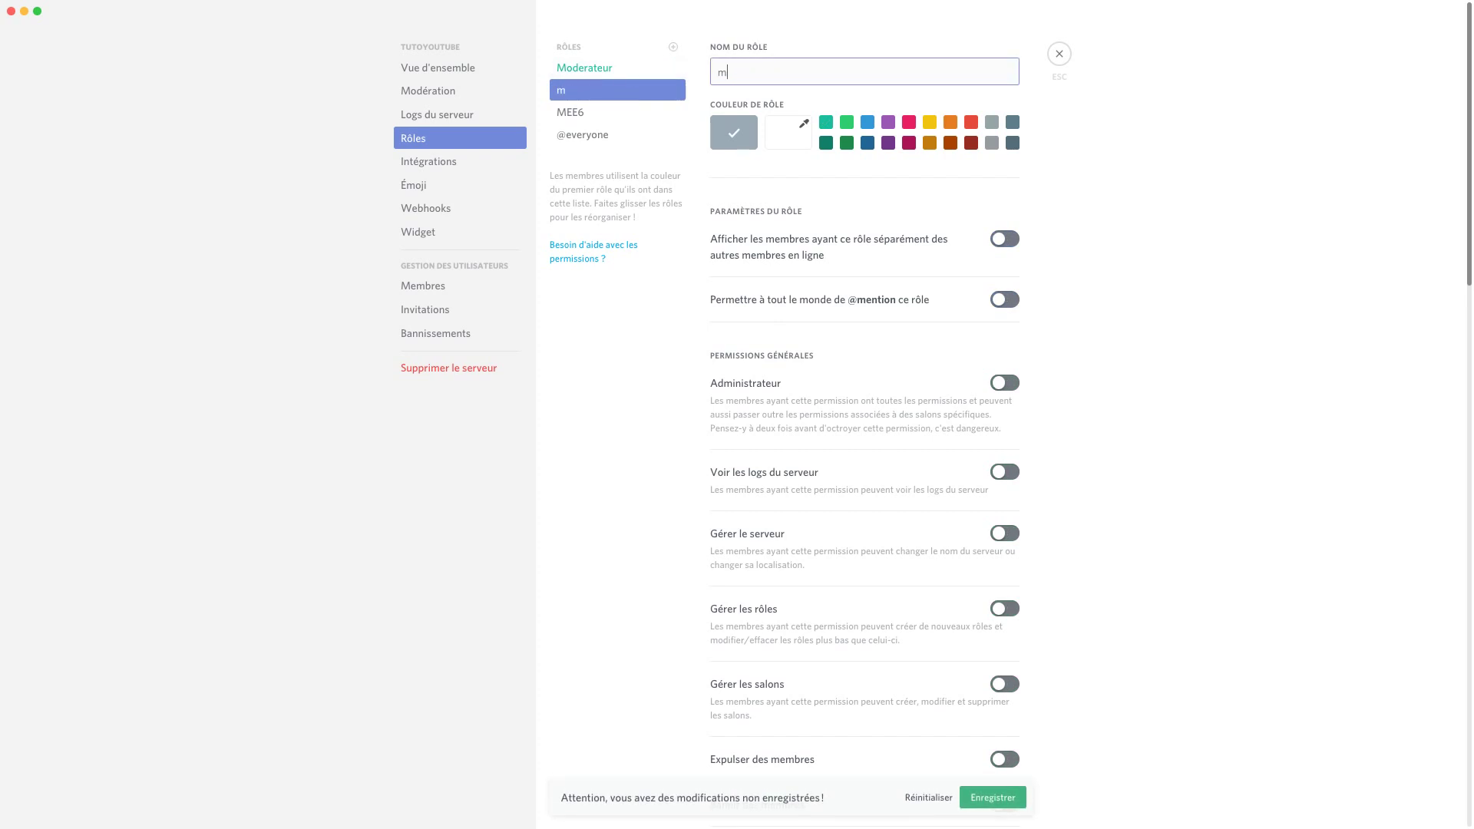
type("embre VIP")
left_click(971, 143)
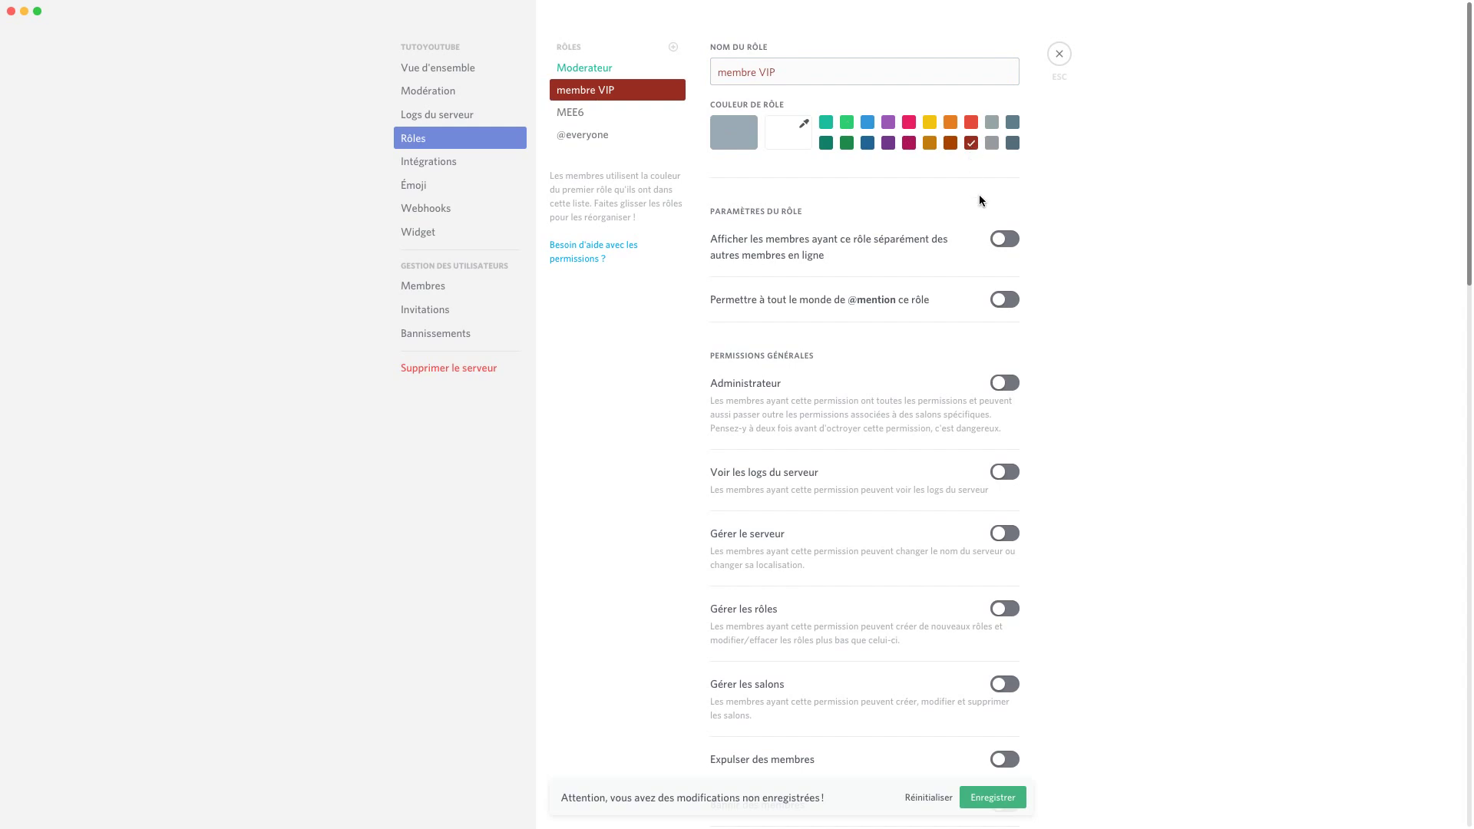
- Enable displaying members of the membre VIP role separately from other online members, save it, and leave the server settings
scroll(917, 256, "down", 1)
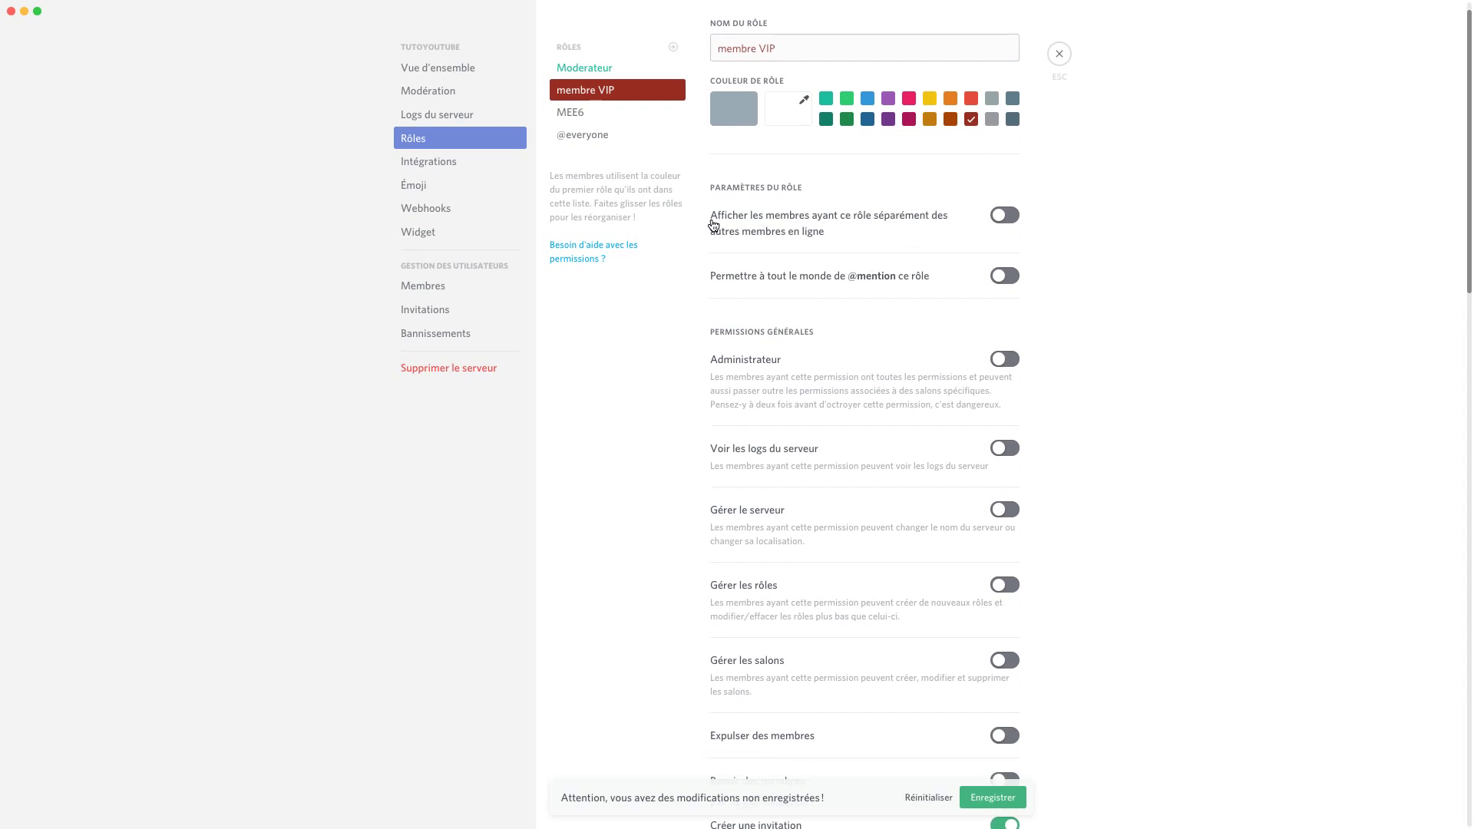
left_click(732, 224)
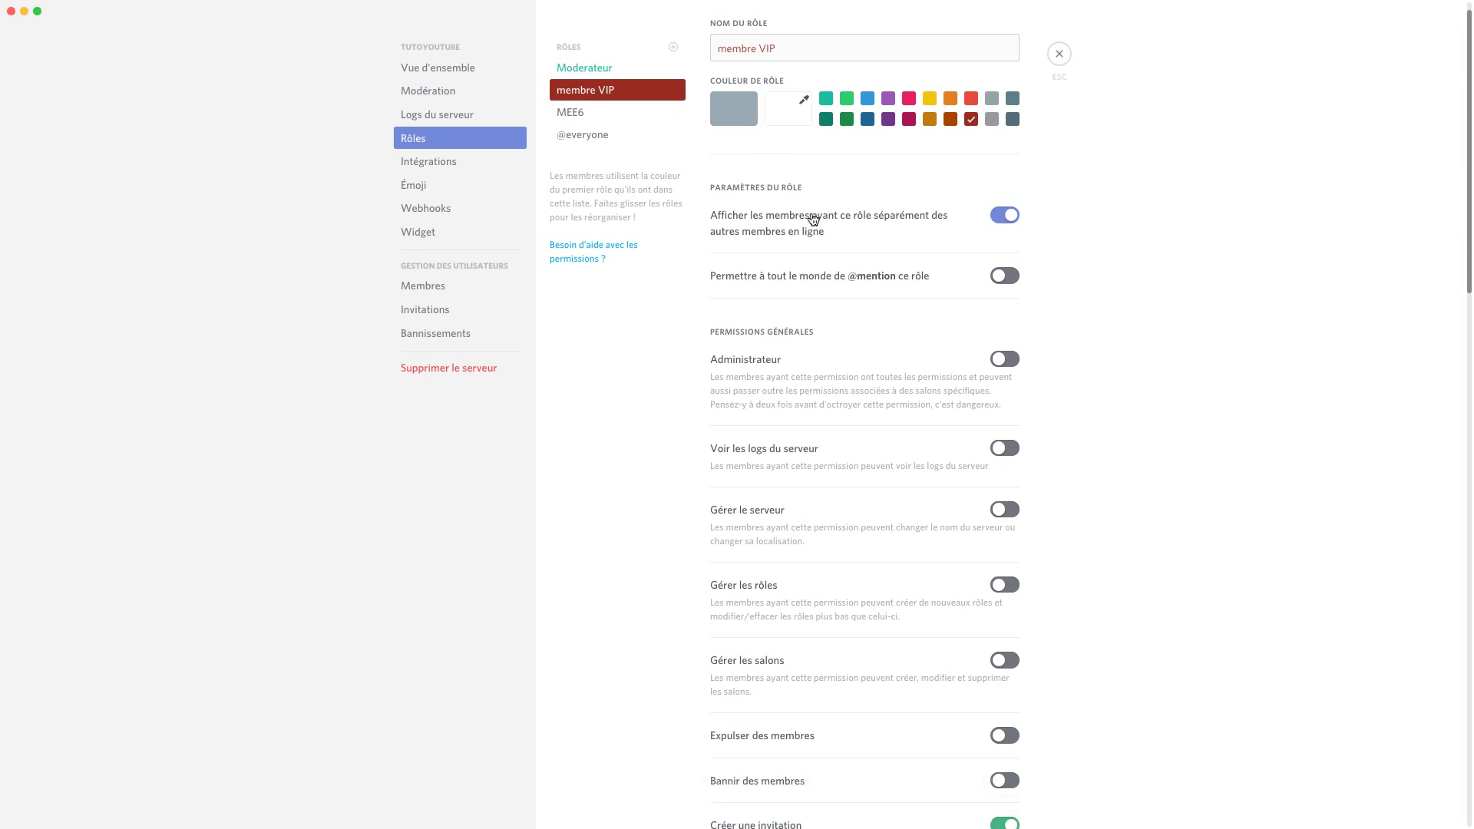
key("Escape")
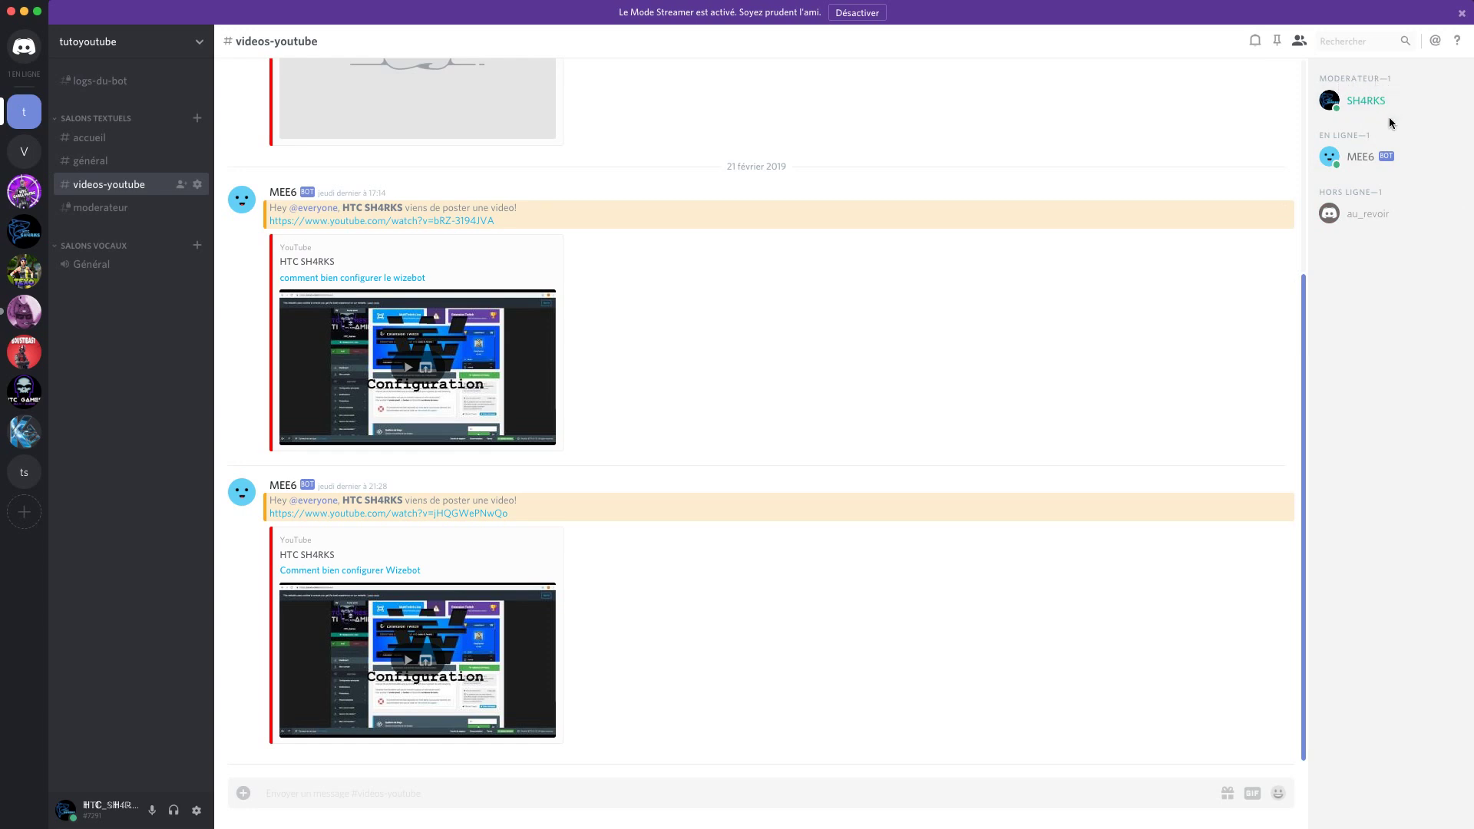
left_click(183, 41)
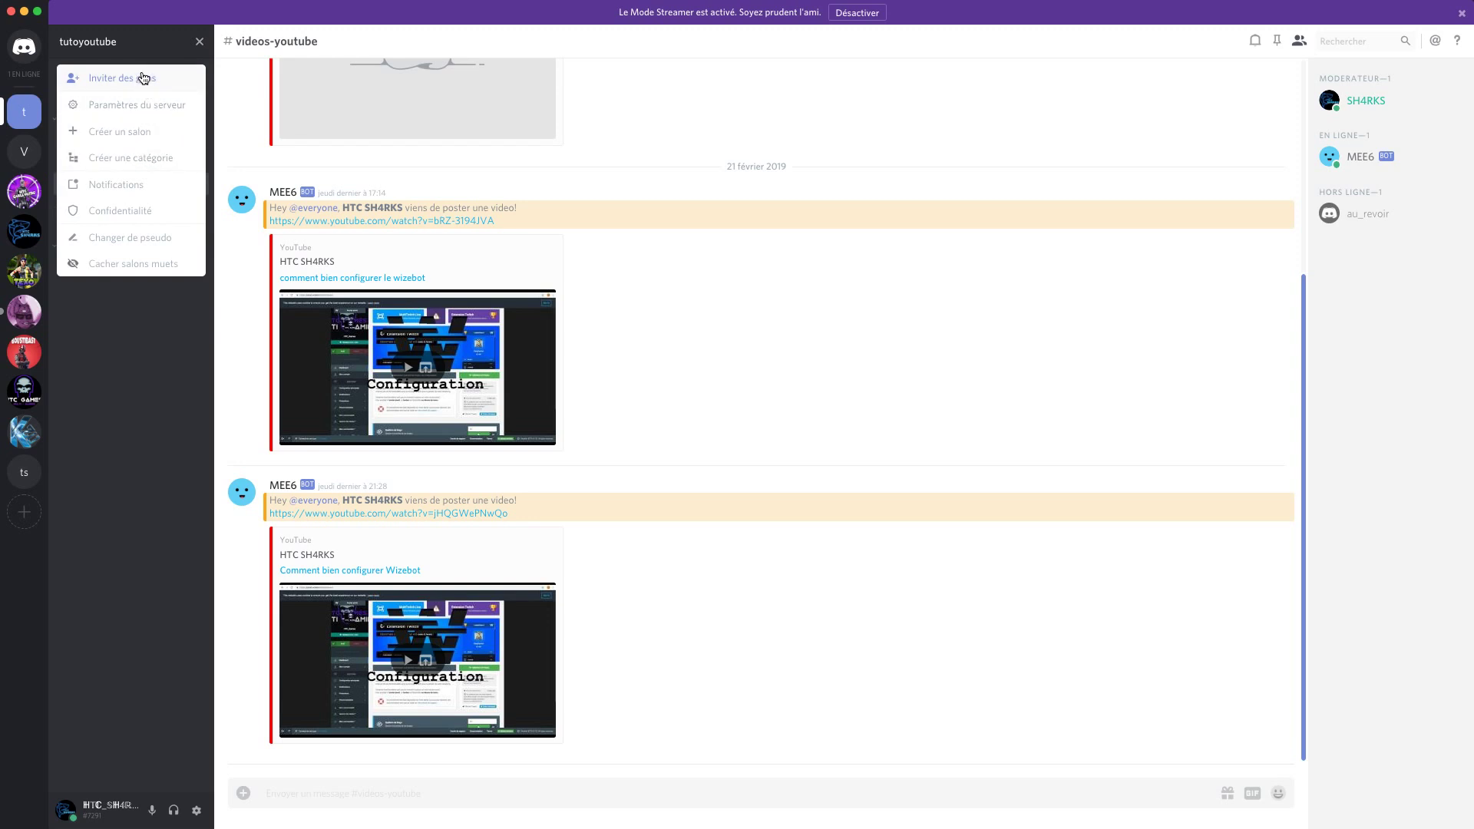
left_click(146, 106)
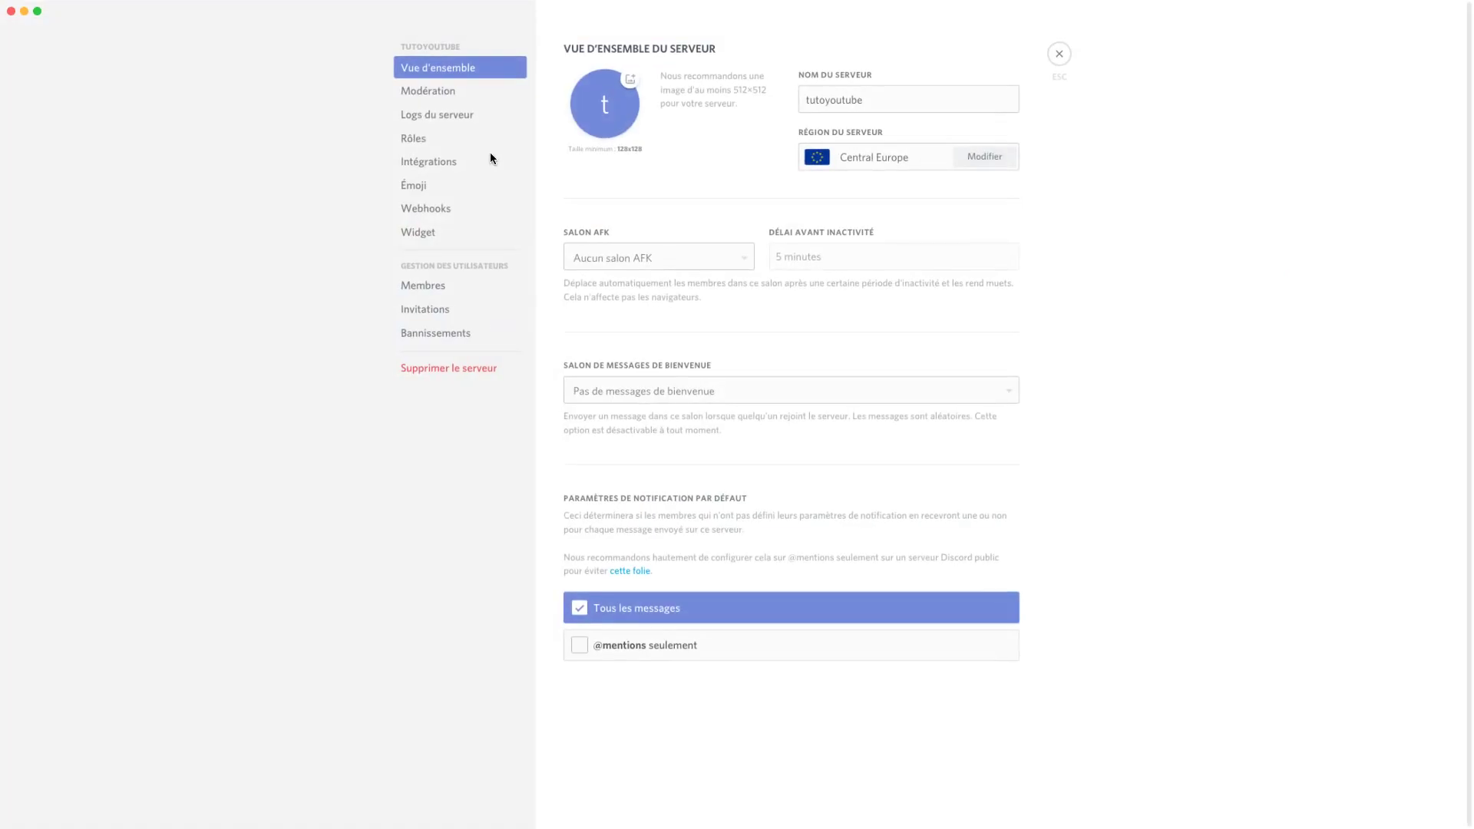
left_click(419, 140)
left_click(628, 92)
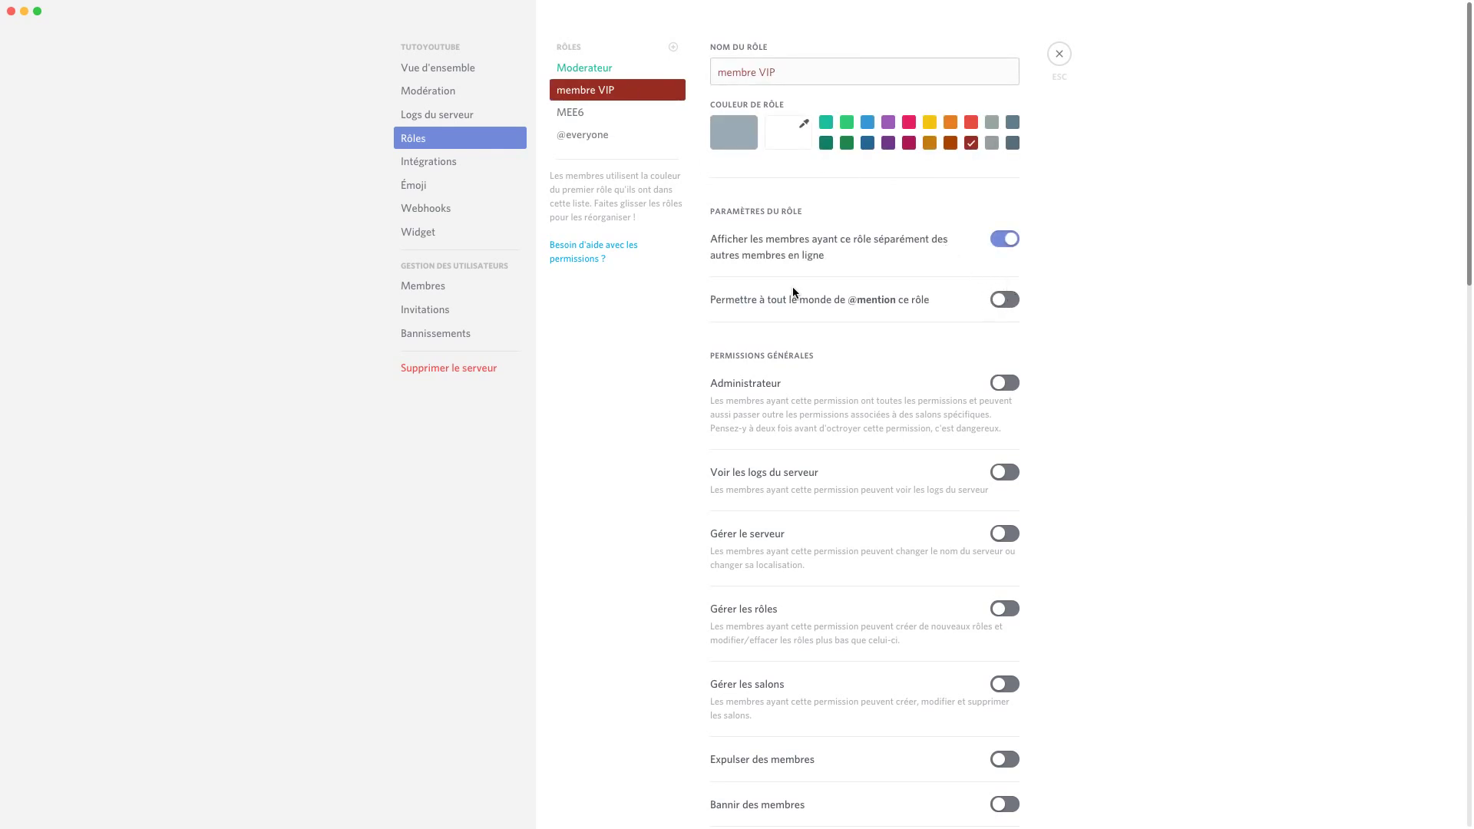
left_click(1004, 307)
left_click(993, 806)
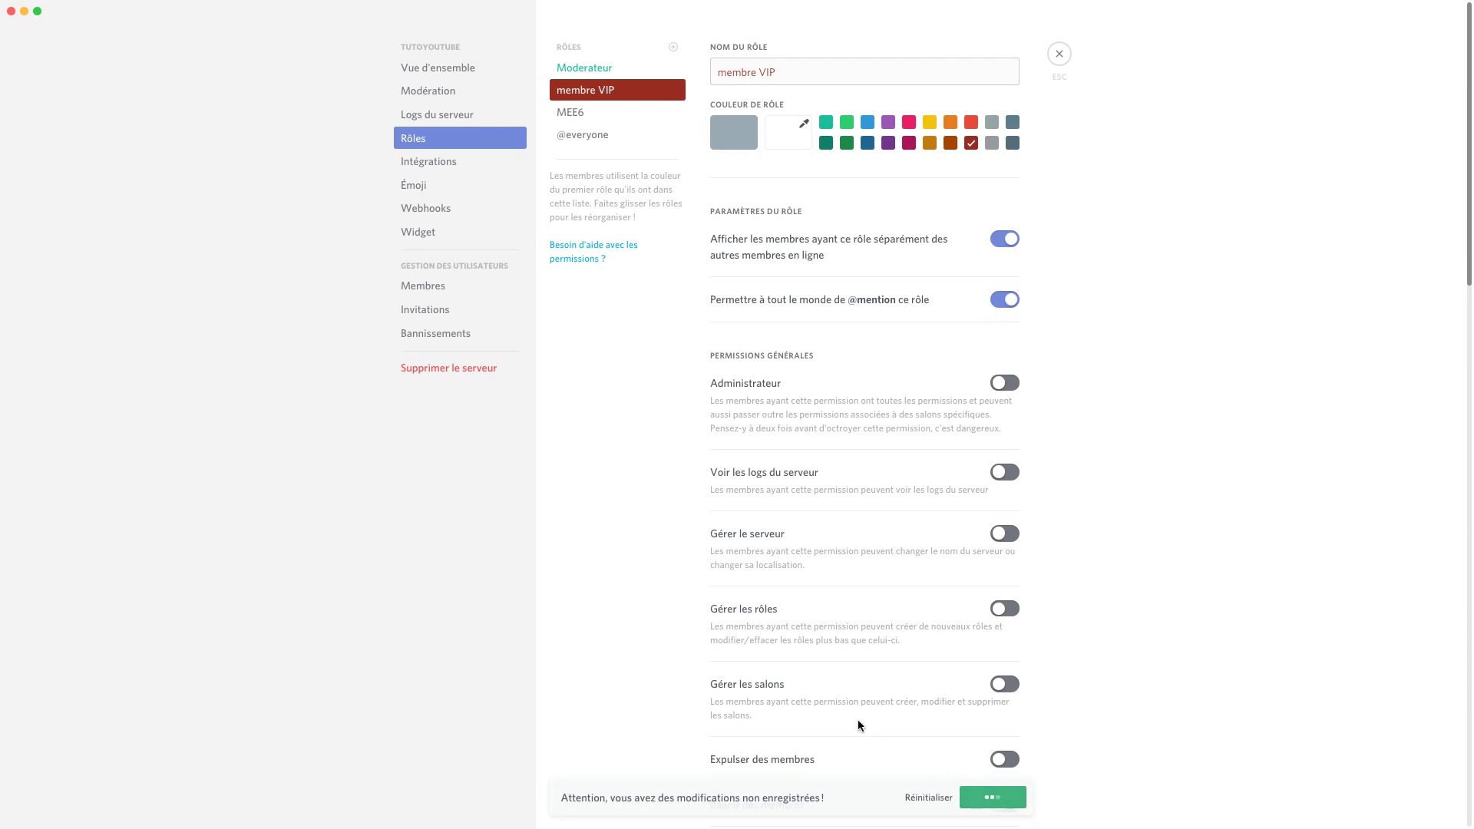
key("Escape")
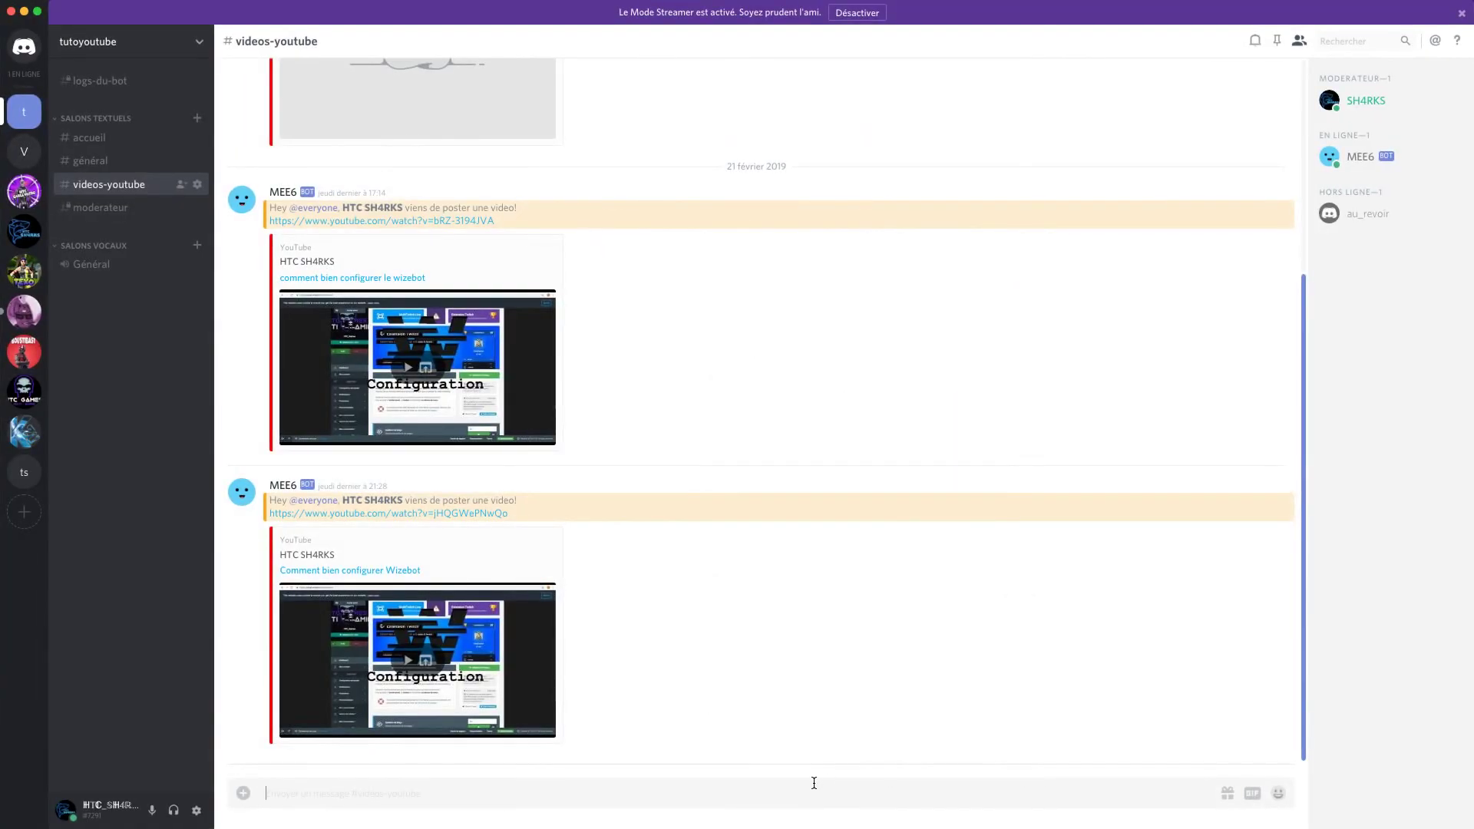
type("@")
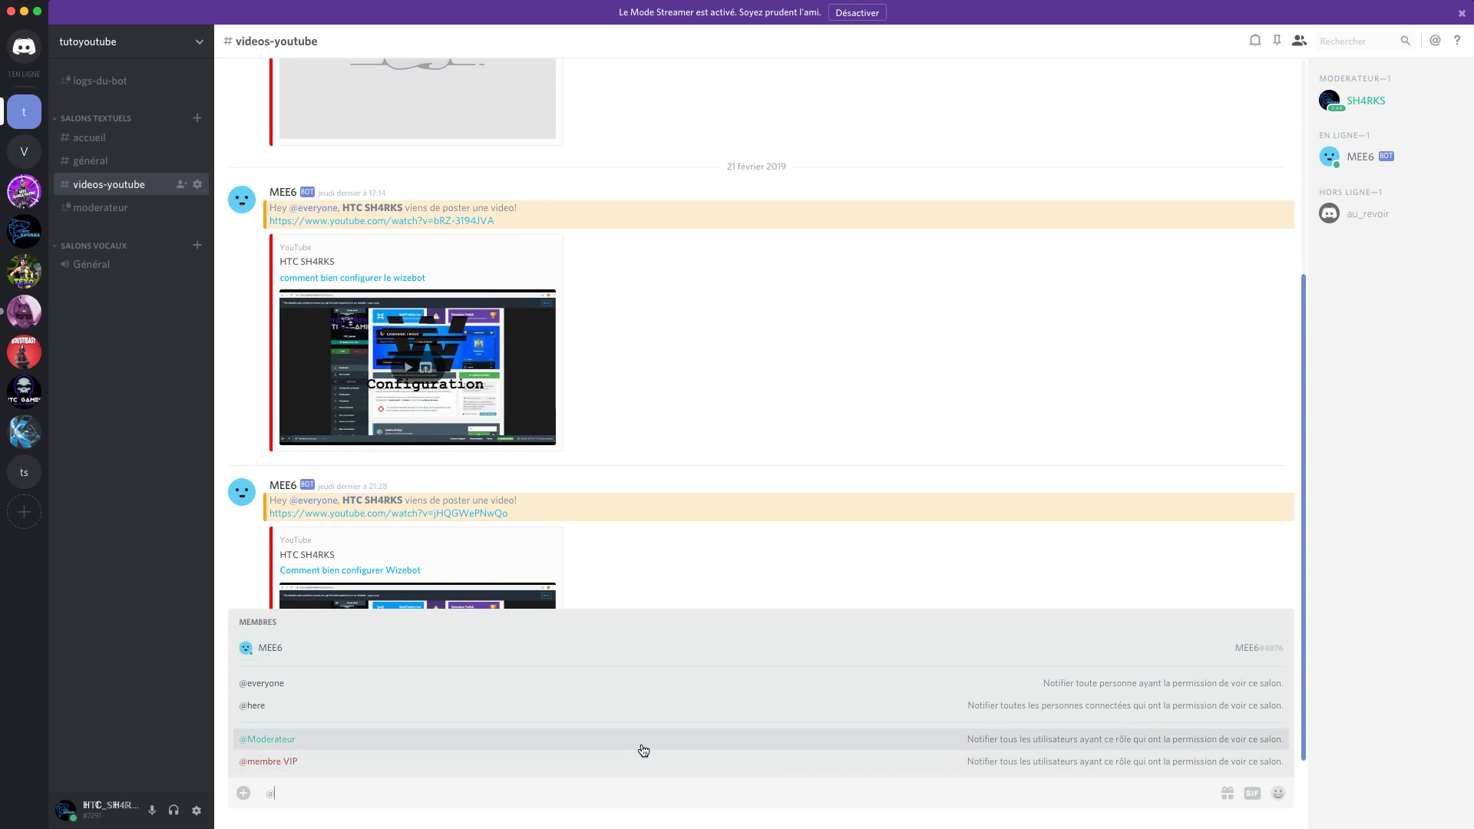
left_click(641, 765)
key("Return")
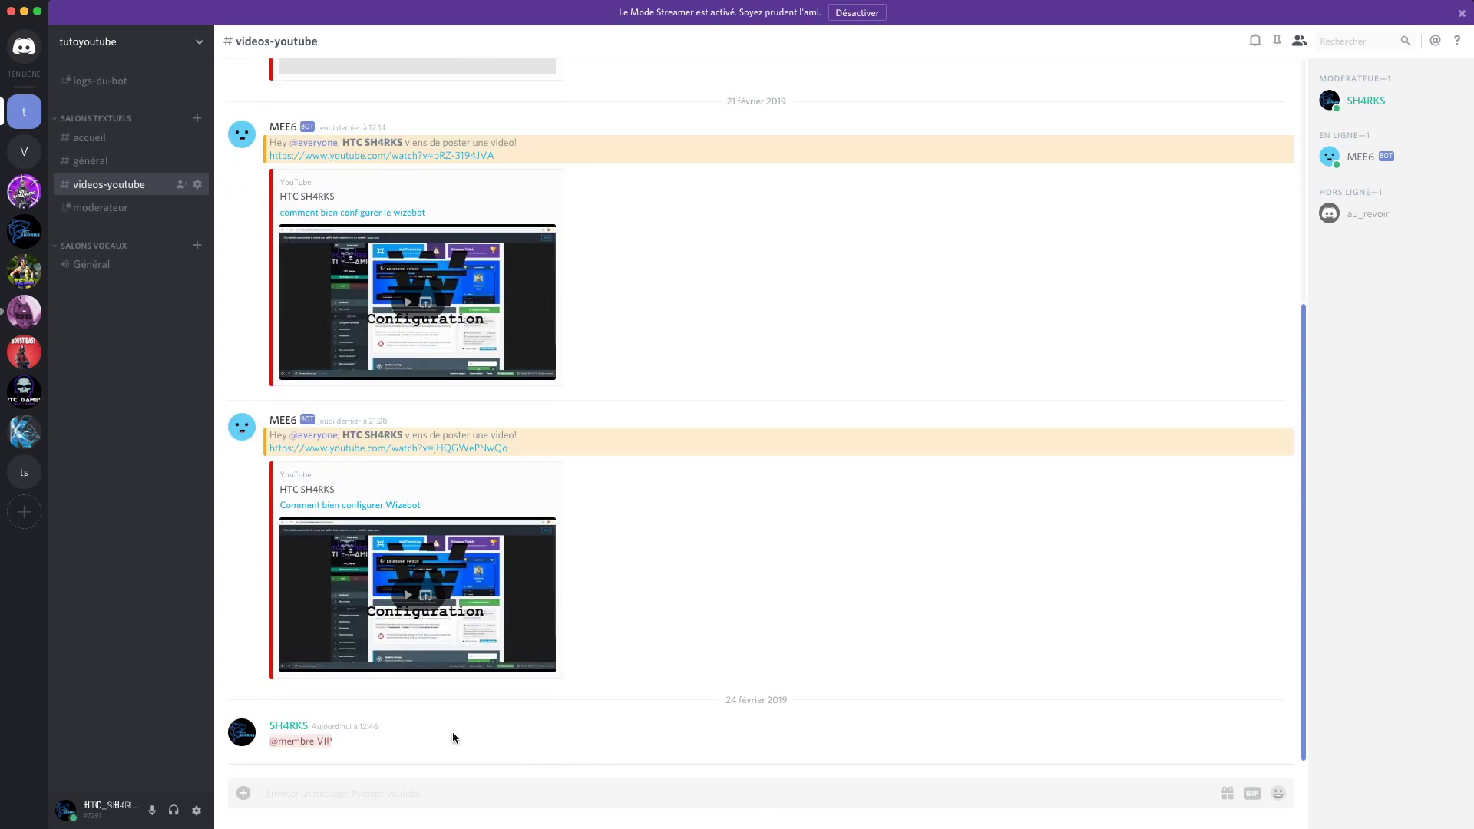
left_click(192, 43)
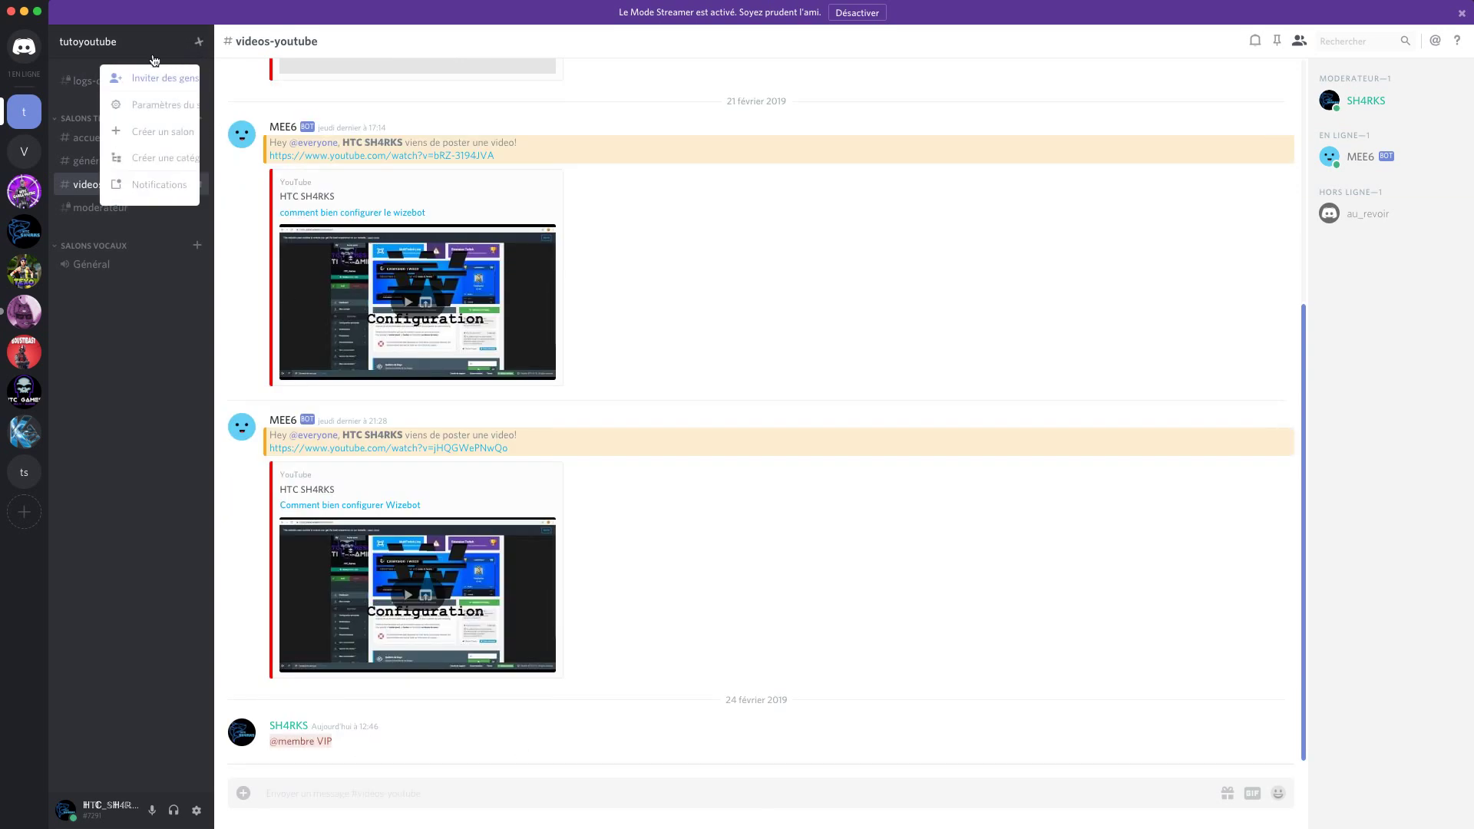
left_click(163, 105)
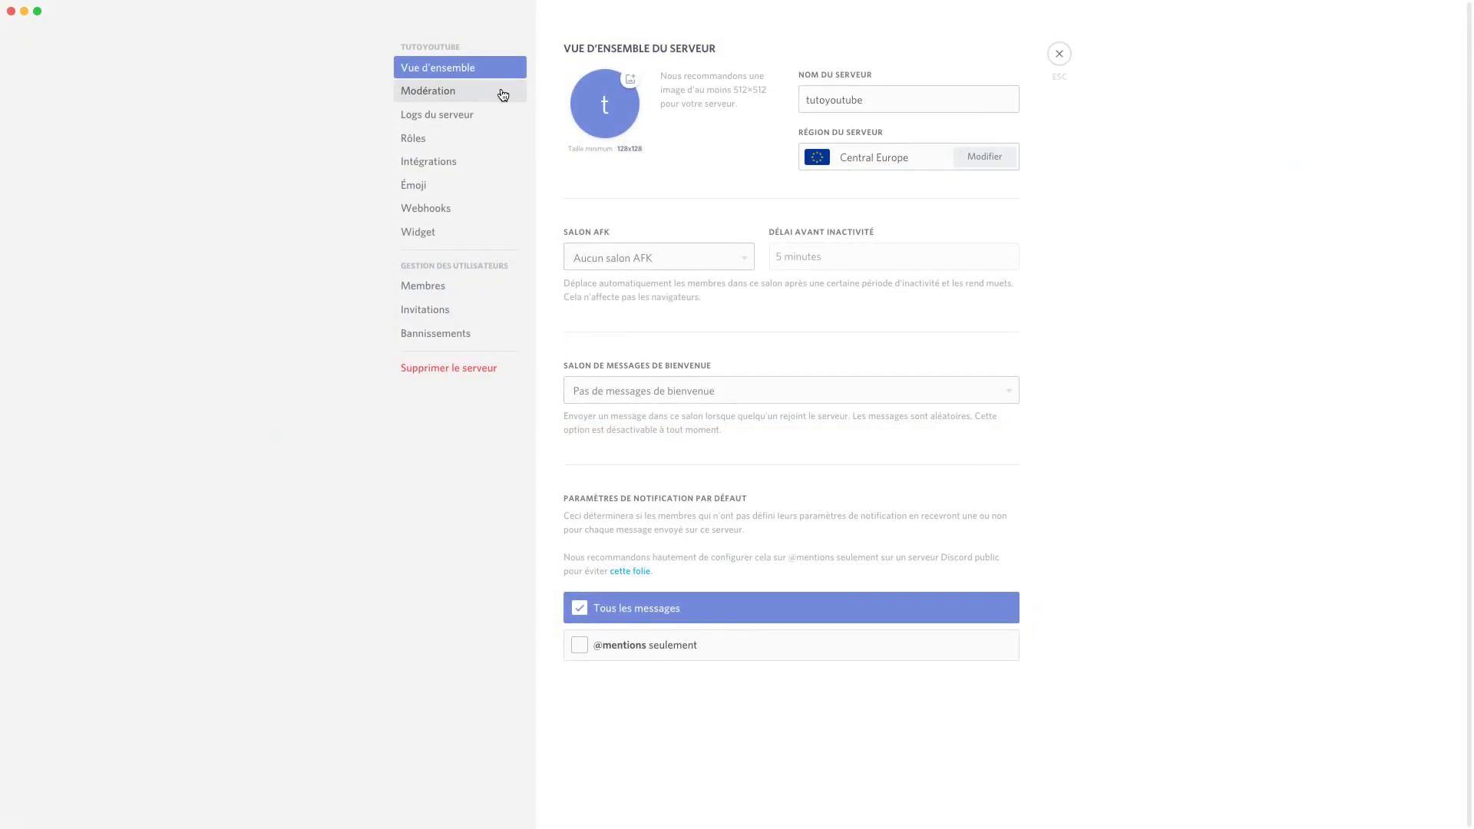
left_click(459, 137)
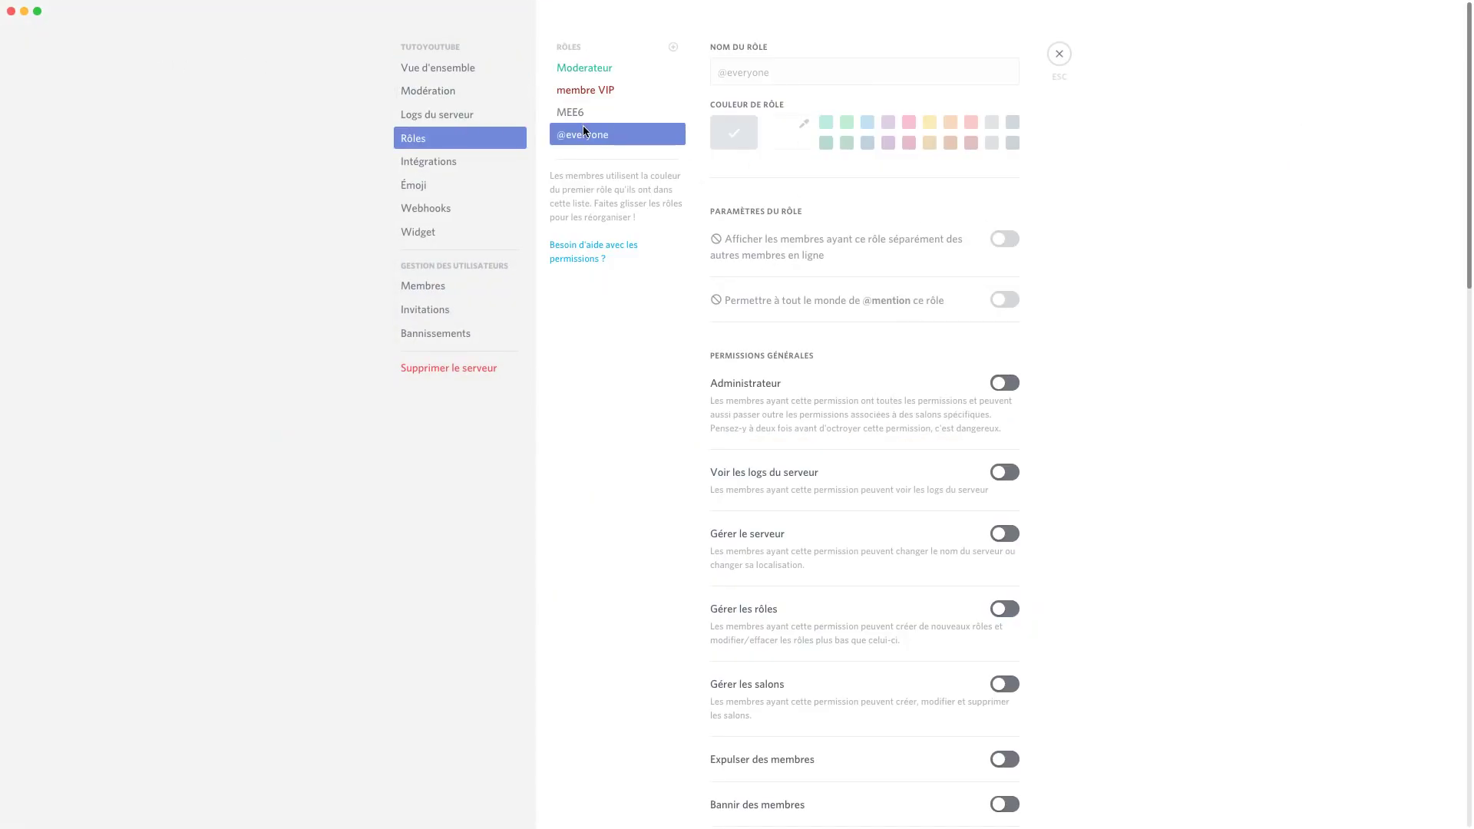
left_click(585, 90)
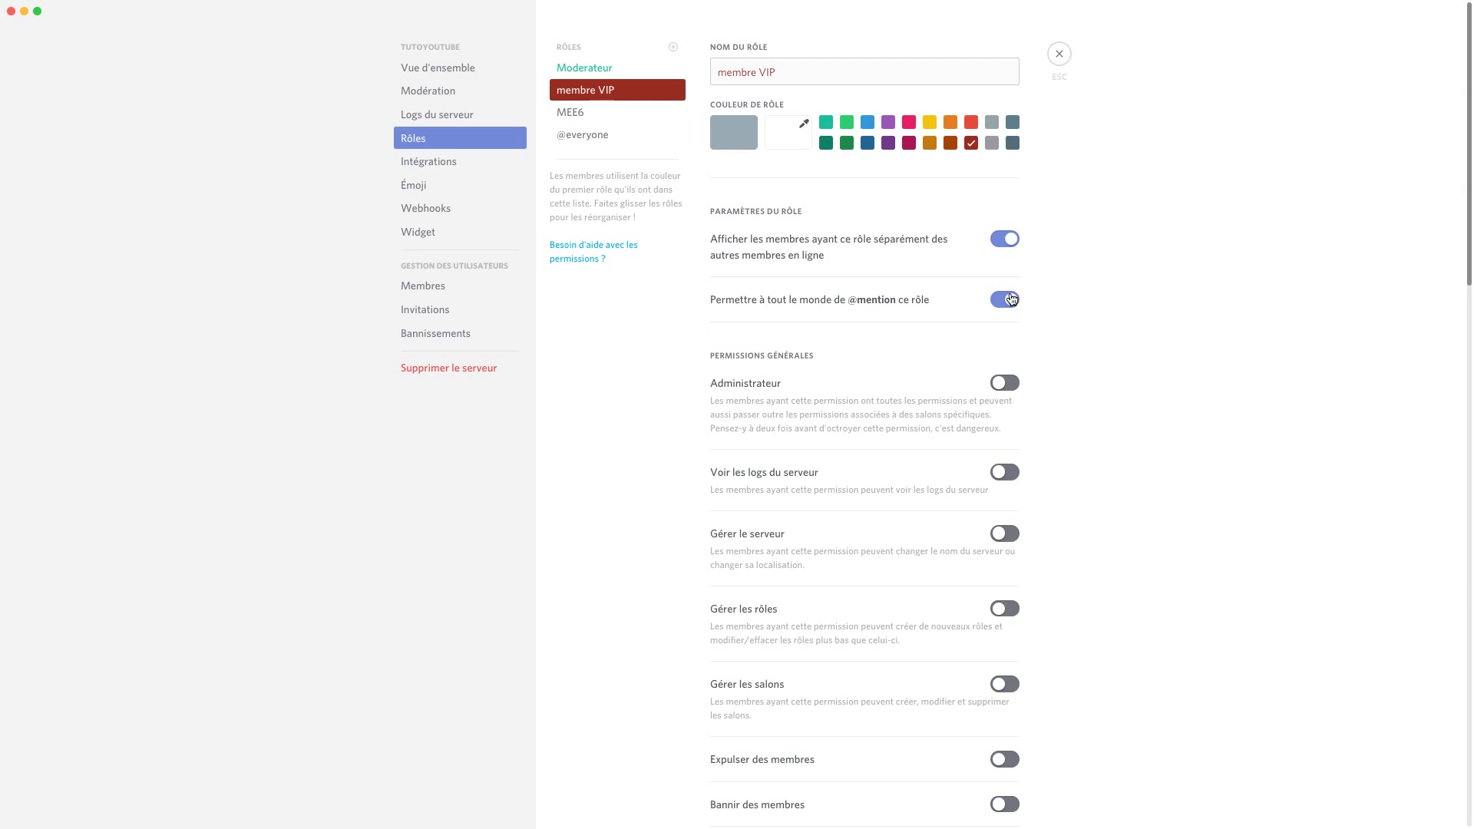
left_click(1011, 299)
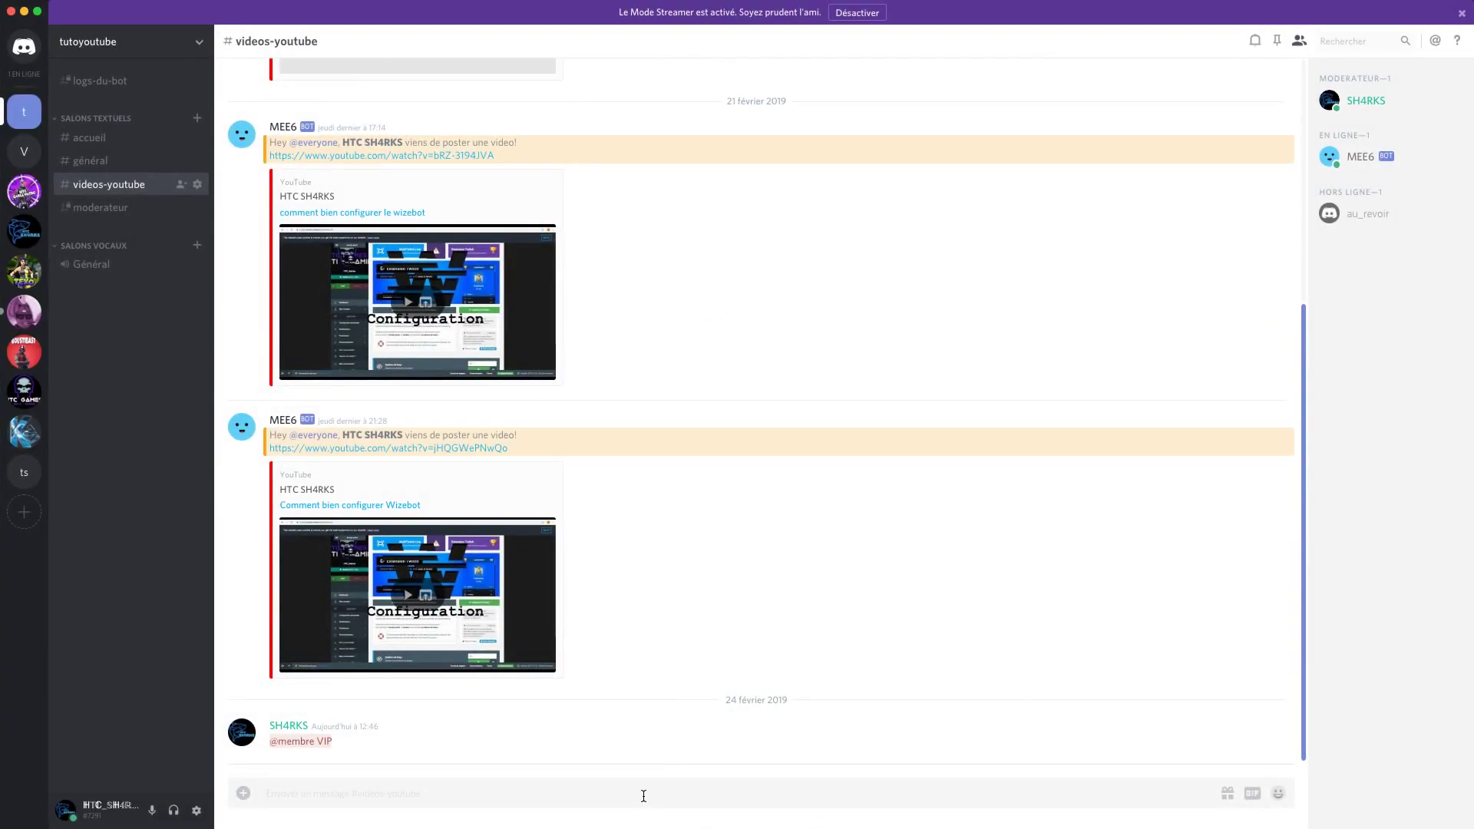
type("@")
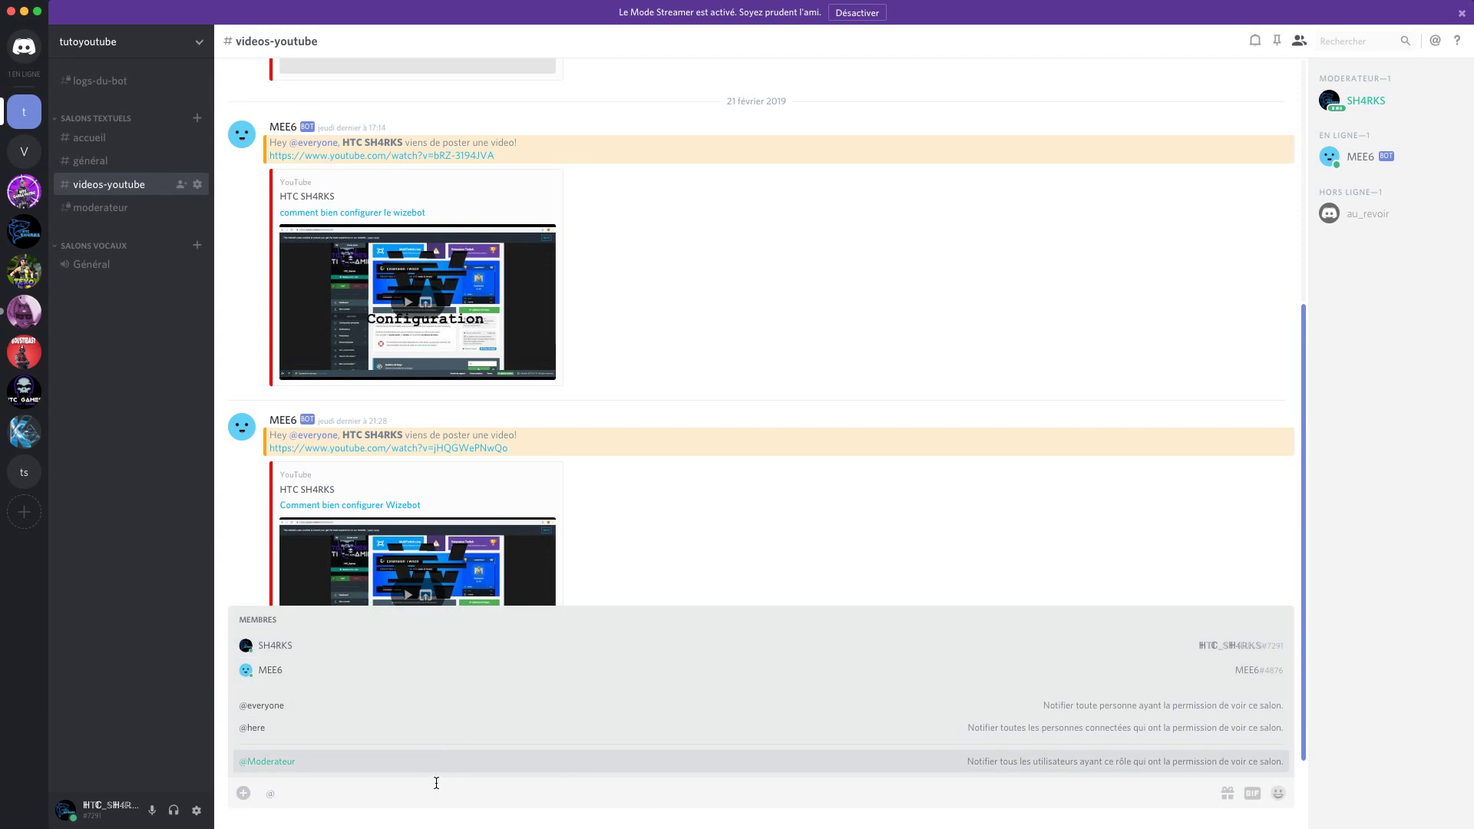
key("BackSpace")
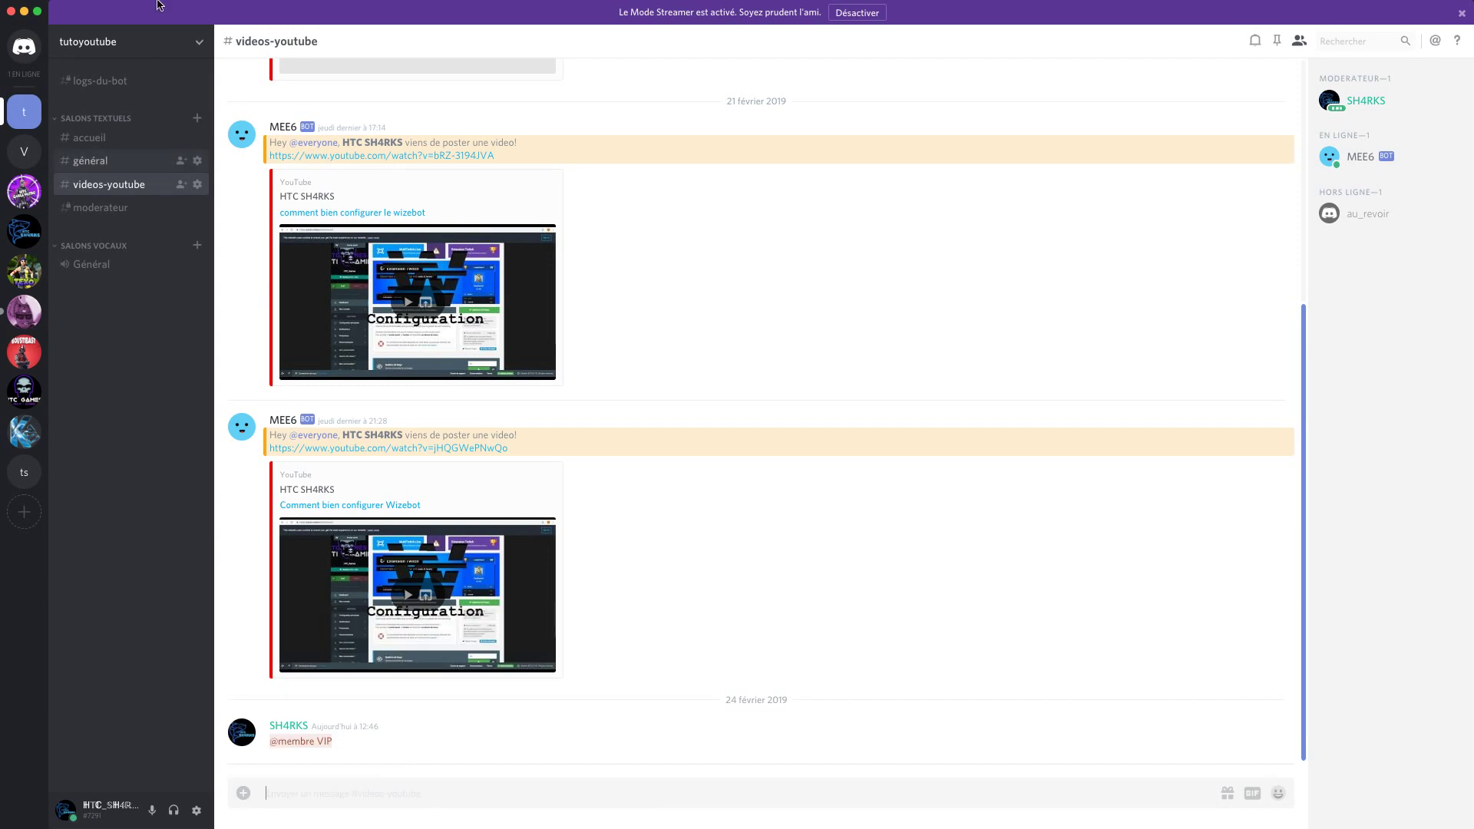
left_click(192, 44)
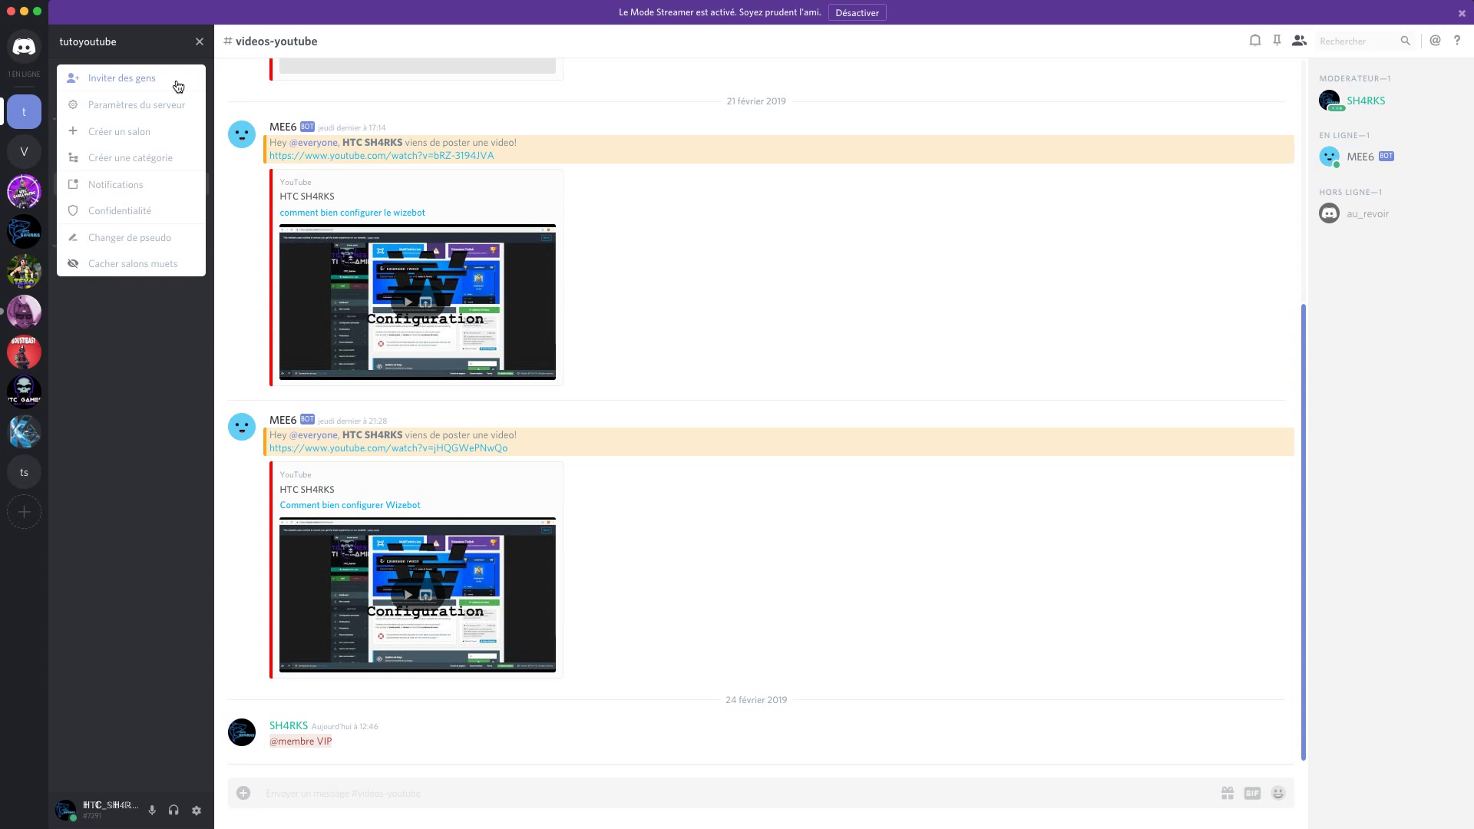
left_click(135, 103)
left_click(453, 91)
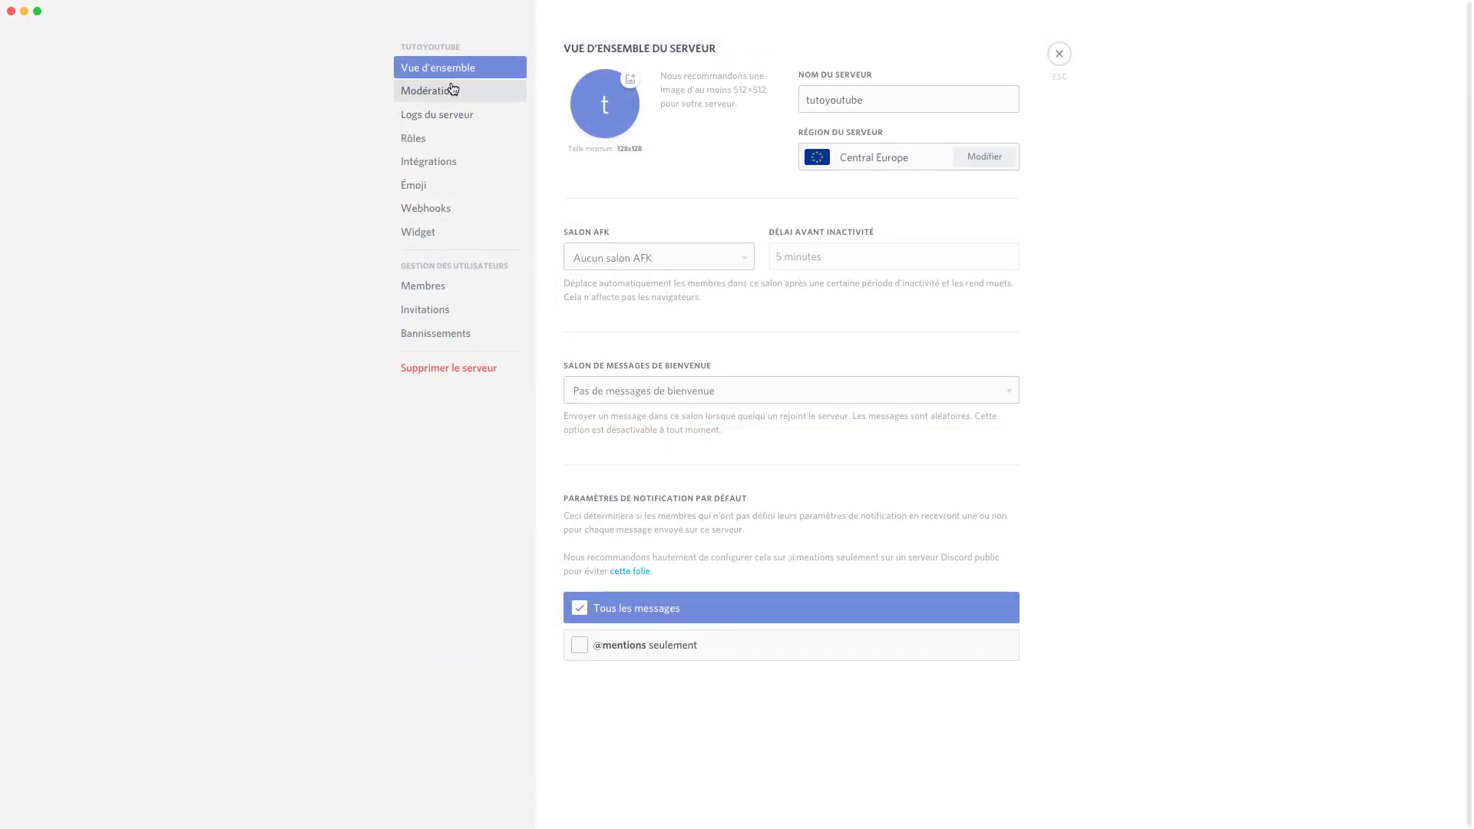
left_click(443, 137)
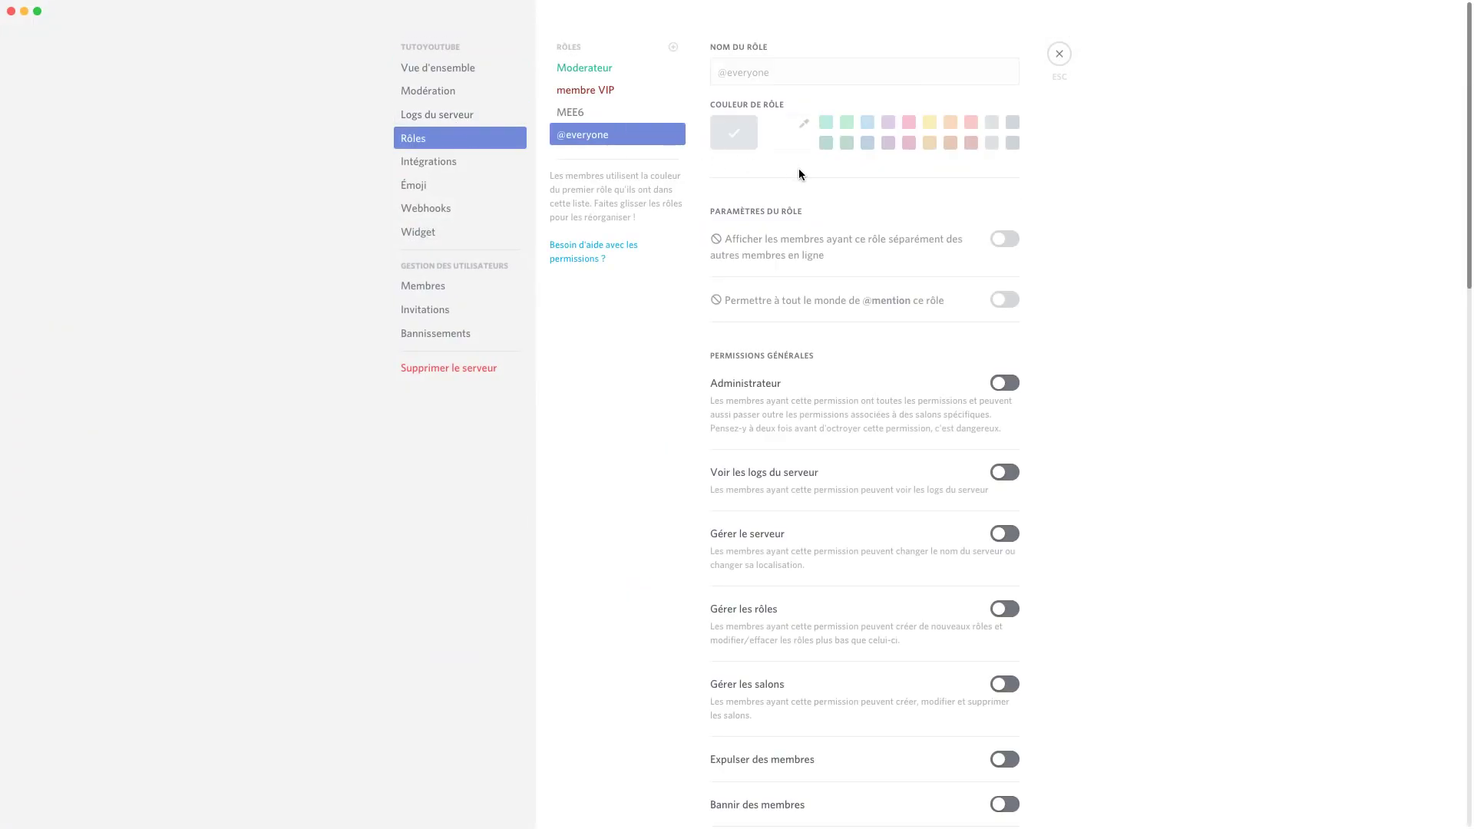
left_click(634, 68)
left_click(621, 91)
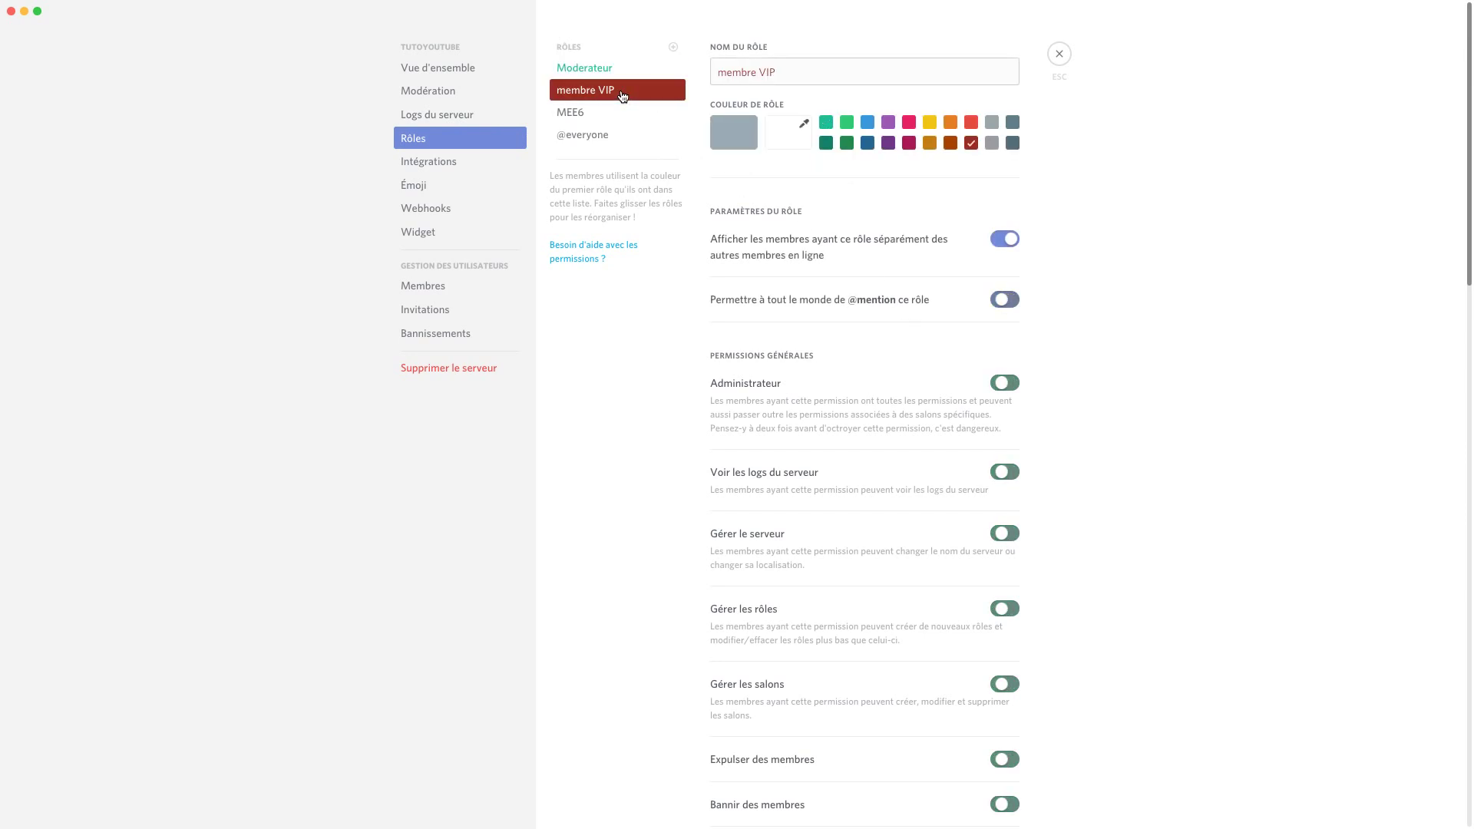
left_click(1007, 306)
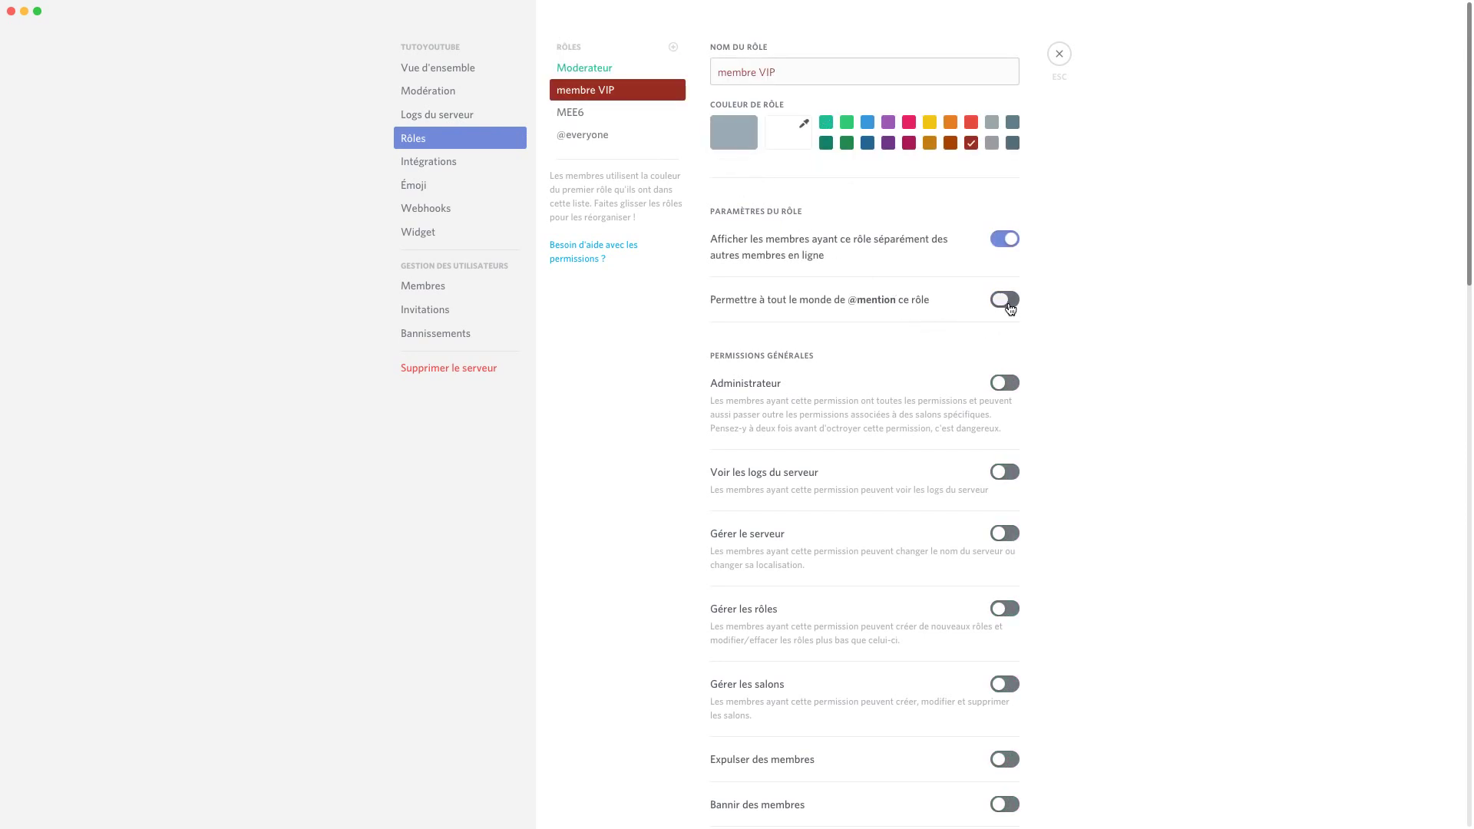
left_click(1020, 798)
- Grant the membre VIP role the Administrateur permission and save the changes
left_click(1011, 389)
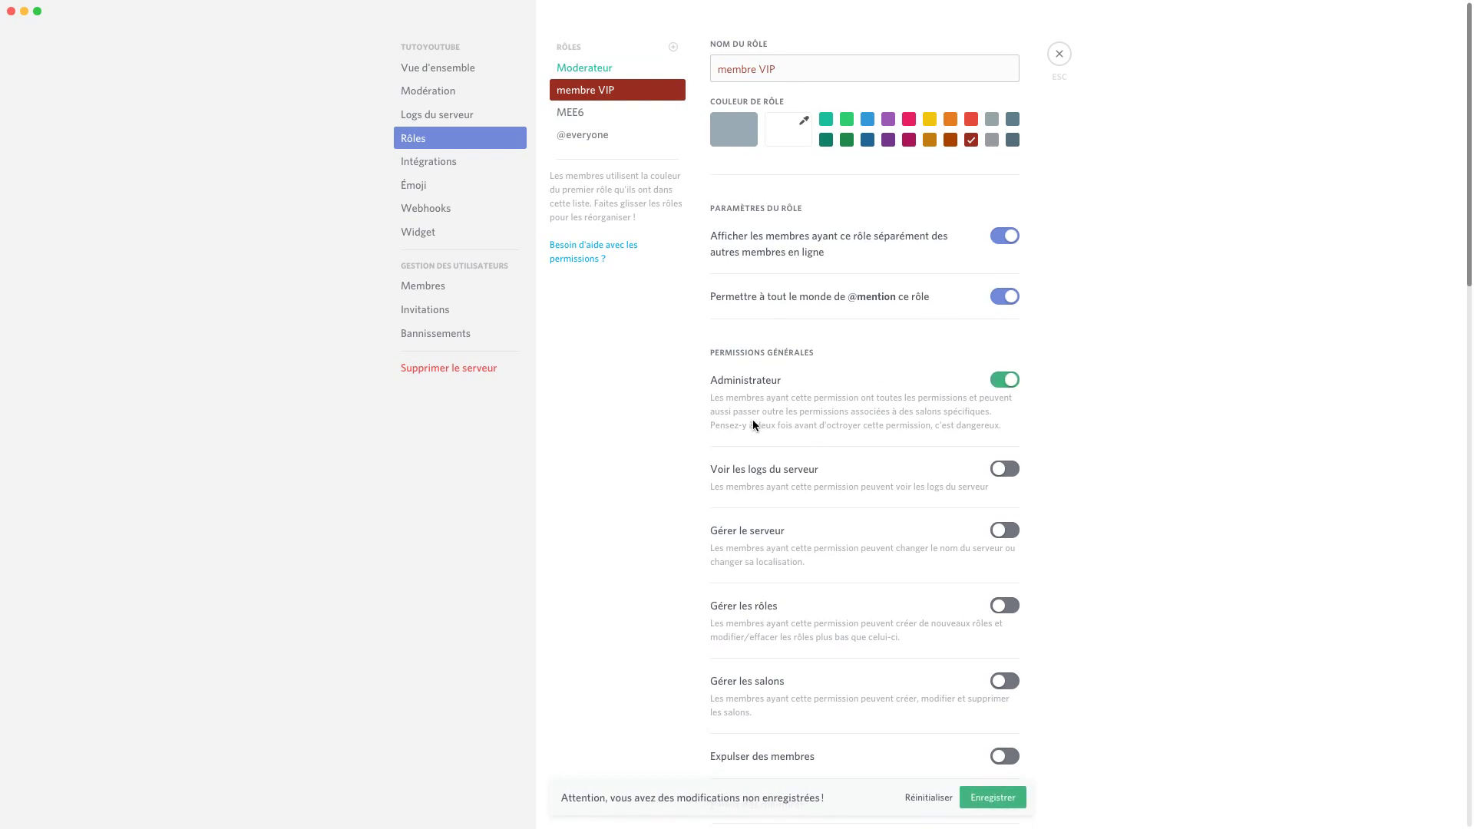
left_click(483, 120)
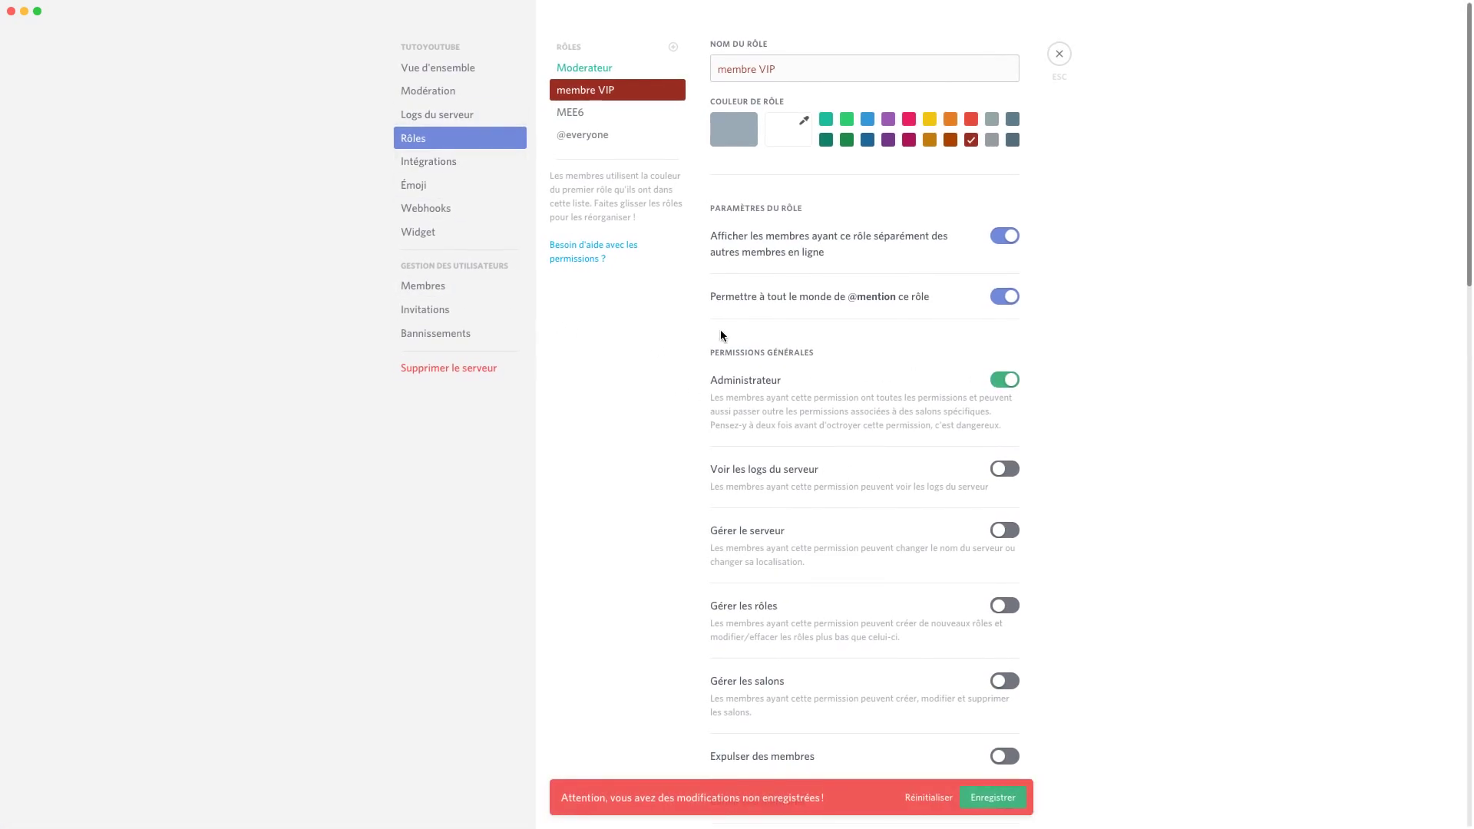
left_click(443, 115)
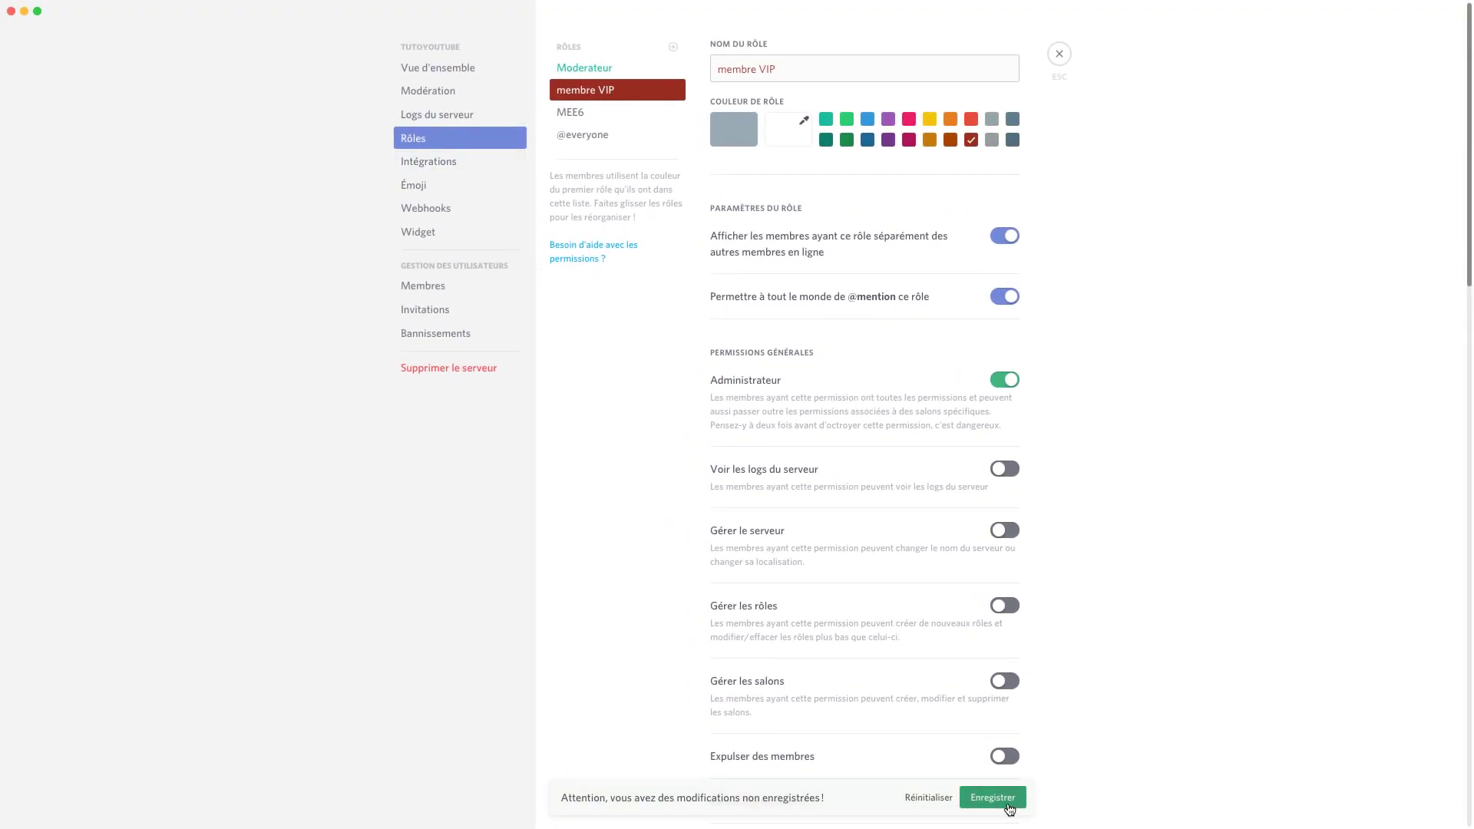
left_click(993, 798)
- Turn off Mode Streamer from the server logs page so that the tutoyoutube server's log entries can be viewed
left_click(438, 115)
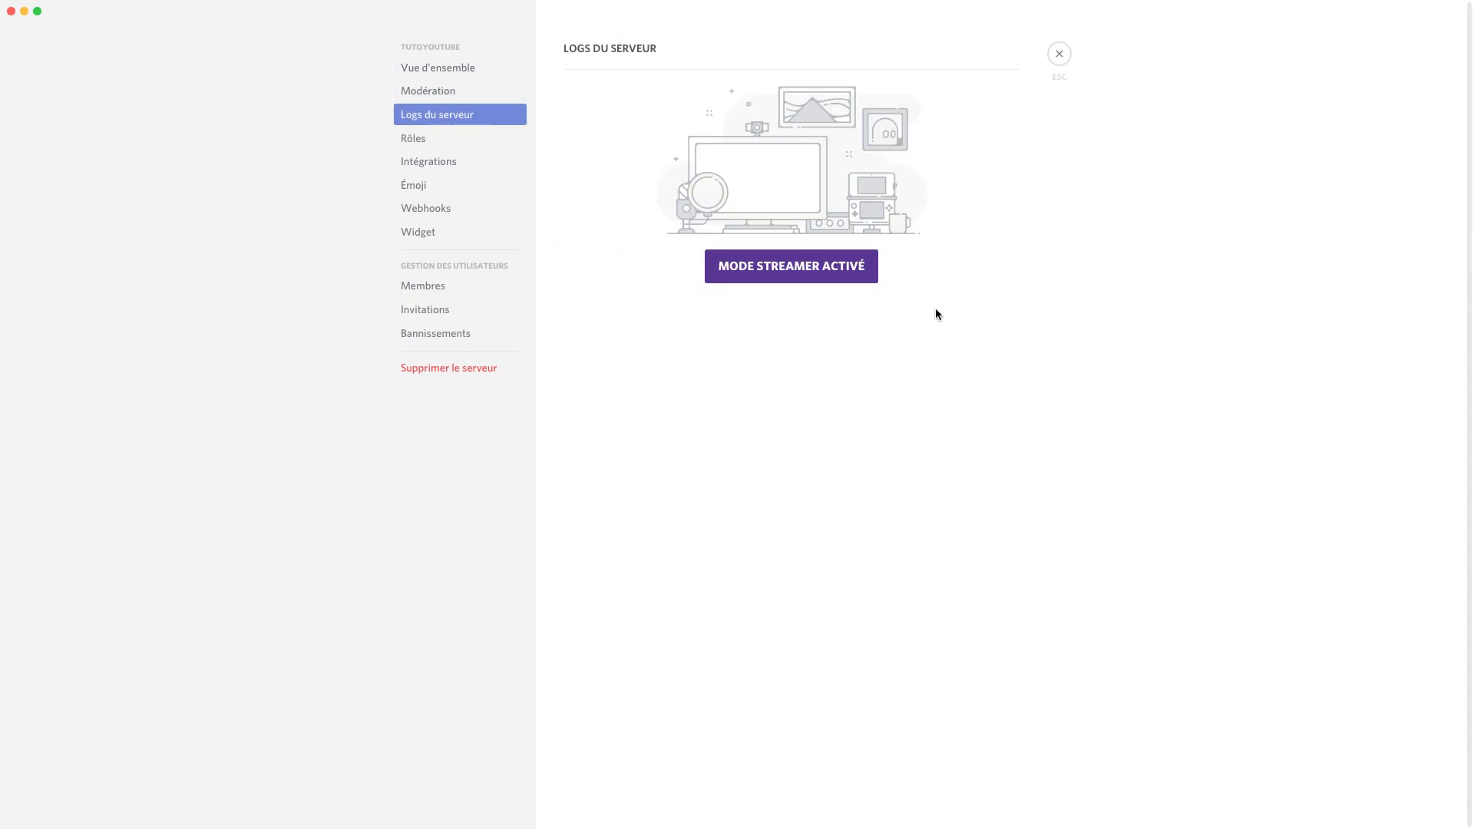
left_click(795, 265)
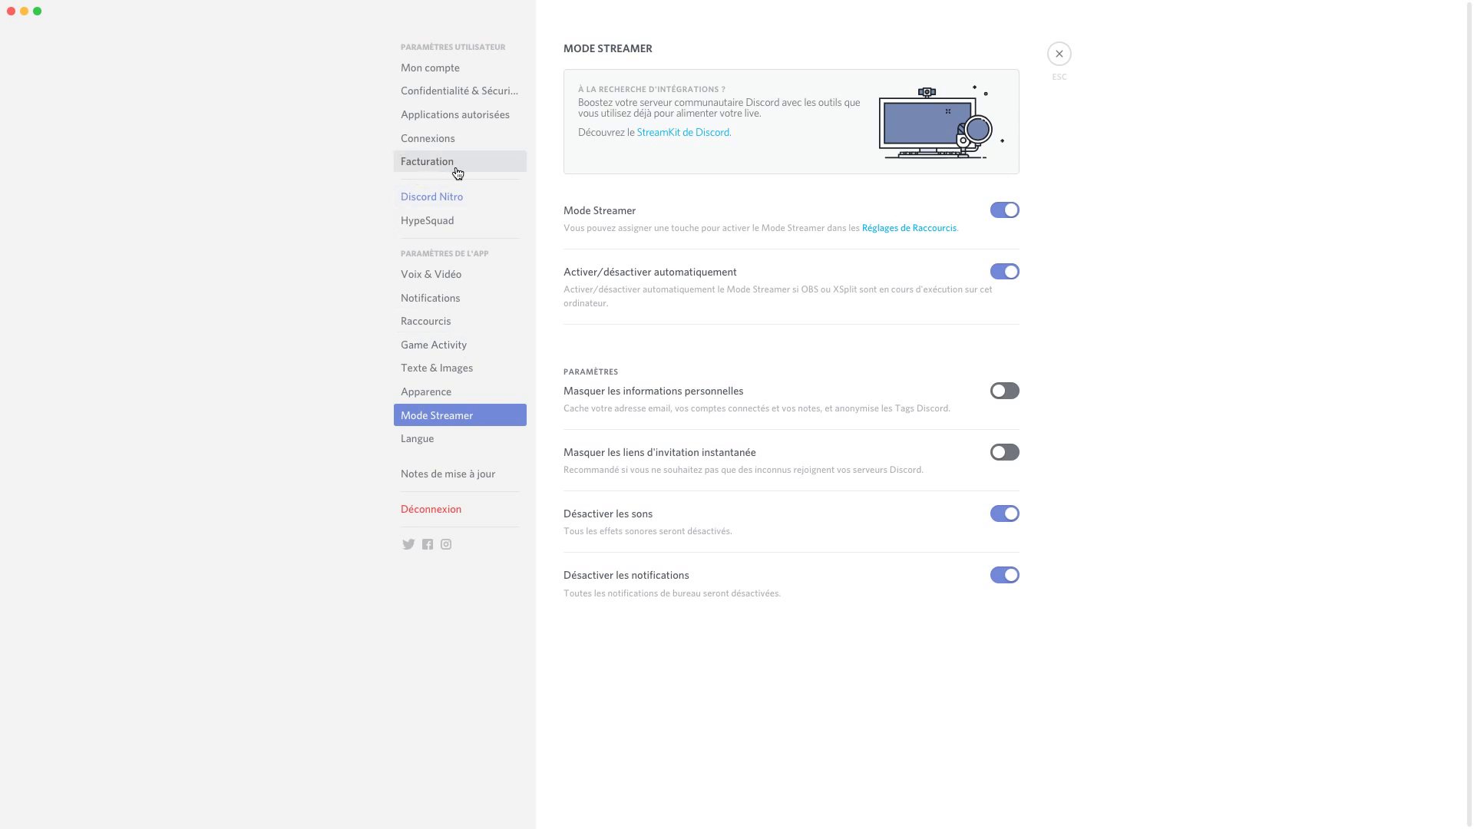
left_click(1013, 215)
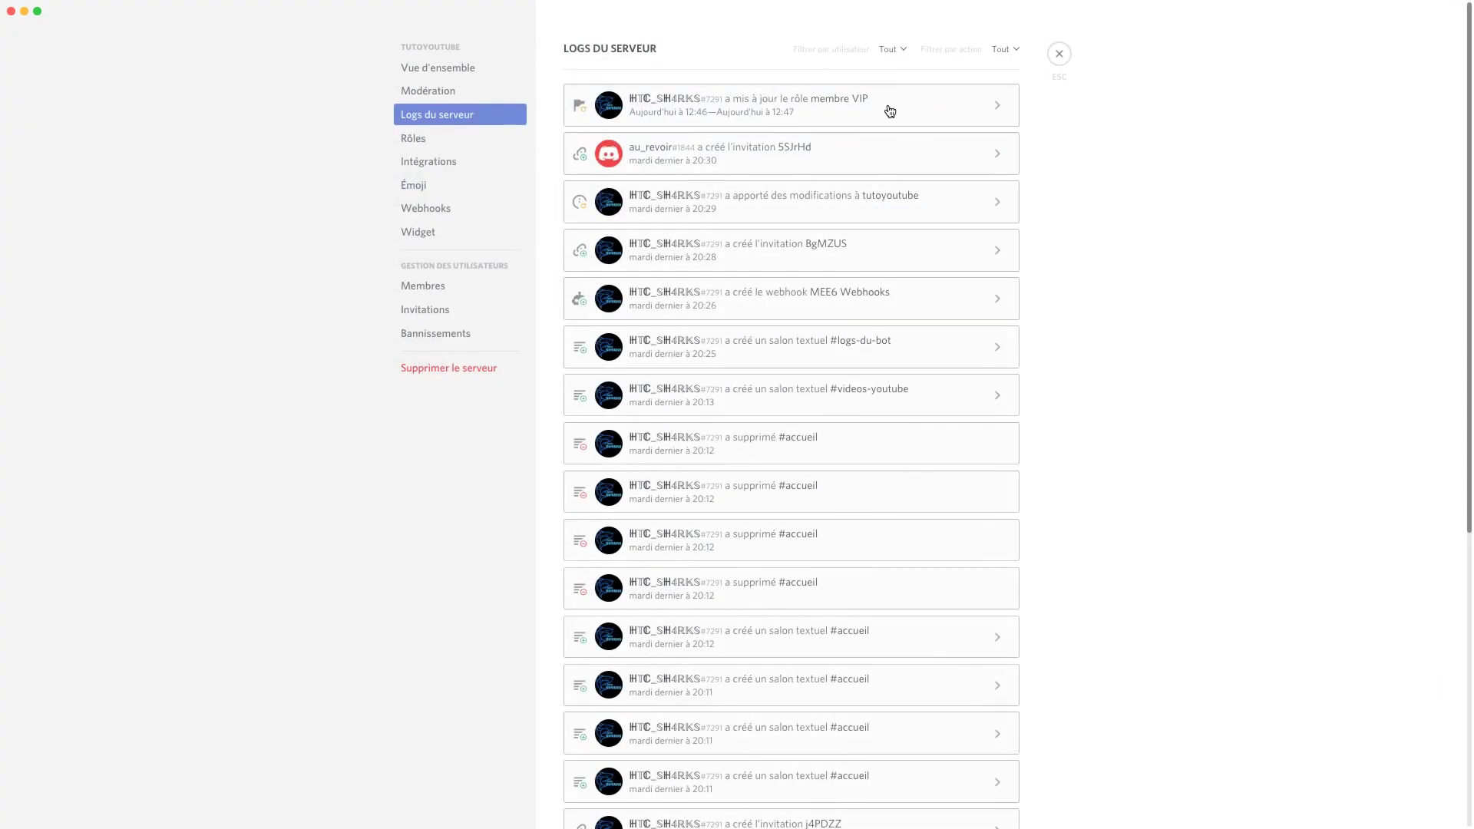
- Grant the membre VIP role the Voir les logs du serveur and Gérer le serveur permissions and save the changes
scroll(766, 176, "down", 2)
scroll(760, 175, "down", 2)
scroll(754, 174, "up", 10)
left_click(413, 140)
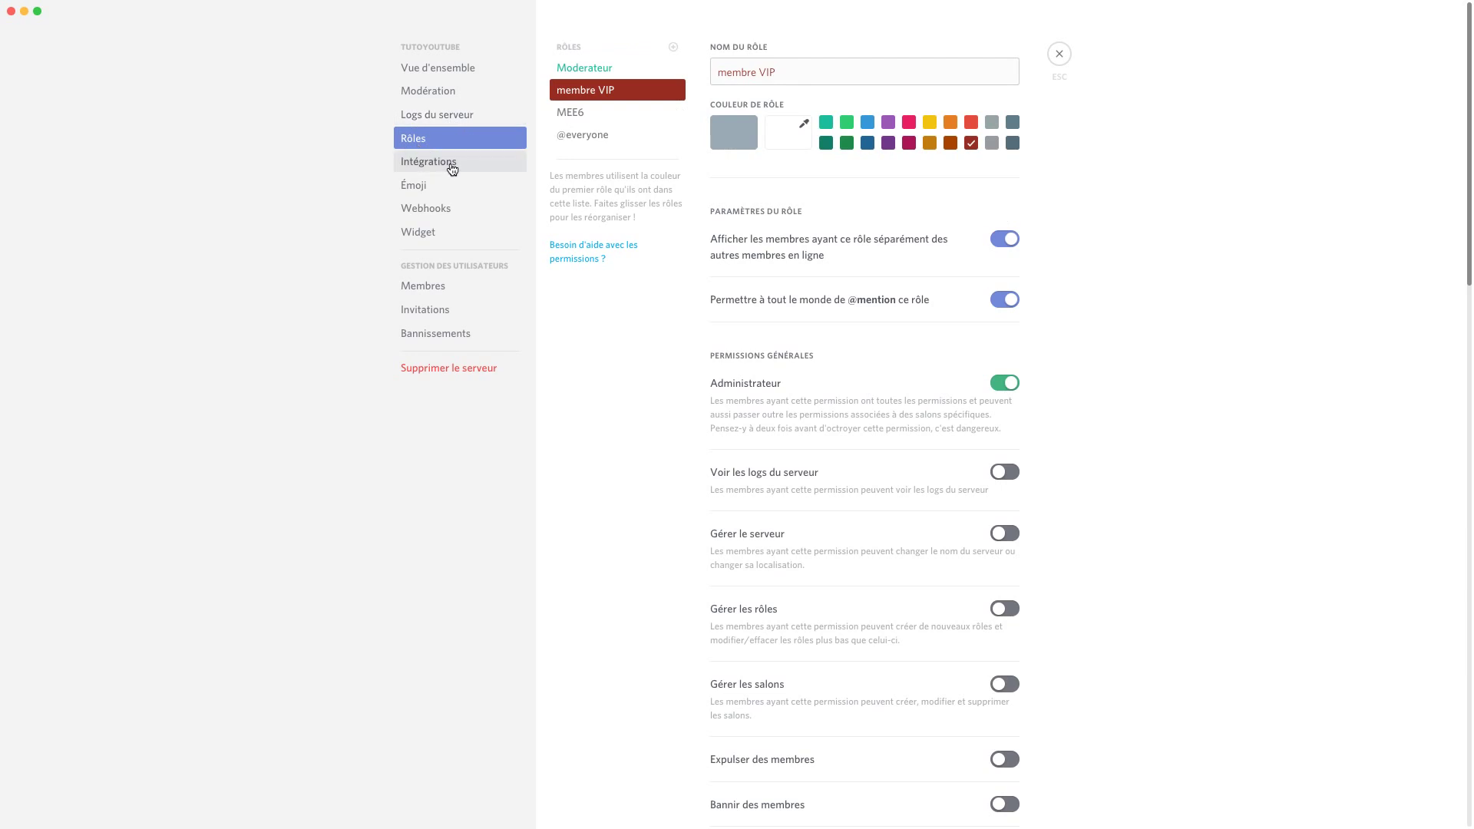
scroll(921, 390, "down", 1)
scroll(932, 390, "down", 2)
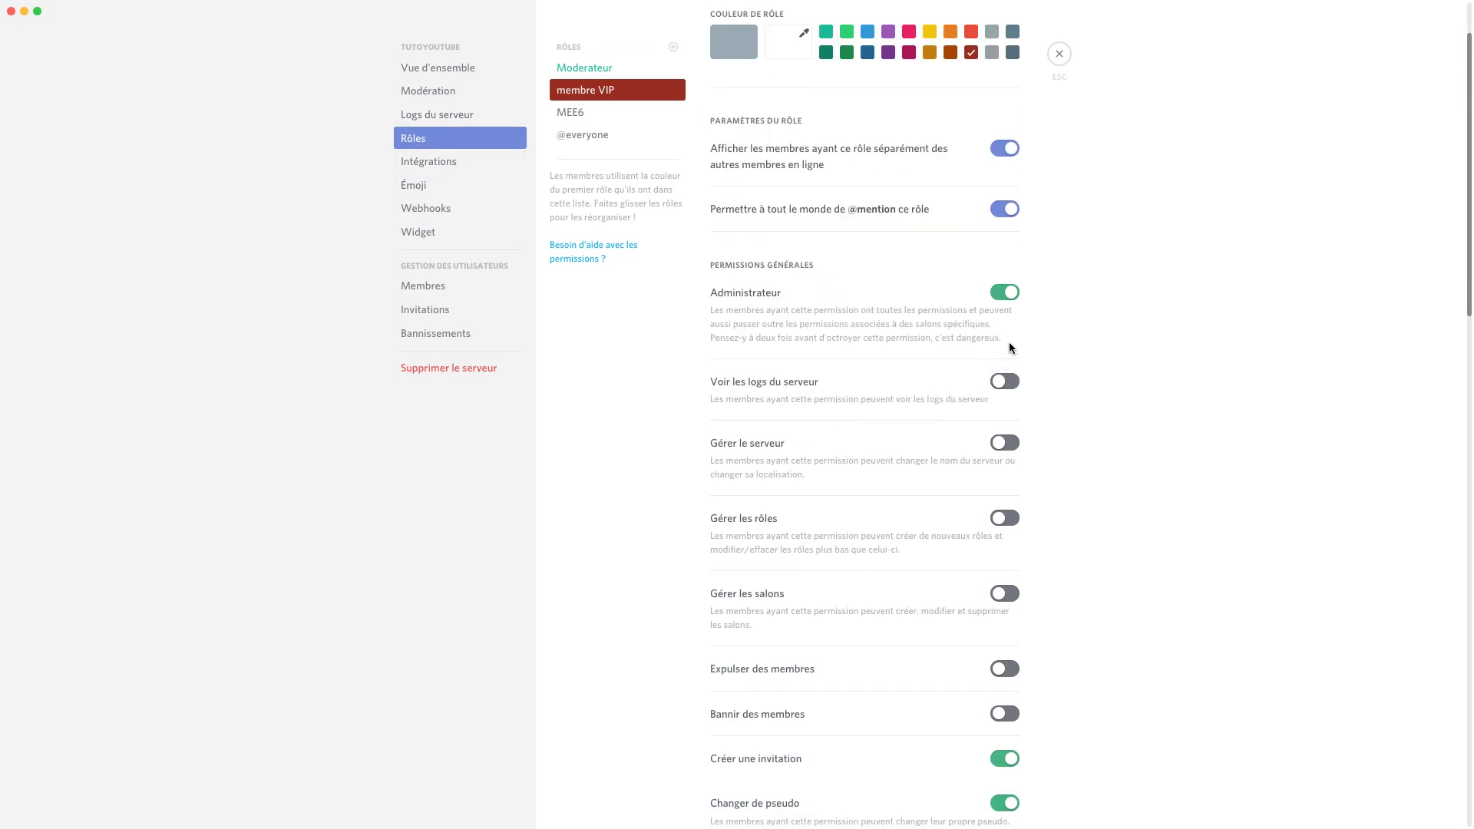
left_click(1012, 382)
left_click(1006, 443)
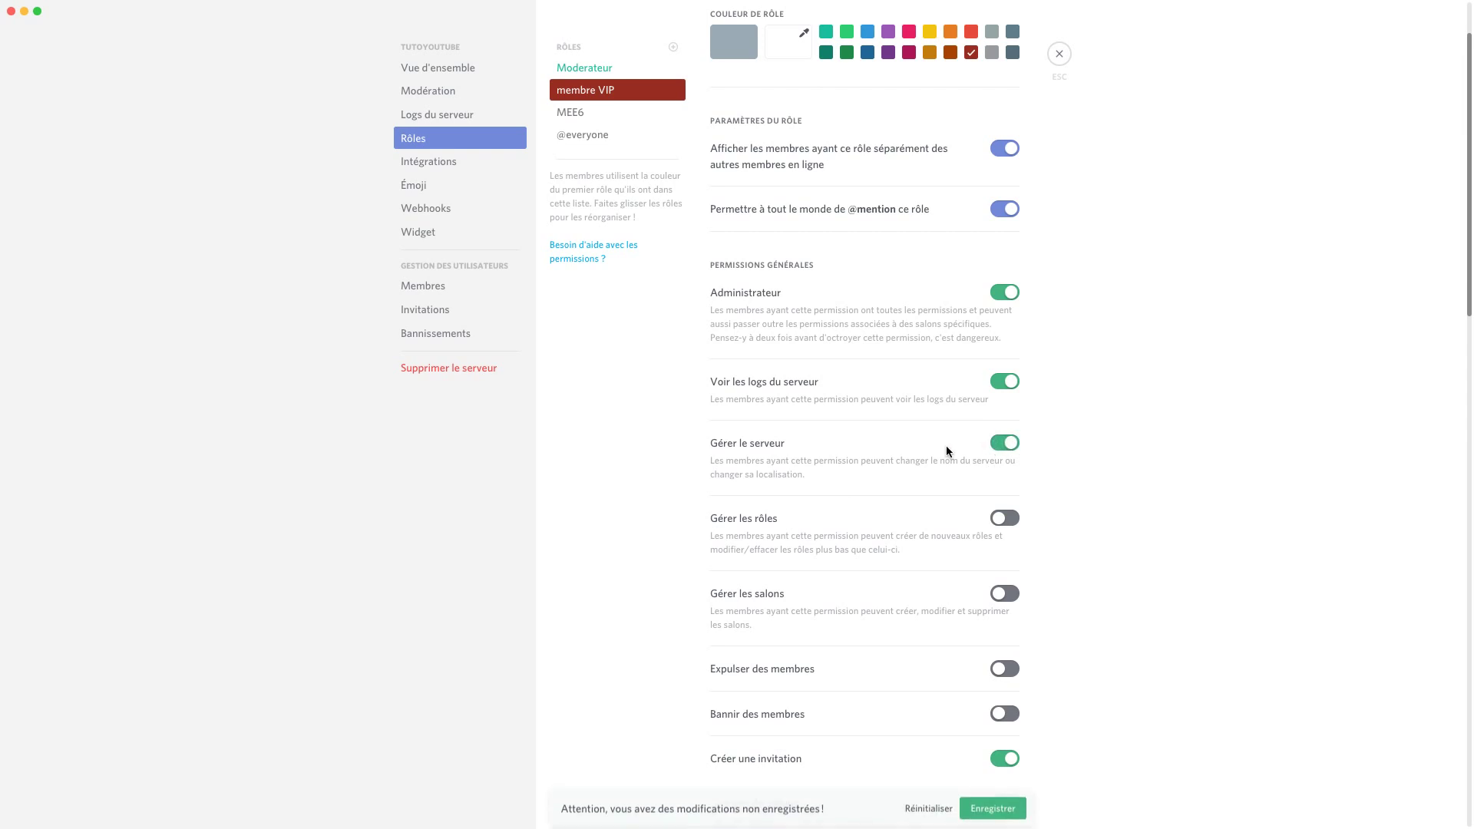
left_click(972, 805)
- Grant the membre VIP role Gérer les rôles, Gérer les salons, Expulser des membres and Bannir des membres, and save the changes
scroll(772, 499, "down", 1)
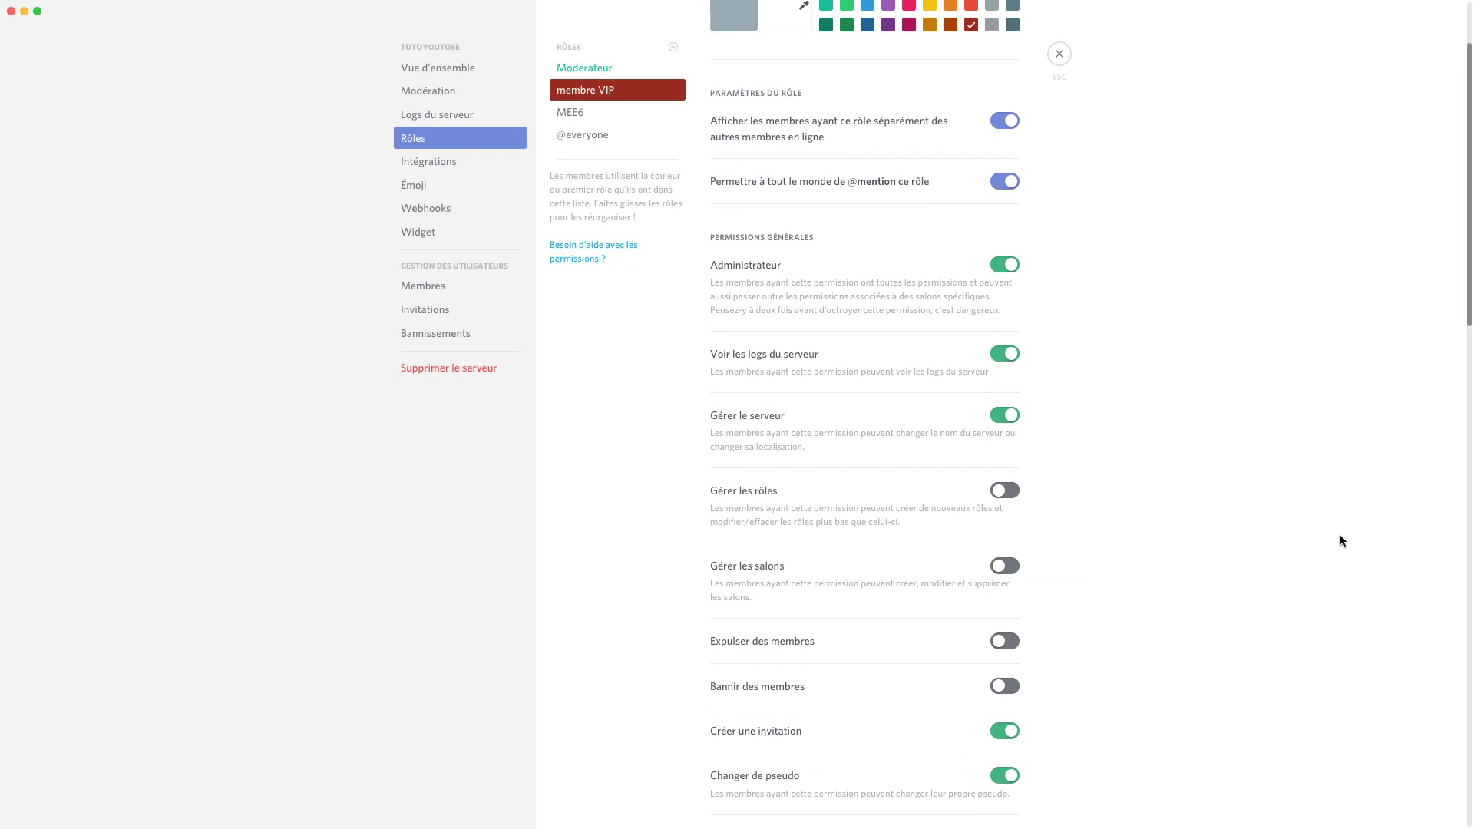
left_click(1019, 490)
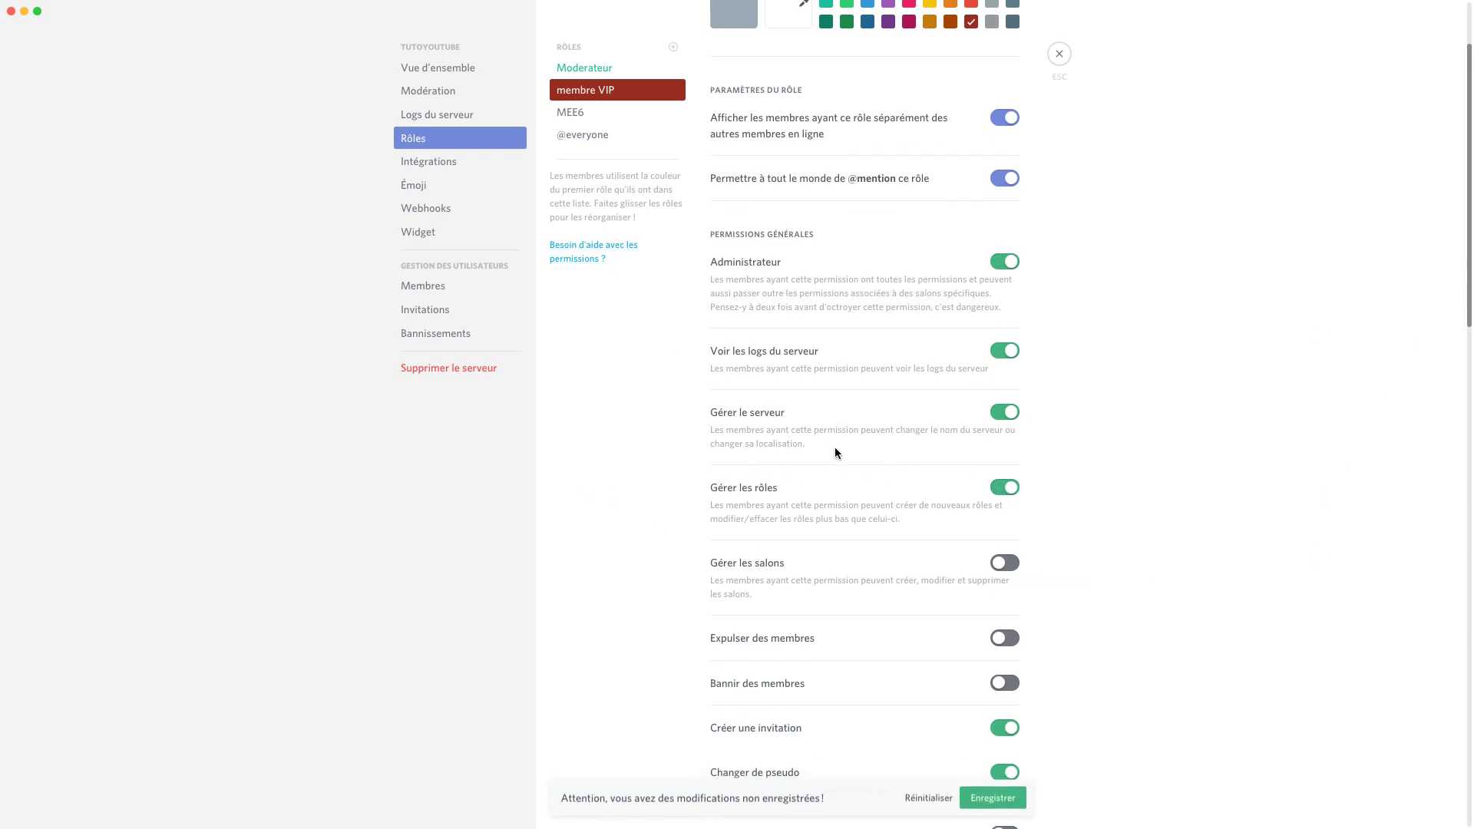
scroll(844, 456, "down", 3)
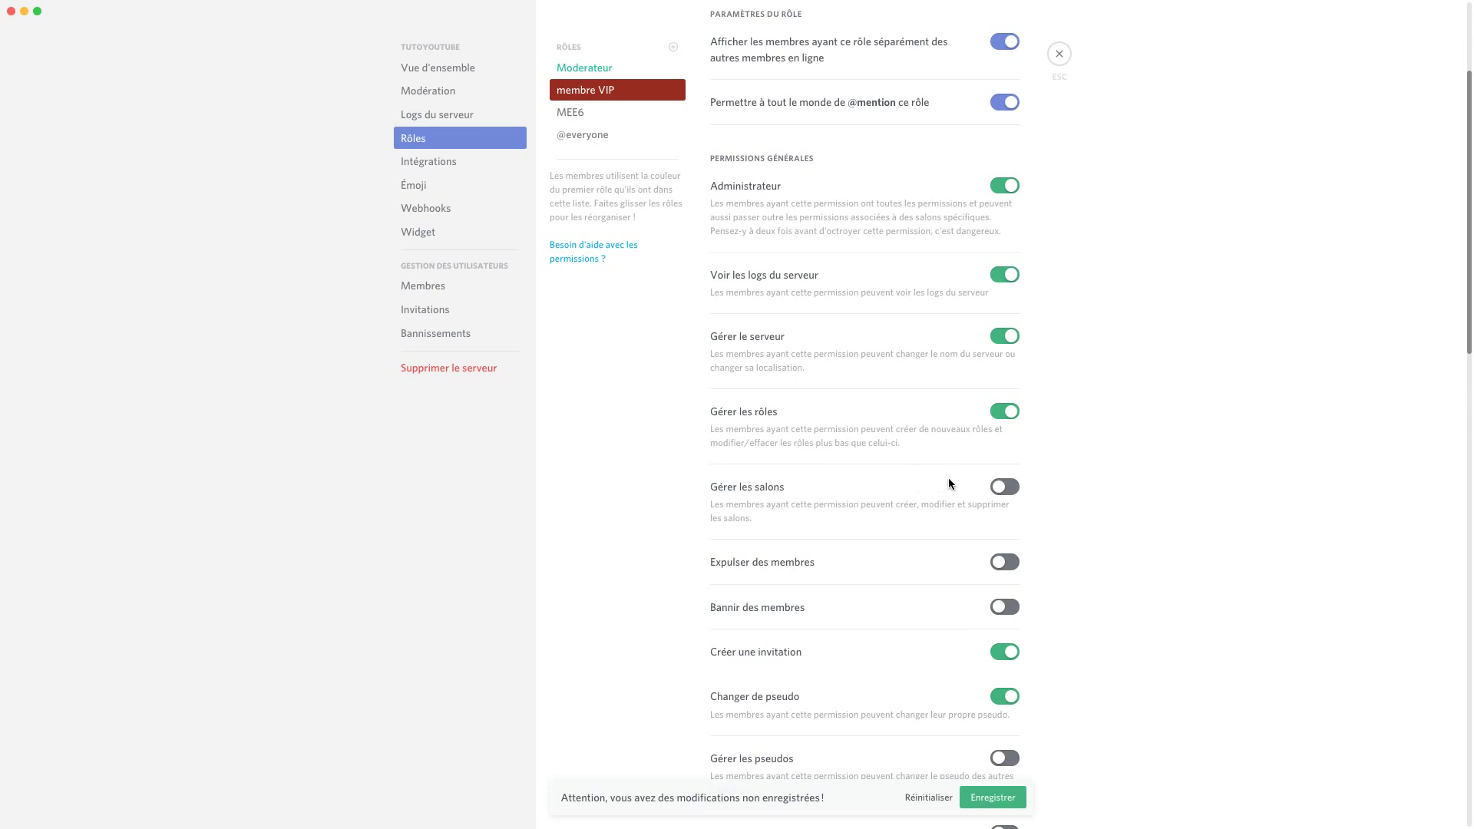
left_click(1001, 487)
scroll(833, 476, "down", 4)
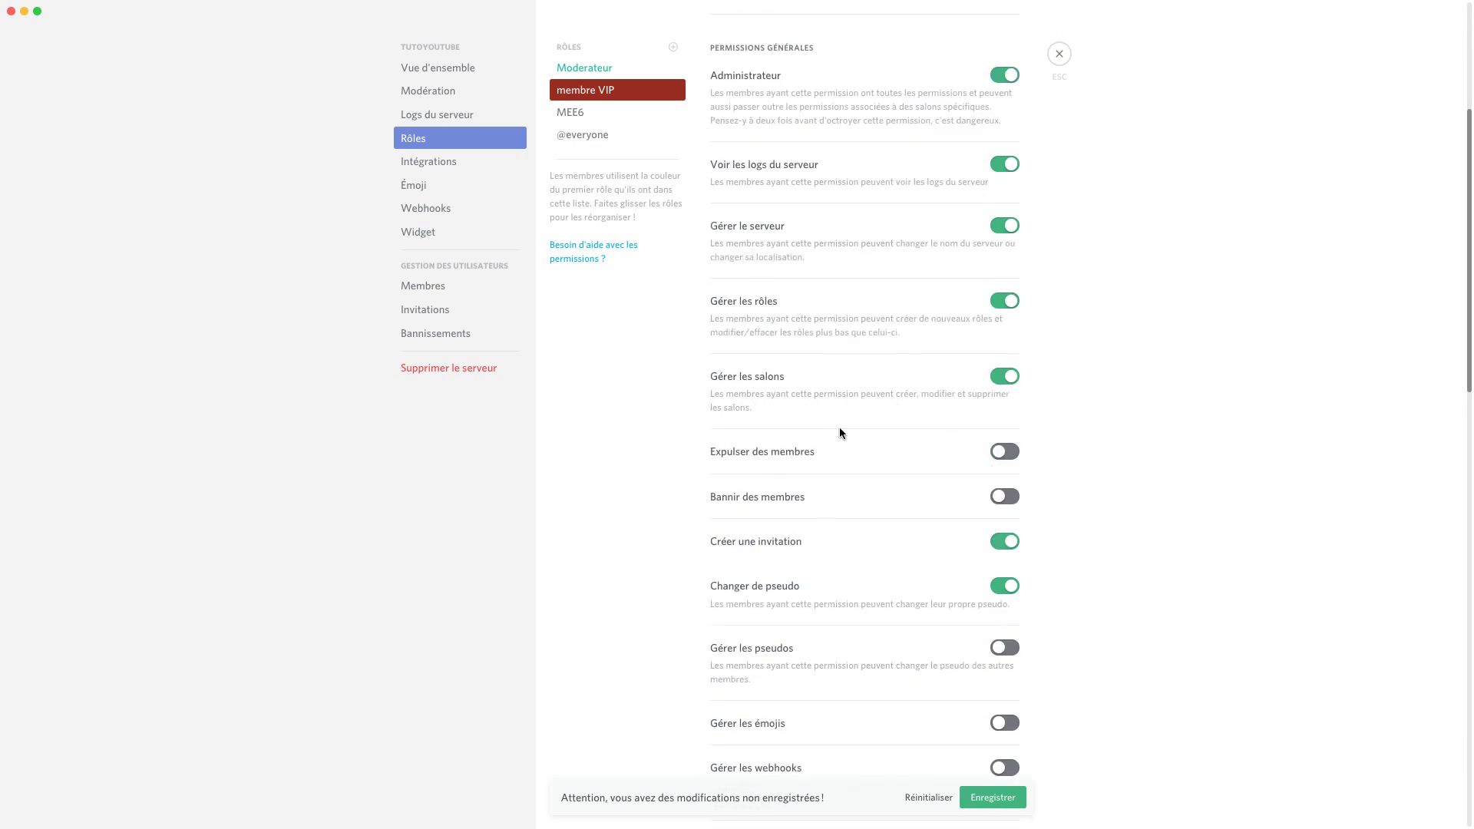
left_click(1002, 453)
left_click(1002, 497)
left_click(982, 797)
- Leave the server settings and view the dialog for inviting friends to tutoyoutube, closing it without inviting anyone
key("Escape")
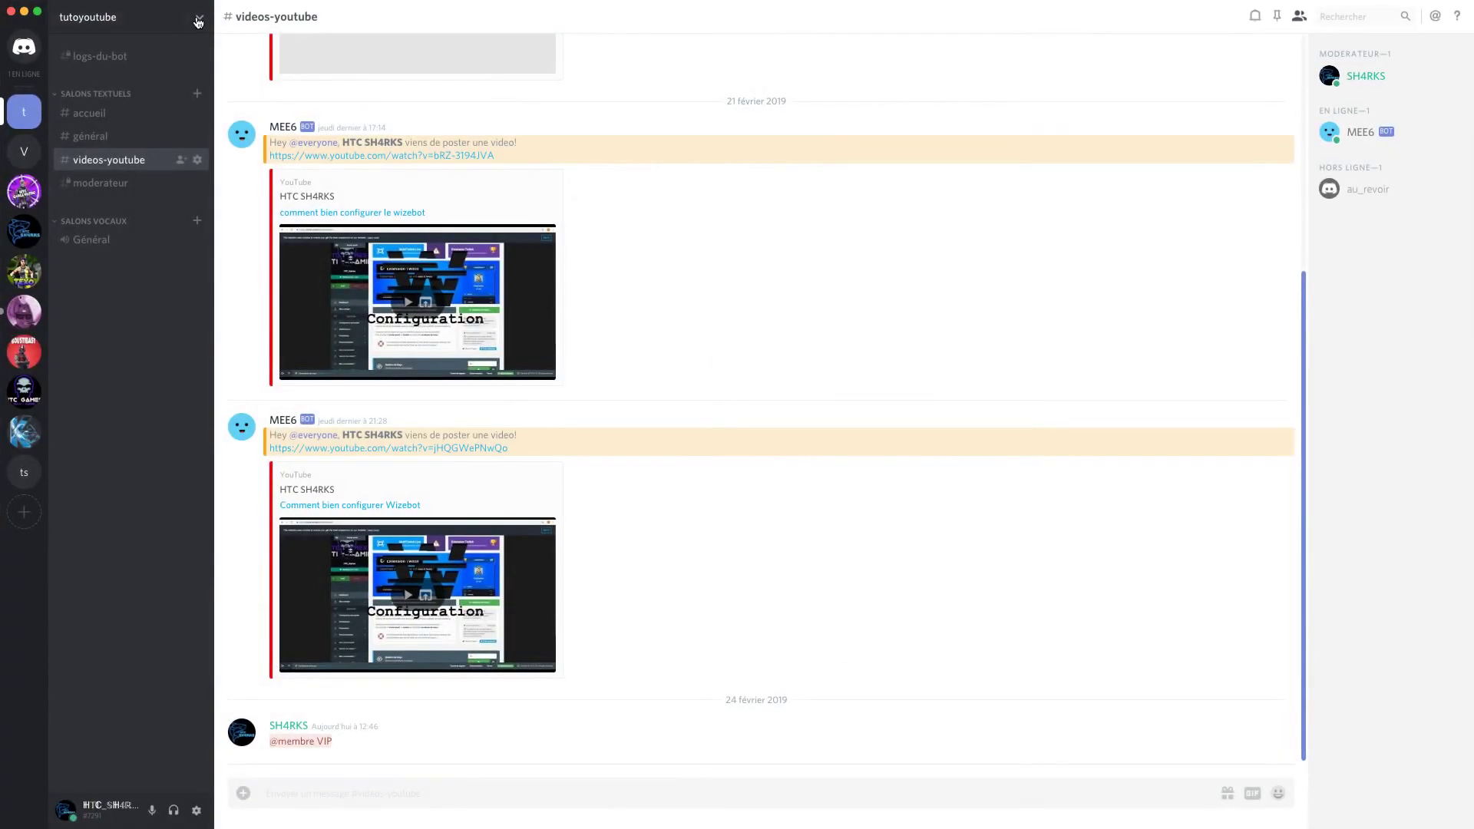
left_click(198, 21)
left_click(150, 55)
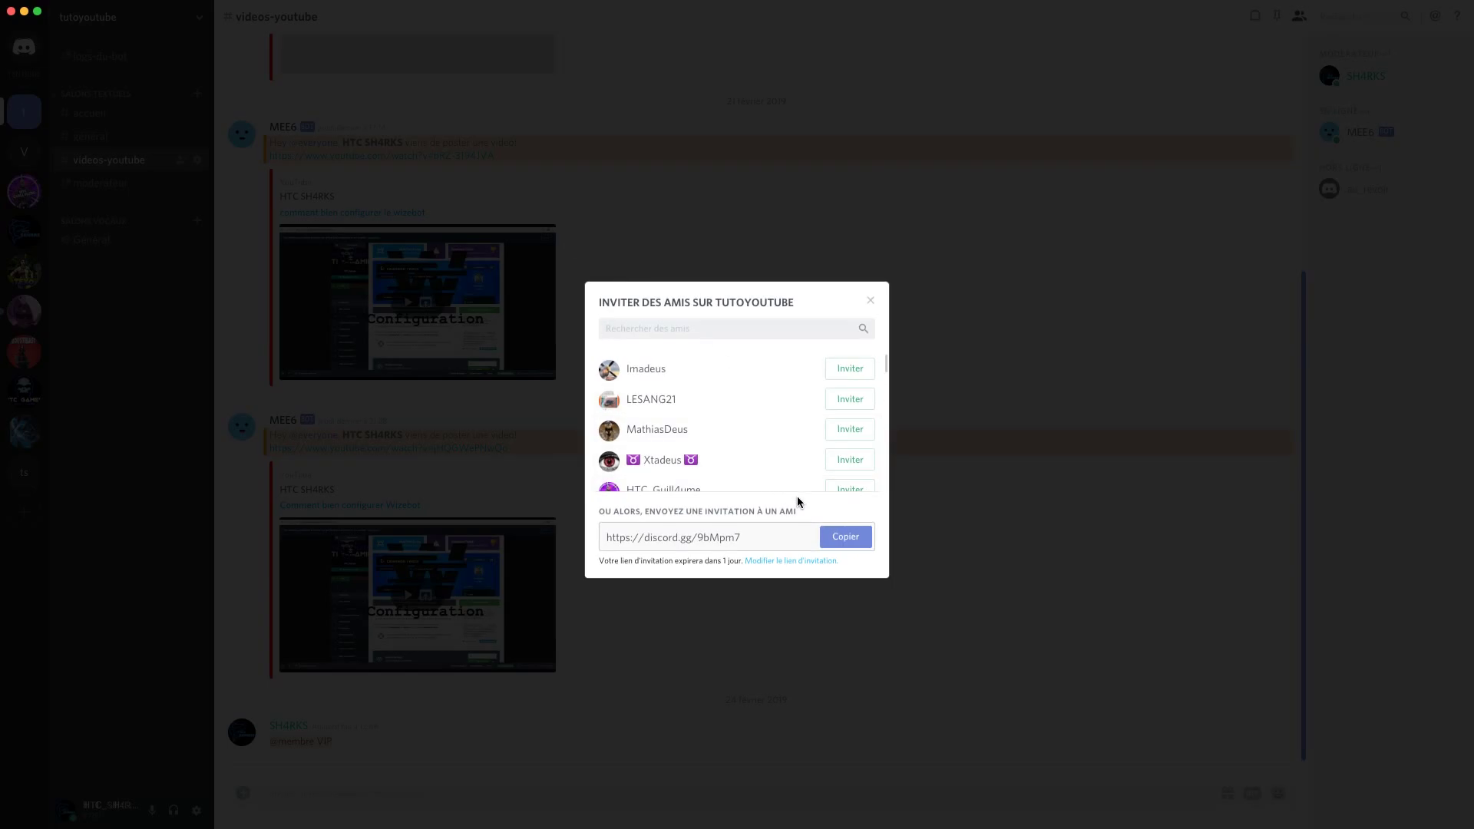
left_click(870, 300)
- Grant the membre VIP role the Gérer les pseudos, Gérer les émojis and Gérer les webhooks permissions and save the changes
left_click(196, 17)
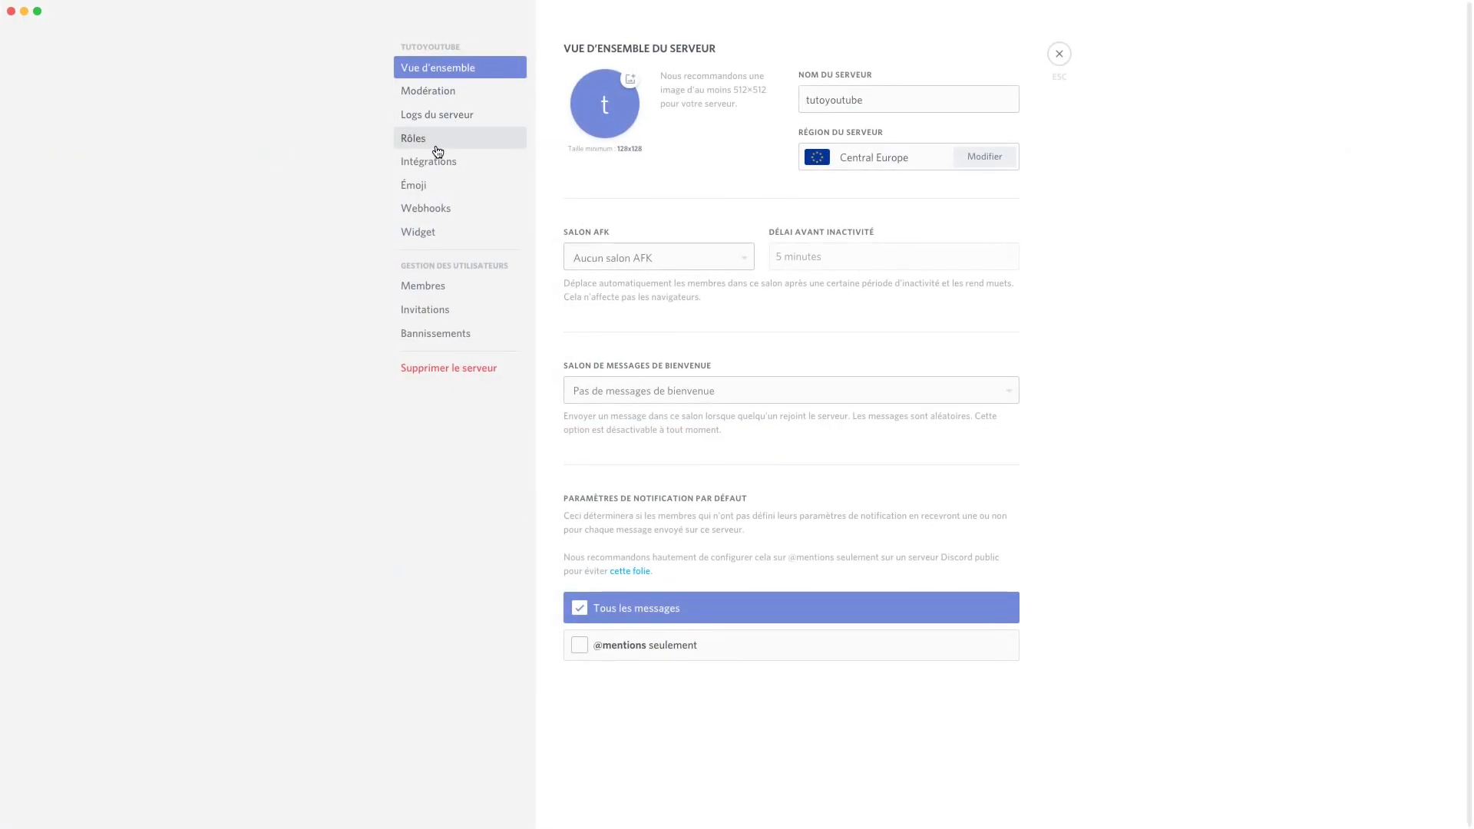
left_click(491, 140)
left_click(637, 90)
scroll(1048, 412, "down", 3)
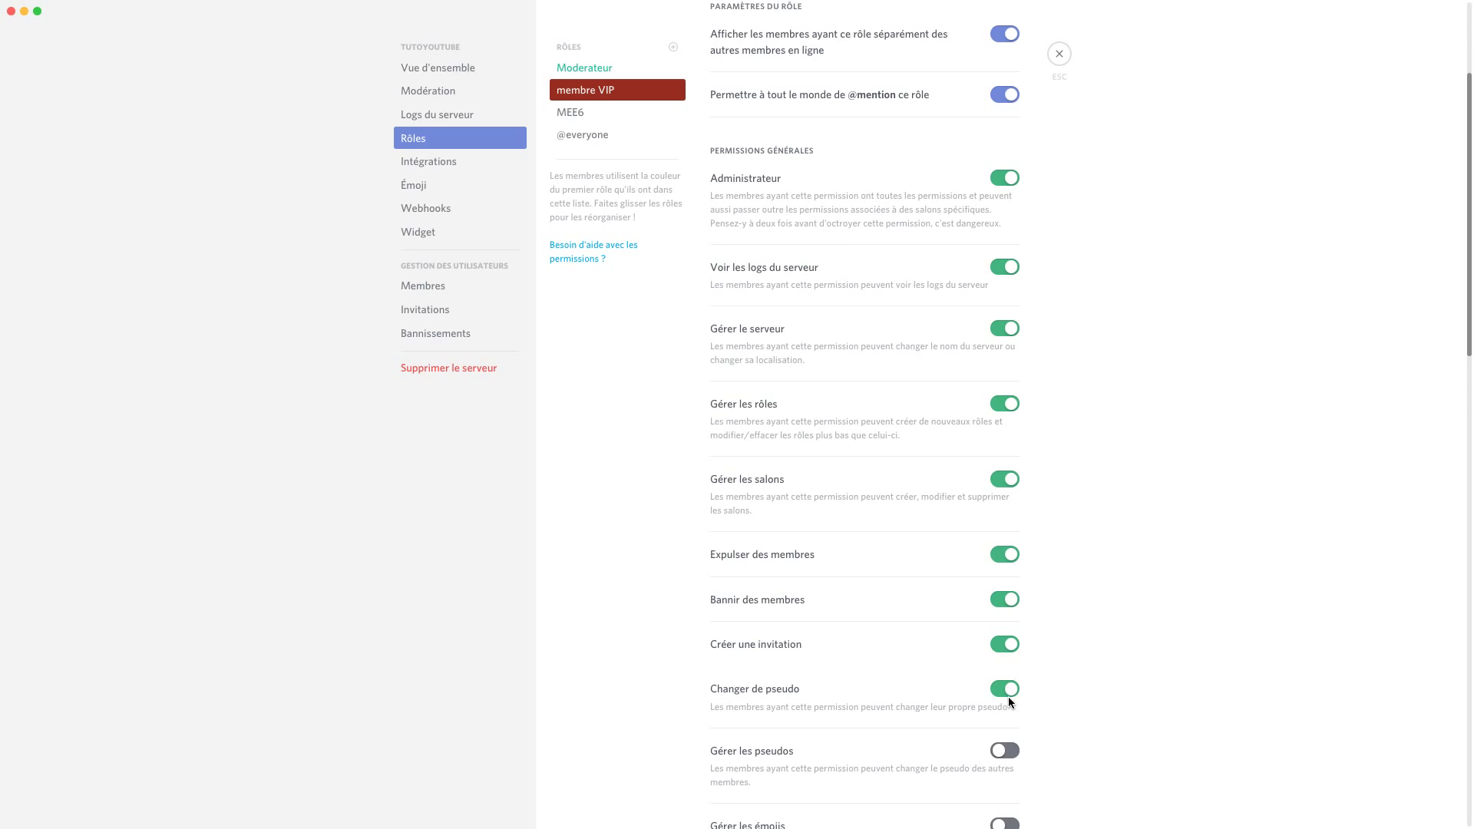
scroll(1007, 697, "down", 3)
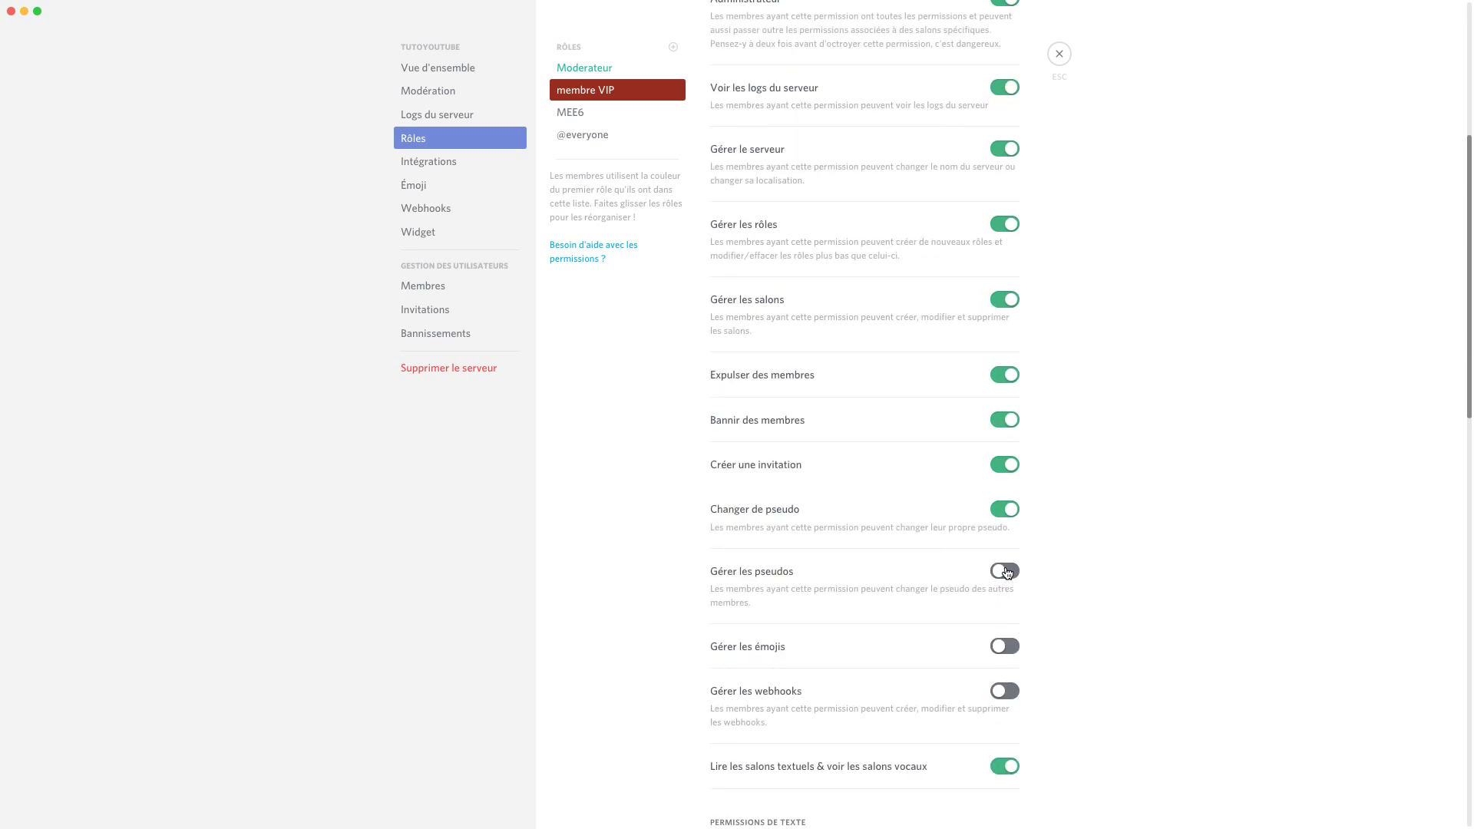
left_click(1007, 572)
scroll(1019, 740, "down", 1)
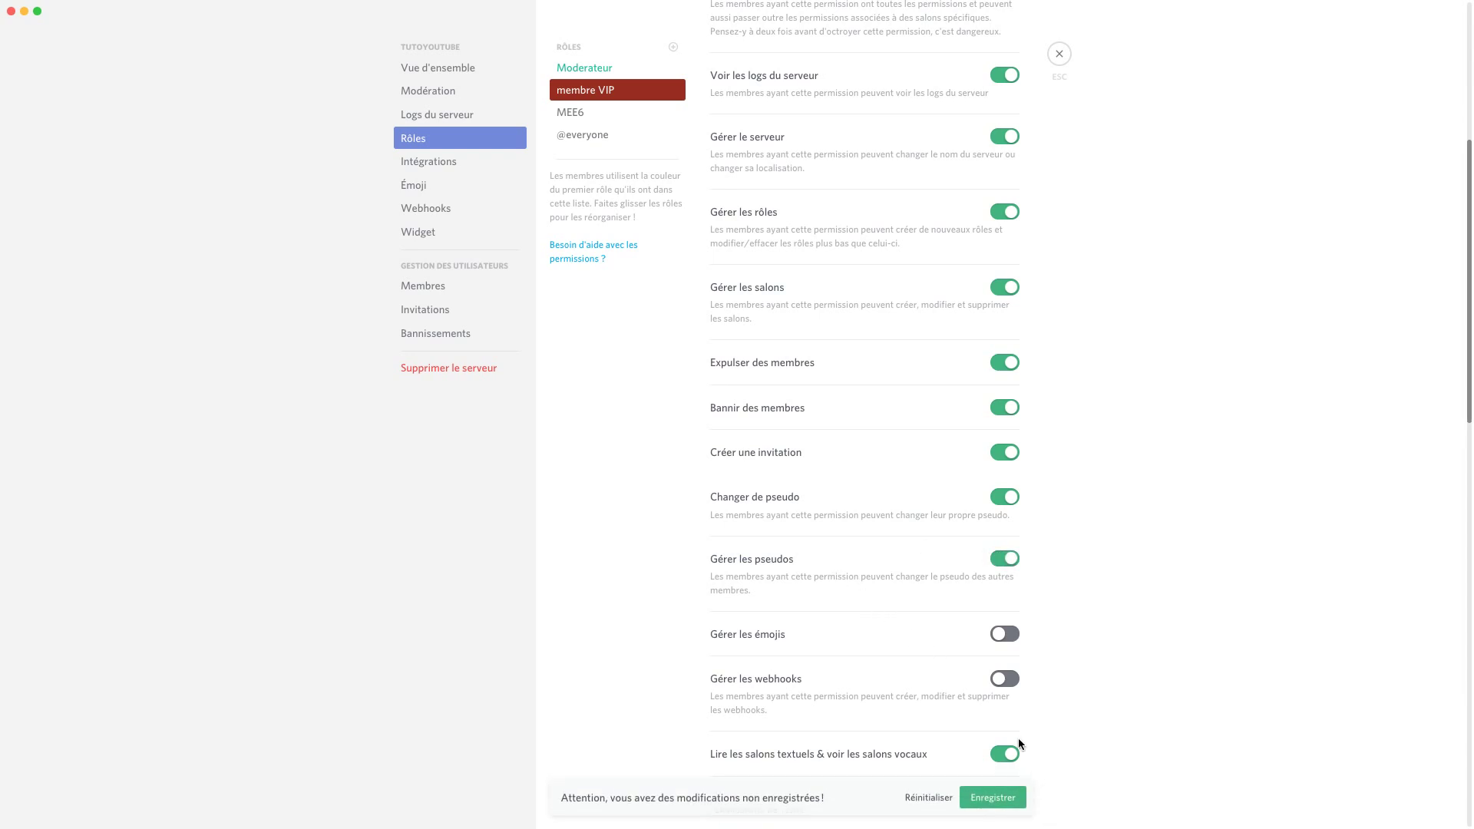
scroll(969, 605, "down", 2)
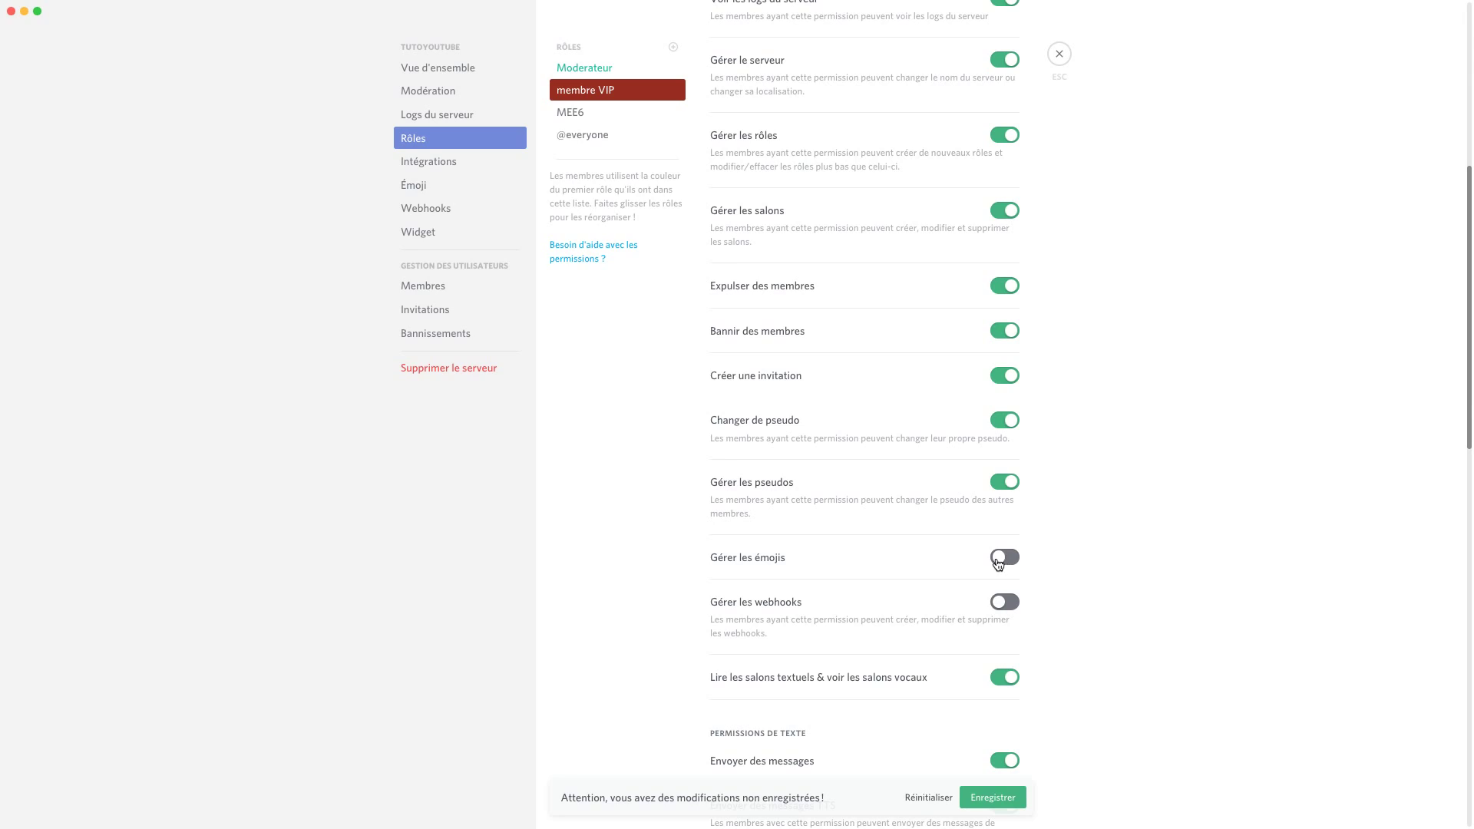
scroll(959, 575, "down", 1)
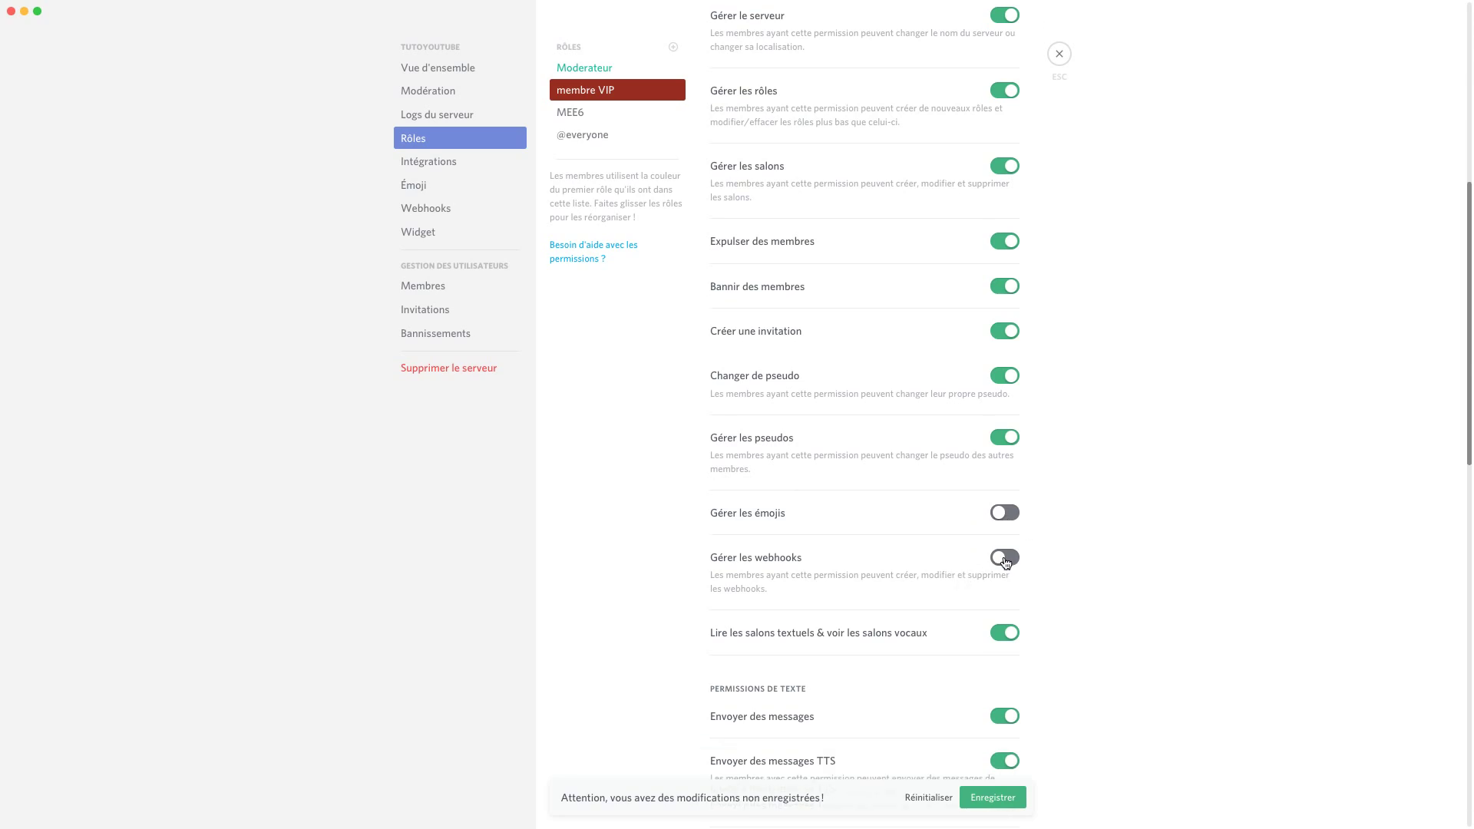
left_click(1005, 515)
left_click(1002, 565)
scroll(891, 595, "down", 1)
left_click(1020, 797)
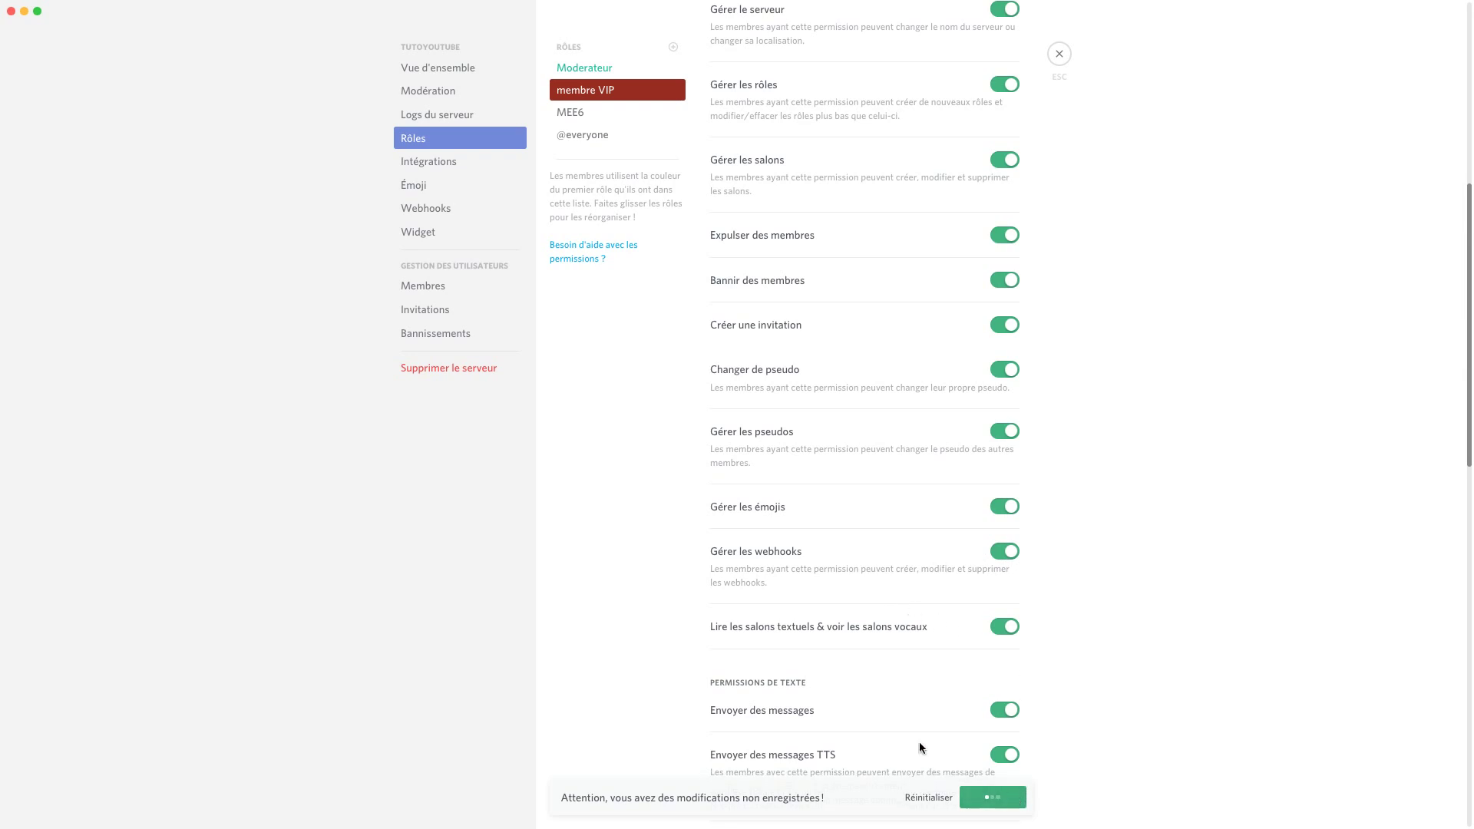
- Turn off Lire les salons textuels & voir les salons vocaux for the membre VIP role, save, and check the accueil channel
scroll(834, 548, "down", 1)
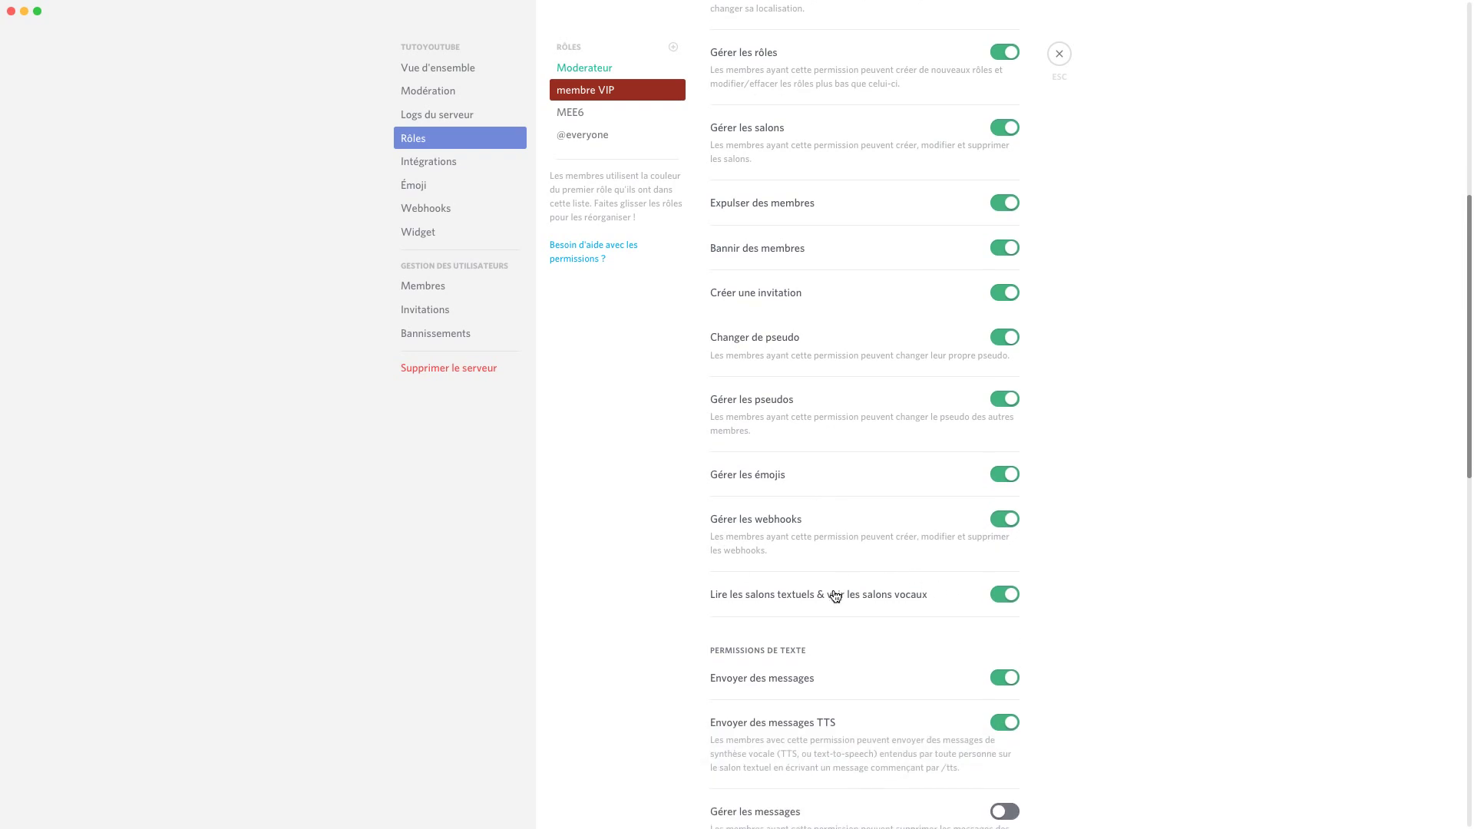
scroll(833, 591, "down", 1)
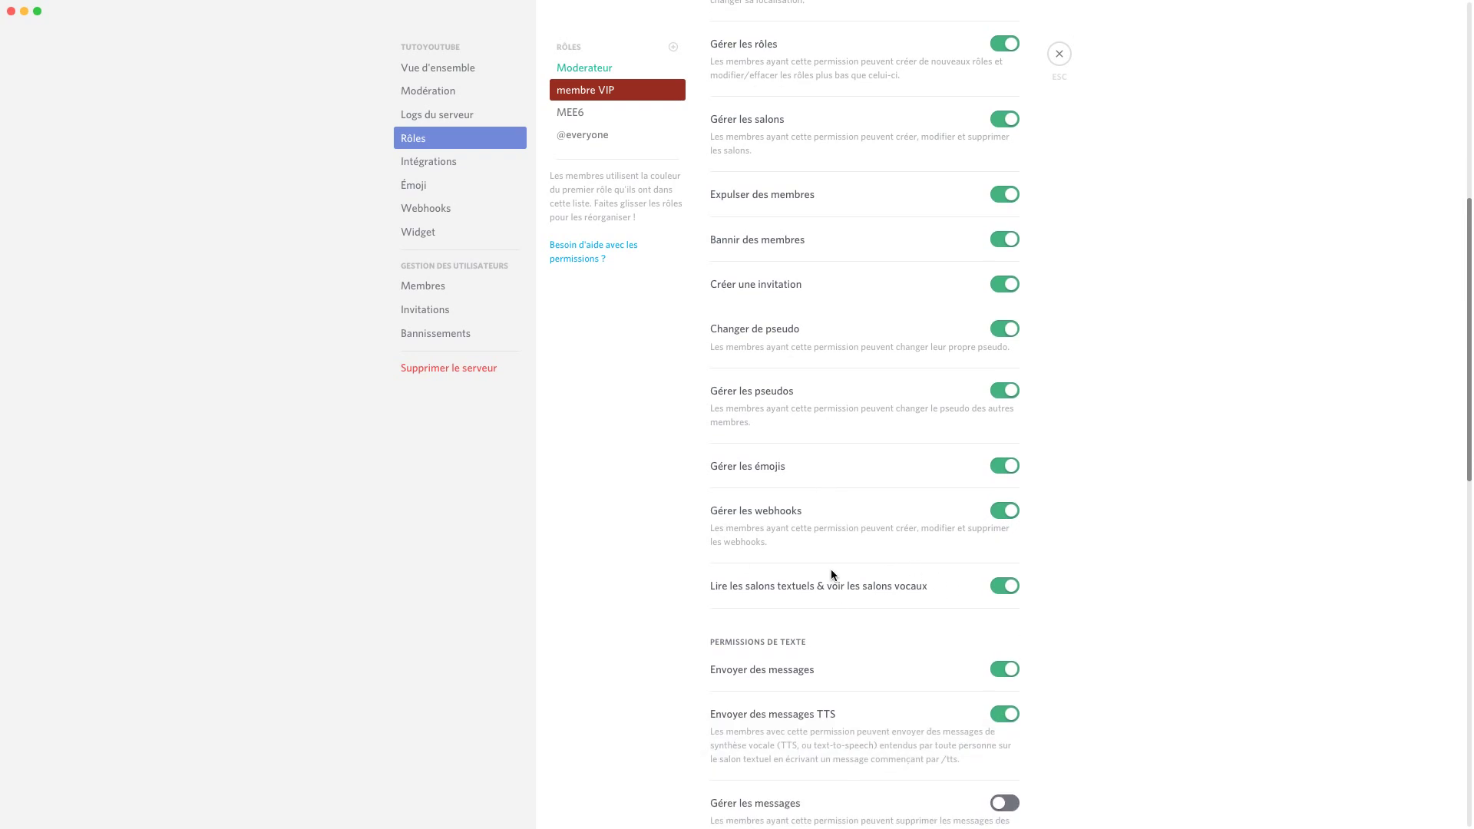
left_click(1010, 588)
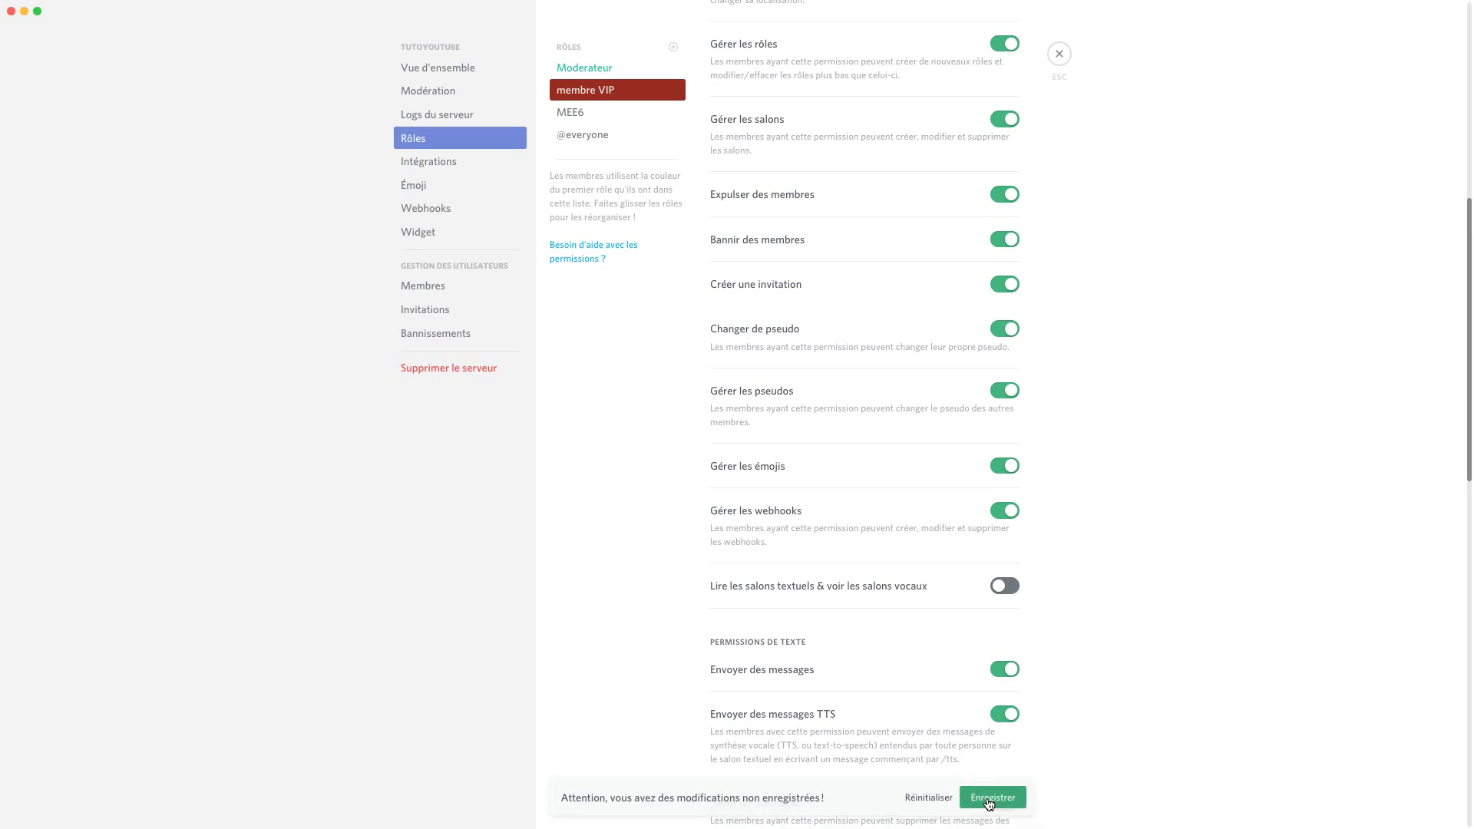
left_click(989, 802)
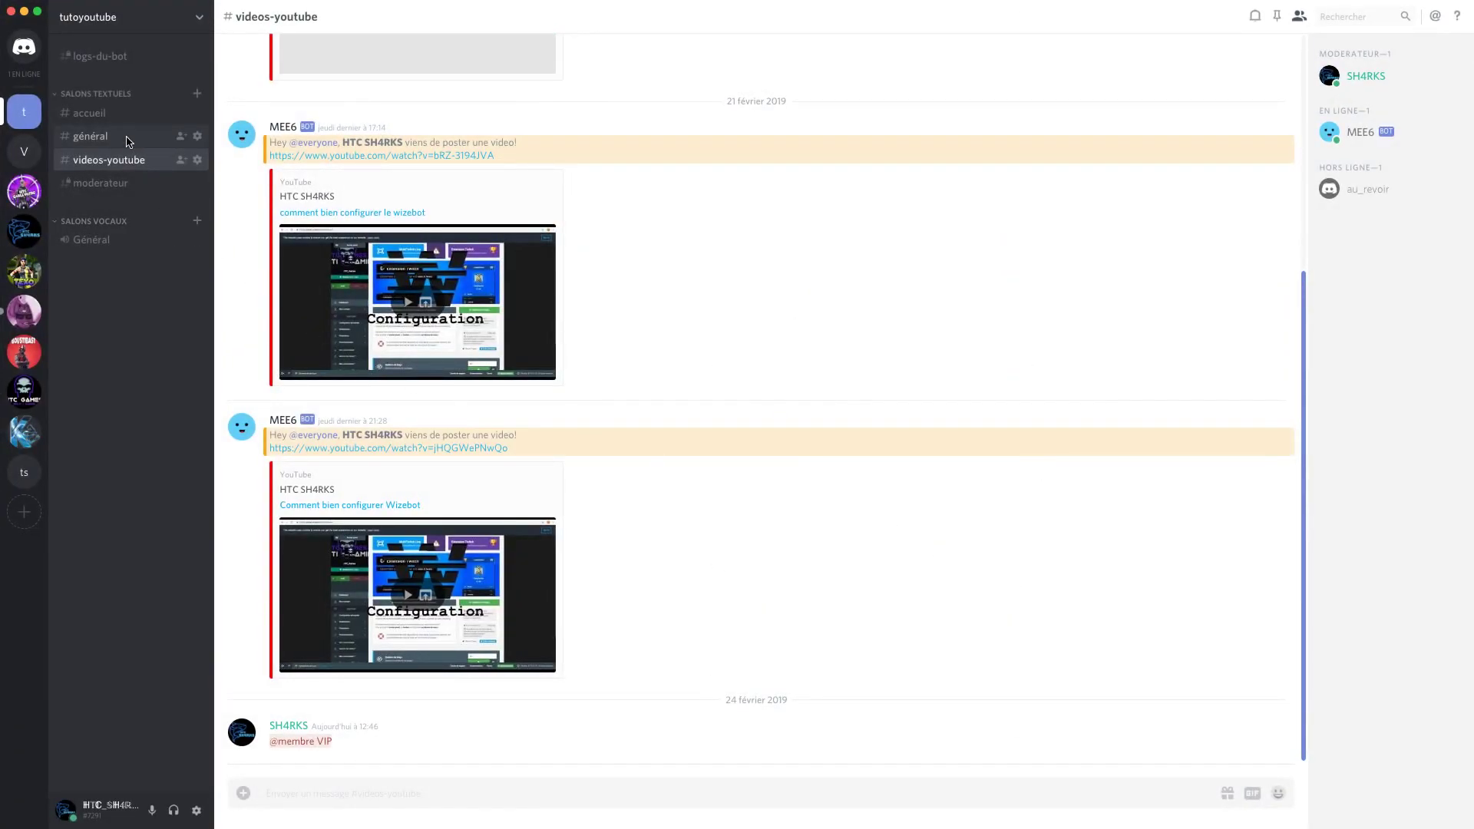
left_click(94, 113)
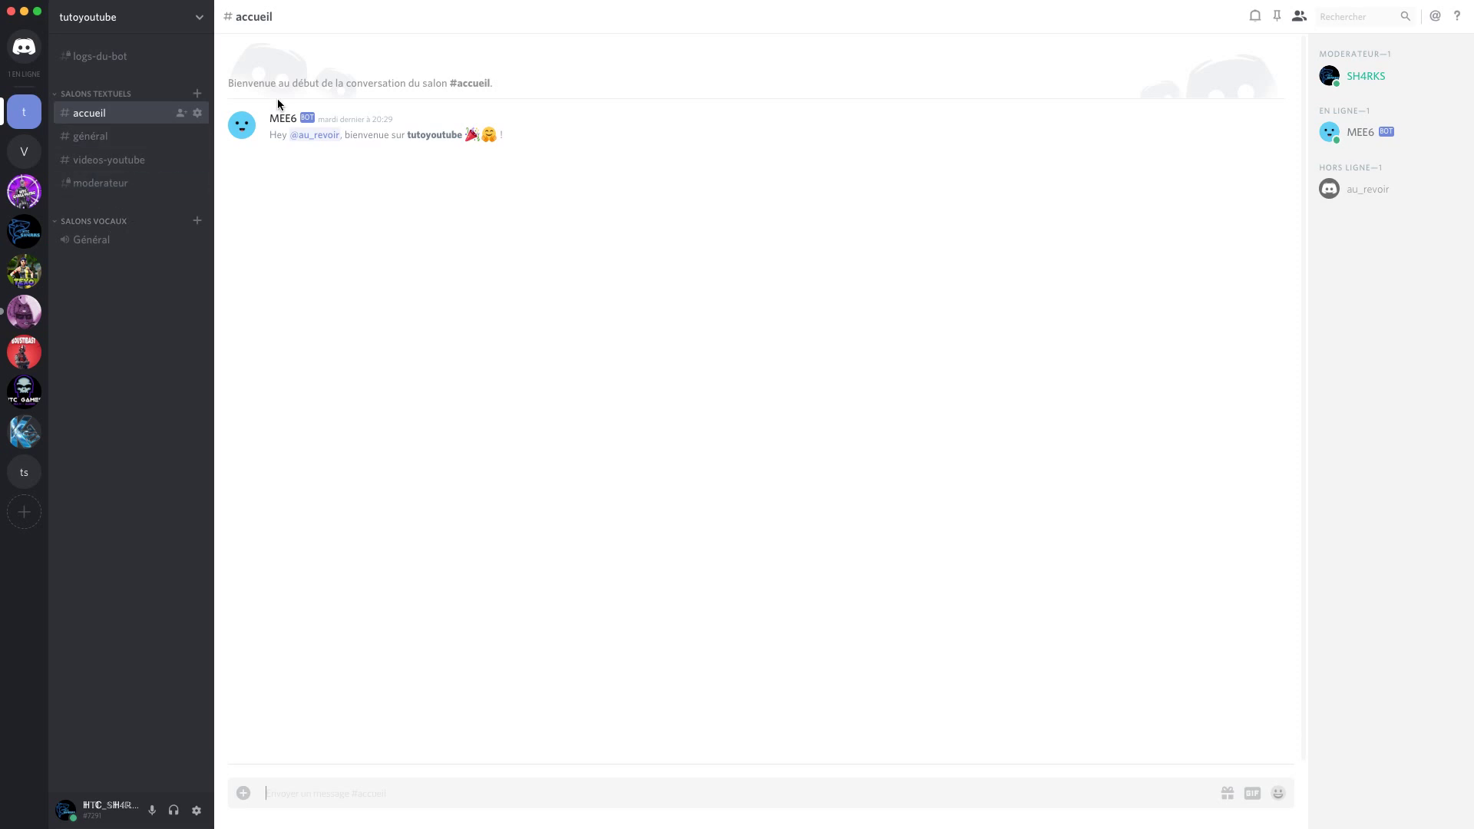
- Turn Lire les salons textuels & voir les salons vocaux back on for the membre VIP role and save the changes
left_click(188, 17)
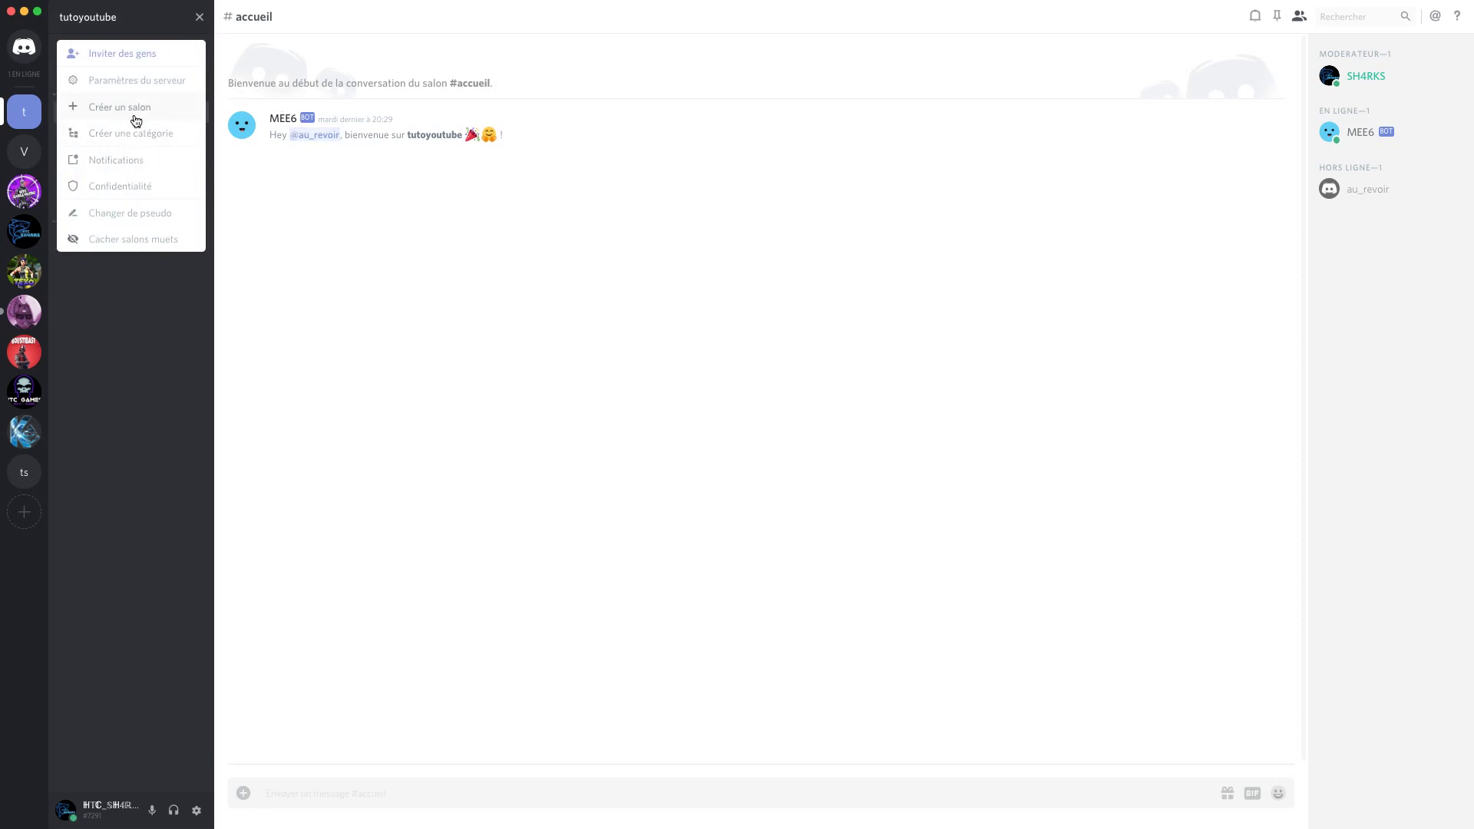
left_click(158, 83)
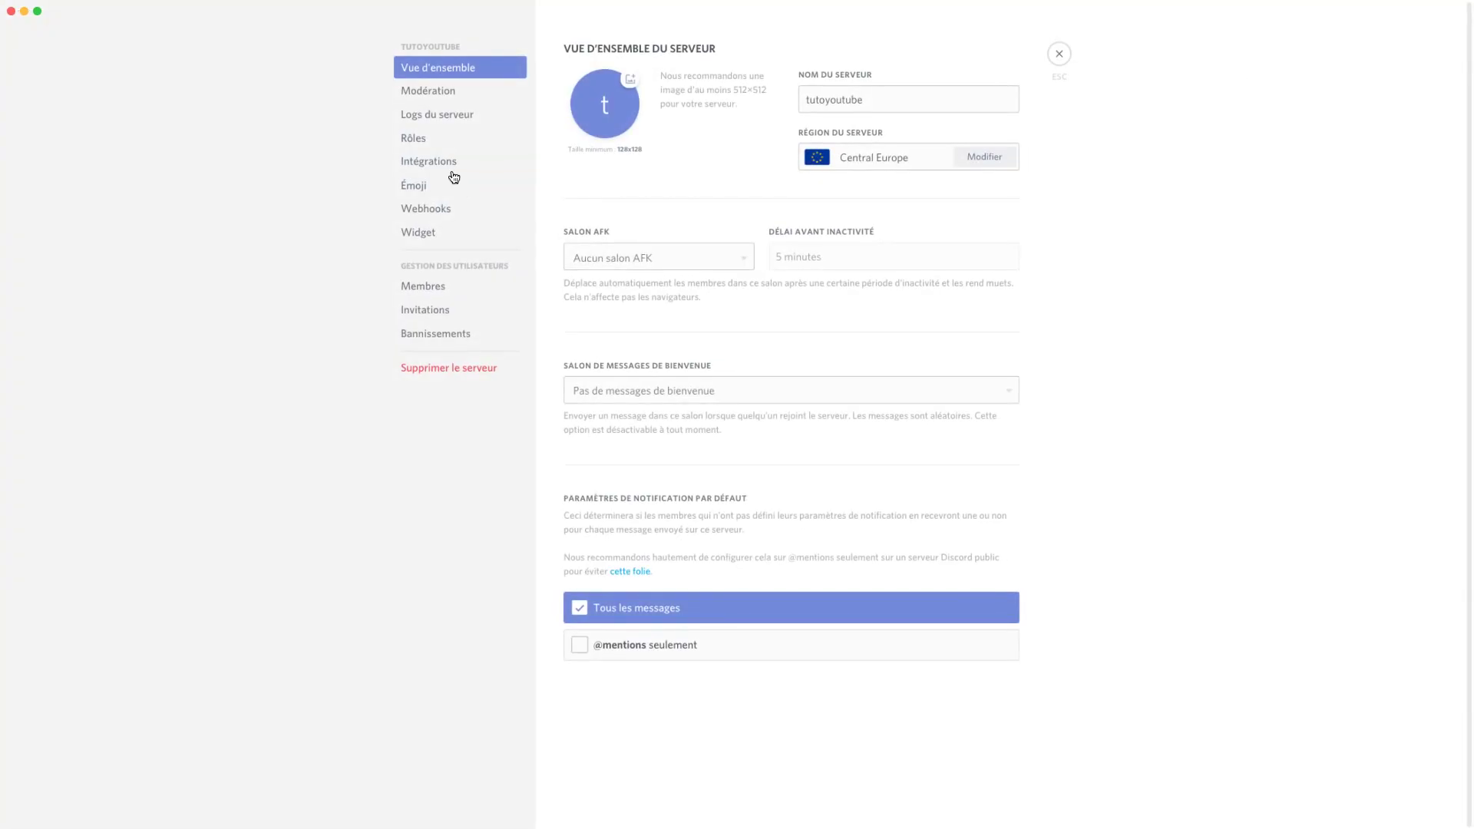
left_click(434, 140)
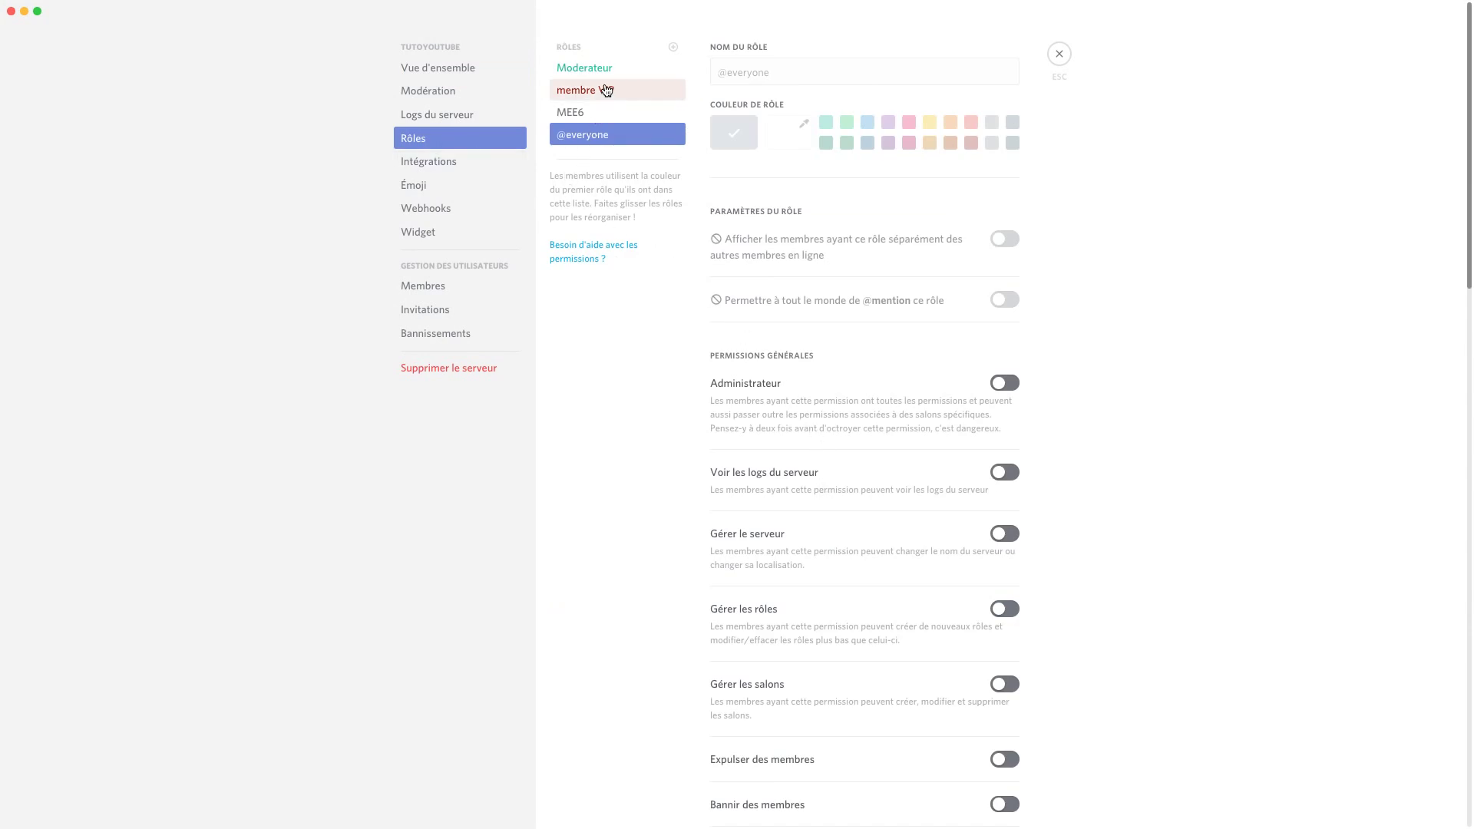
left_click(582, 91)
scroll(868, 707, "down", 8)
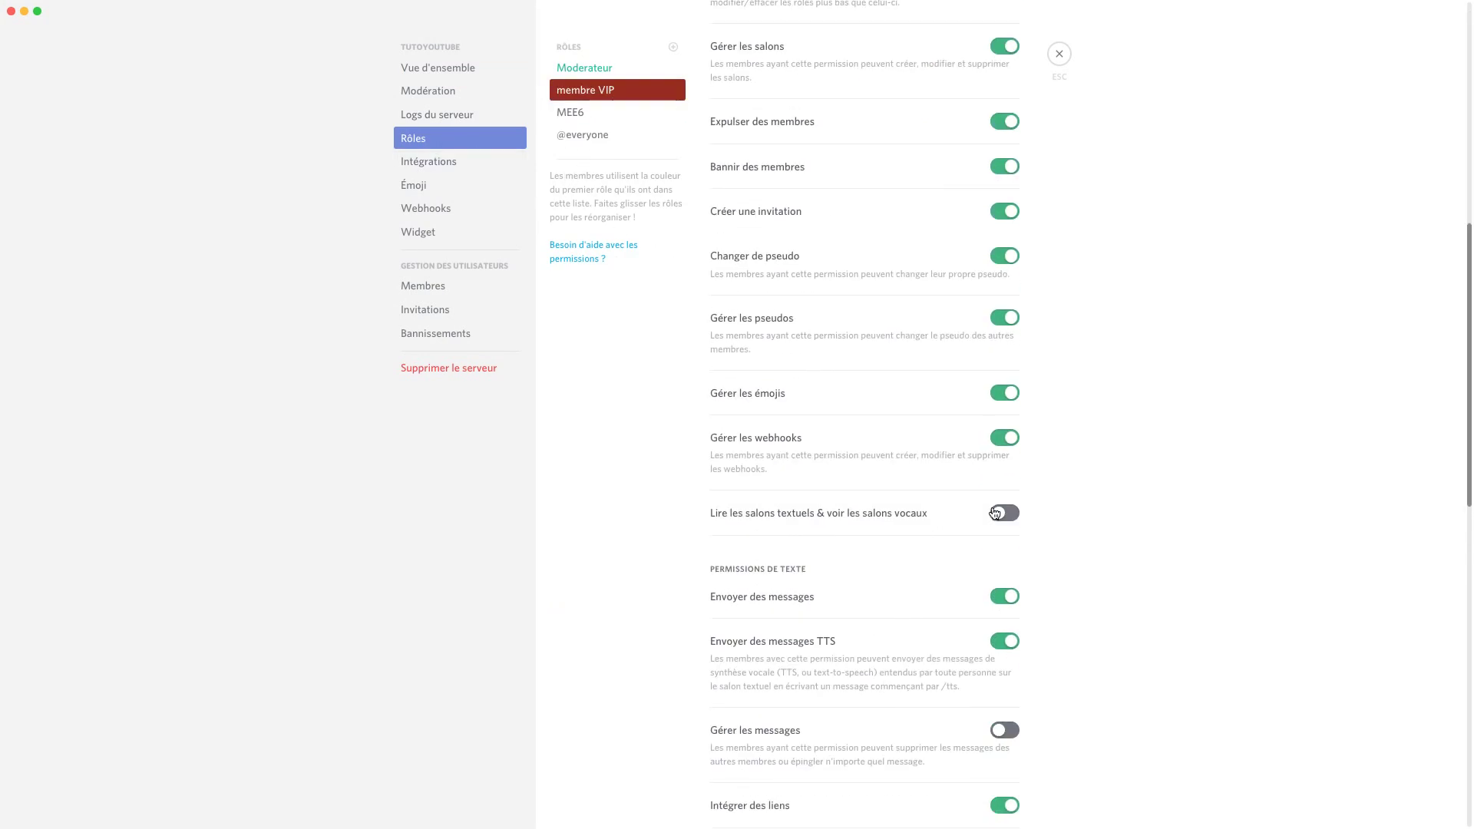
left_click(995, 513)
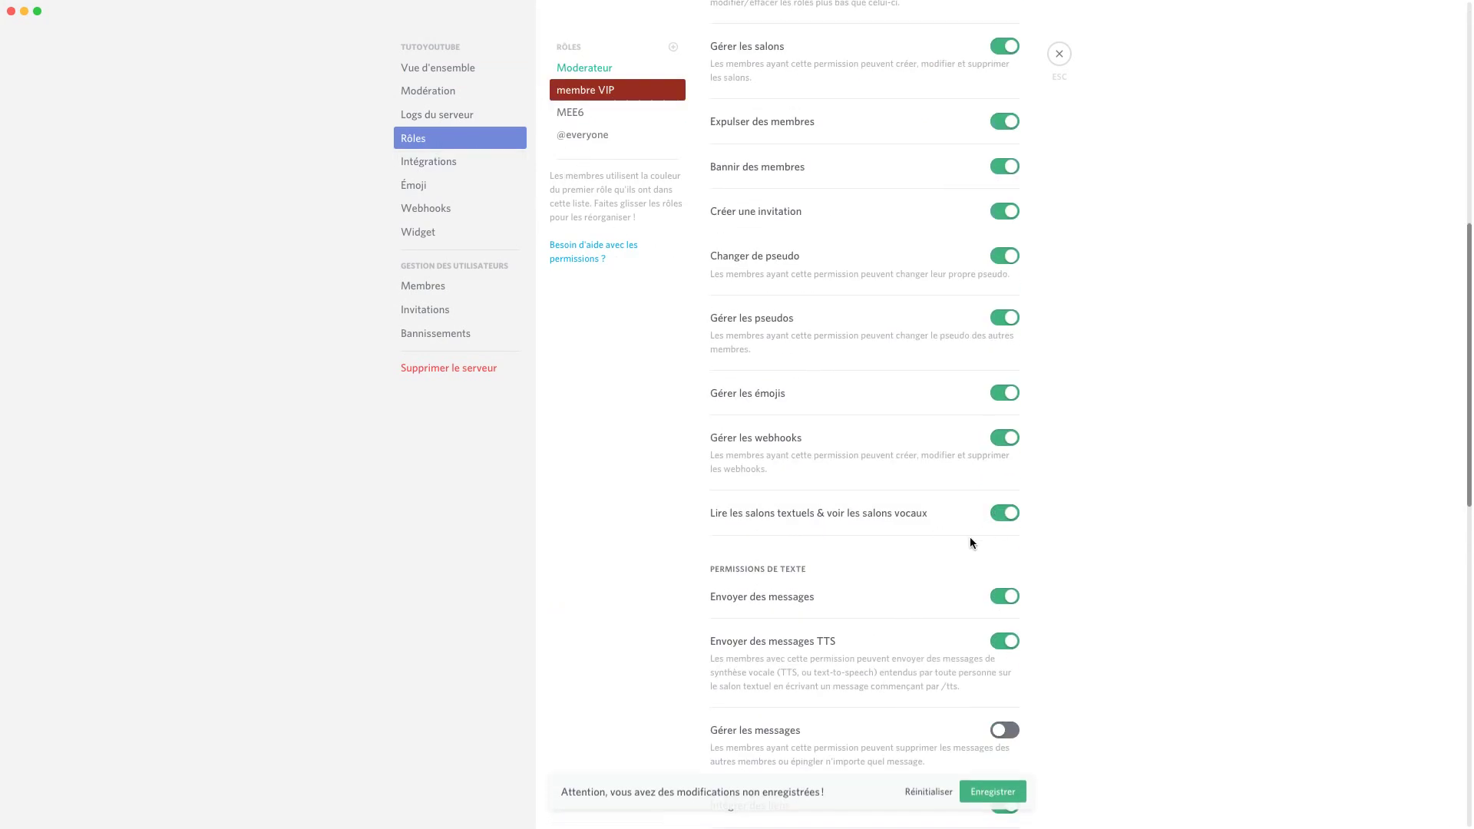
left_click(1010, 791)
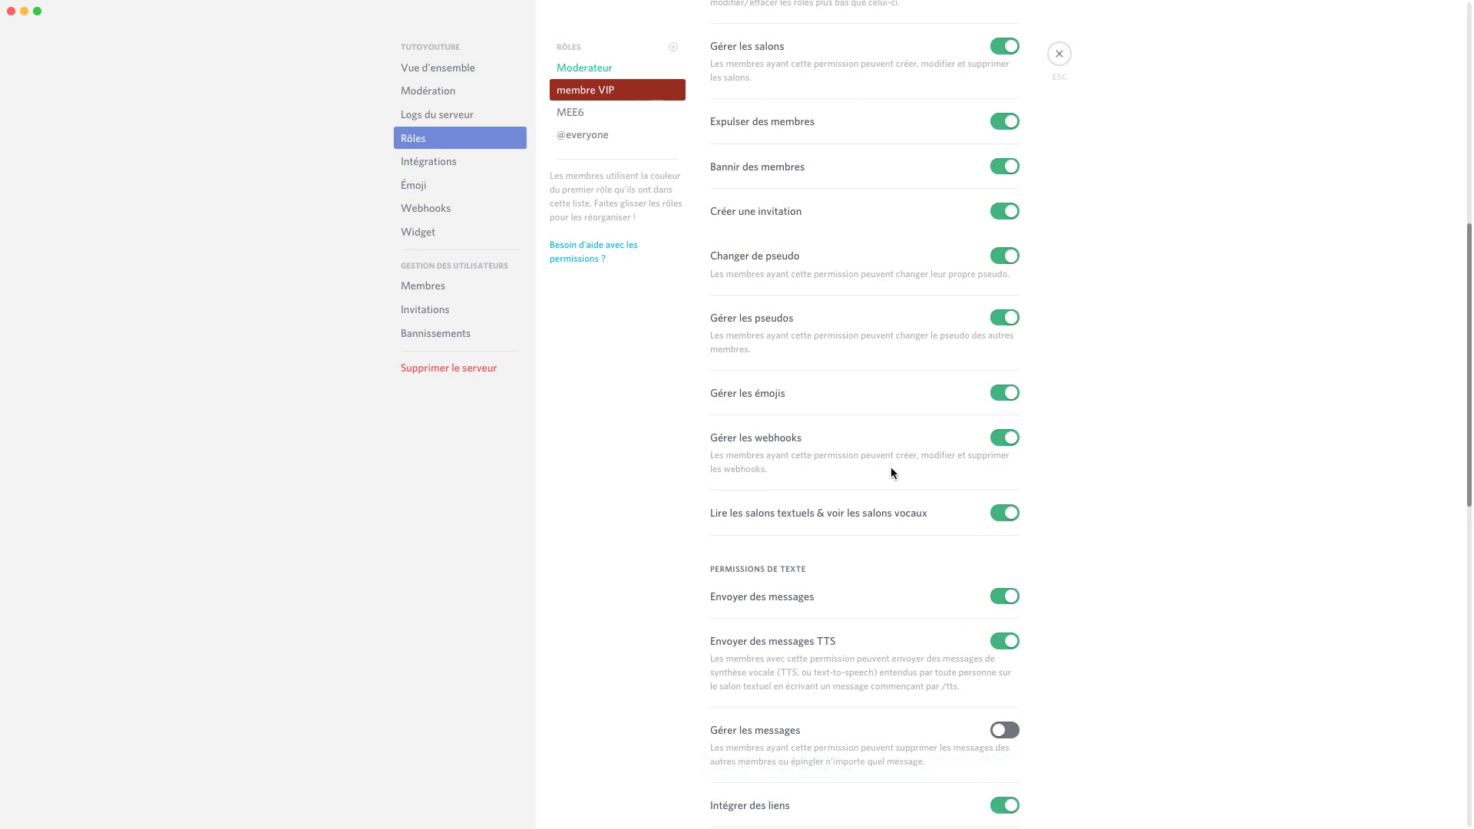
- Review the membre VIP role's text permissions, and send a "tts salut" test message in the accueil channel
scroll(980, 642, "down", 2)
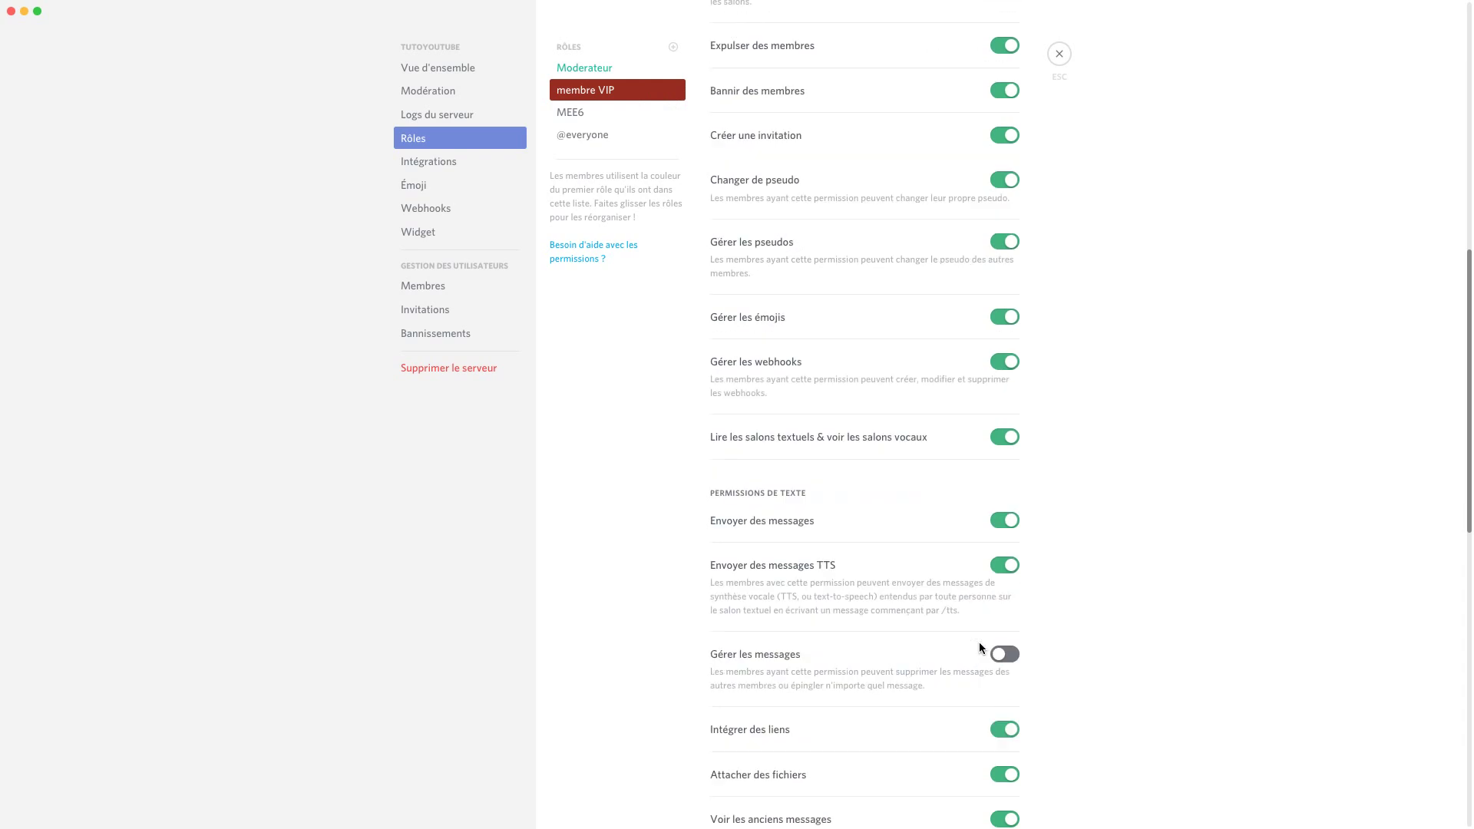
scroll(1001, 617, "down", 2)
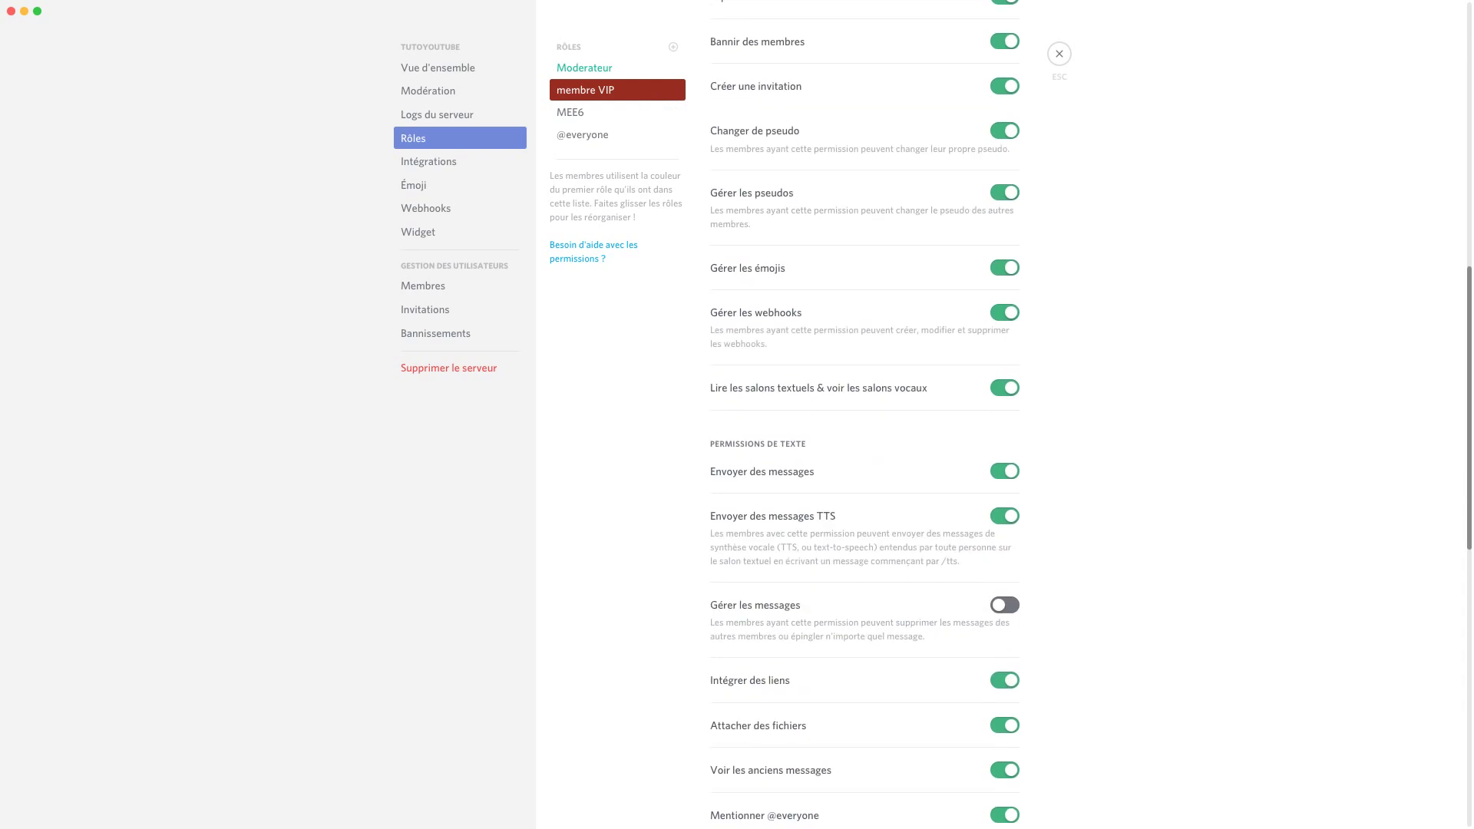
mouse_move(1021, 810)
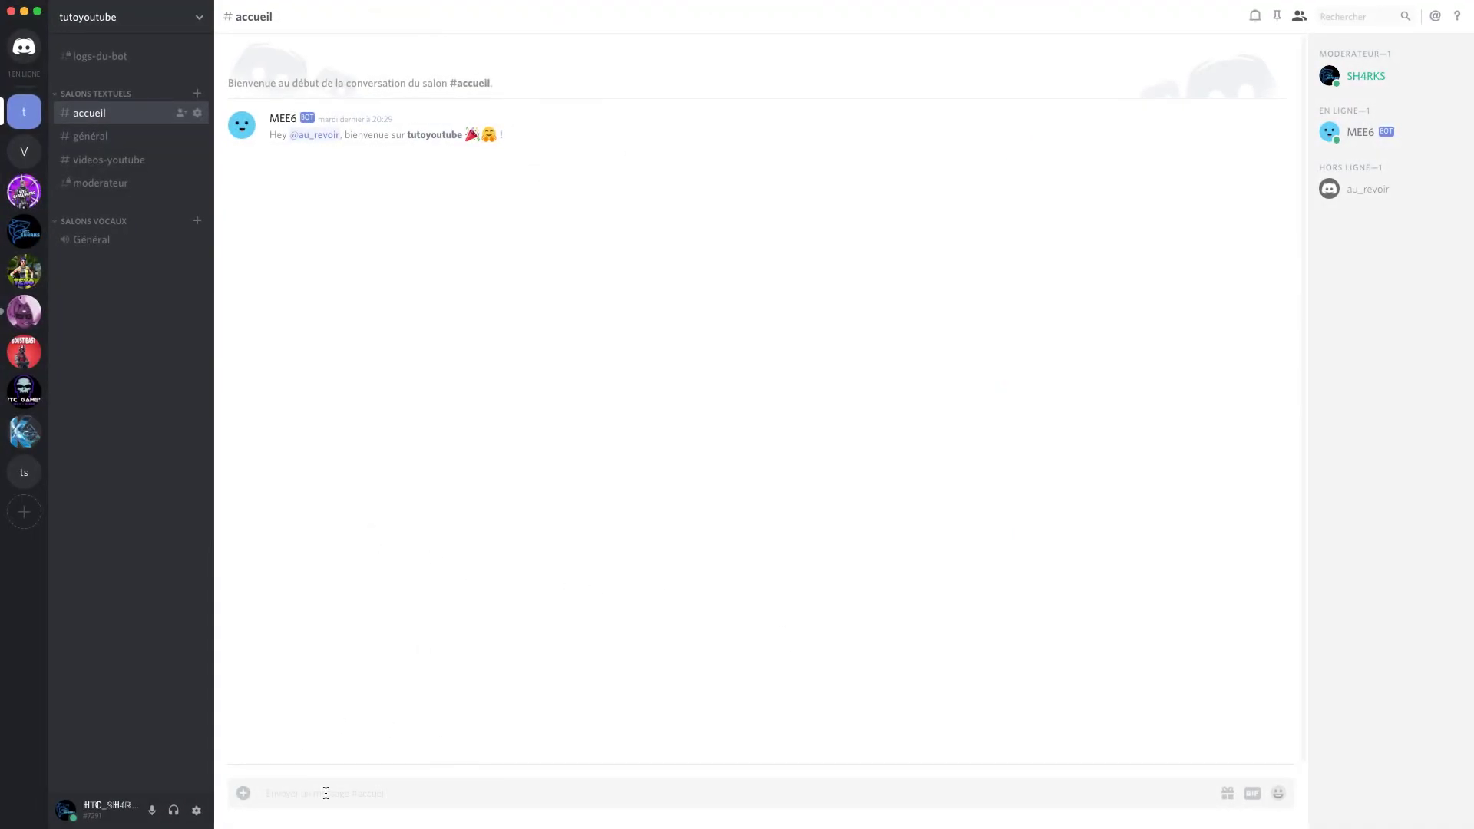
left_click(329, 798)
key("Return")
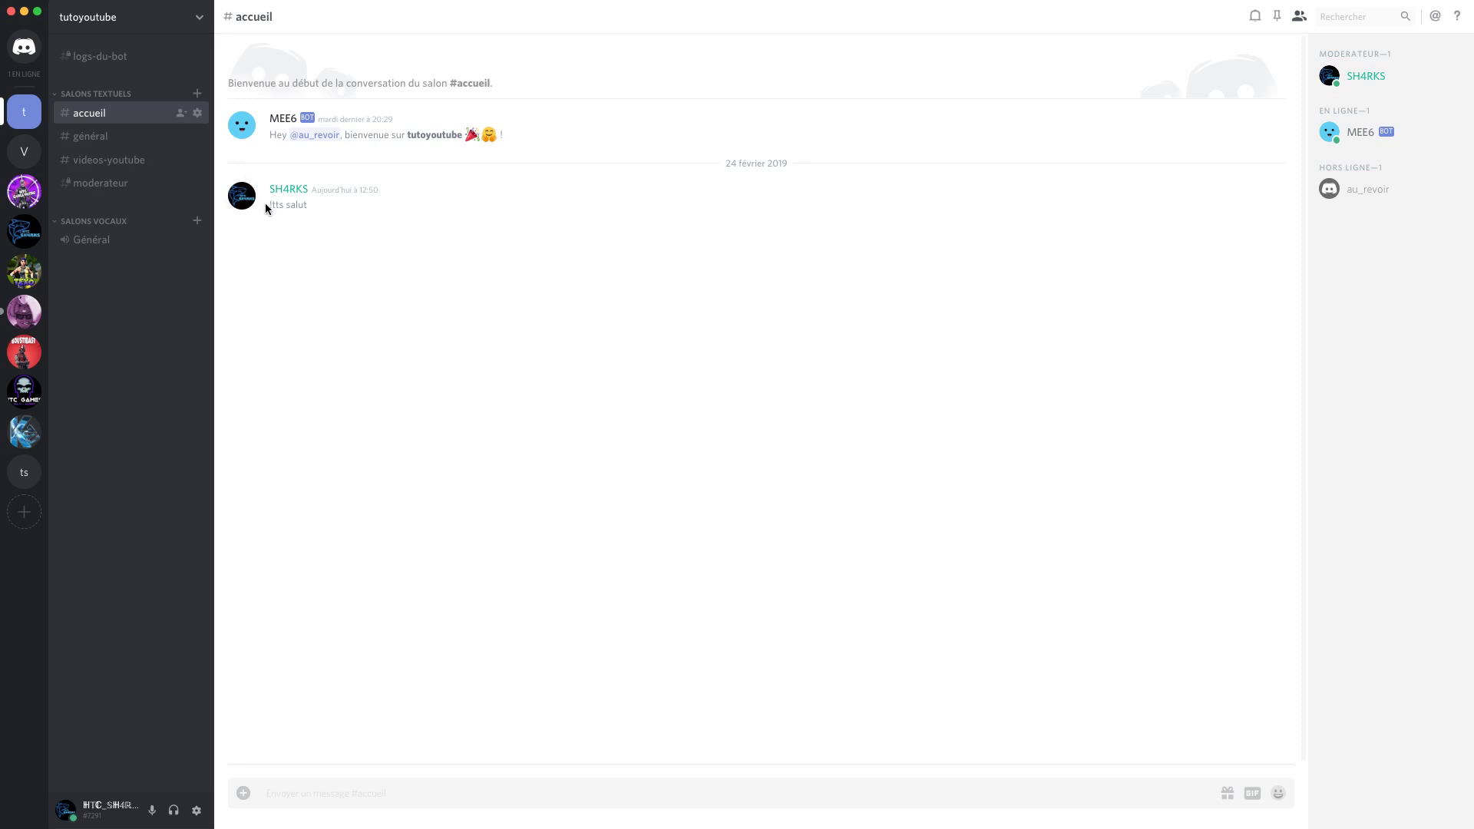
- Delete the "tts salut" test message from the accueil channel
left_click(321, 205)
left_click(1283, 247)
key("Return")
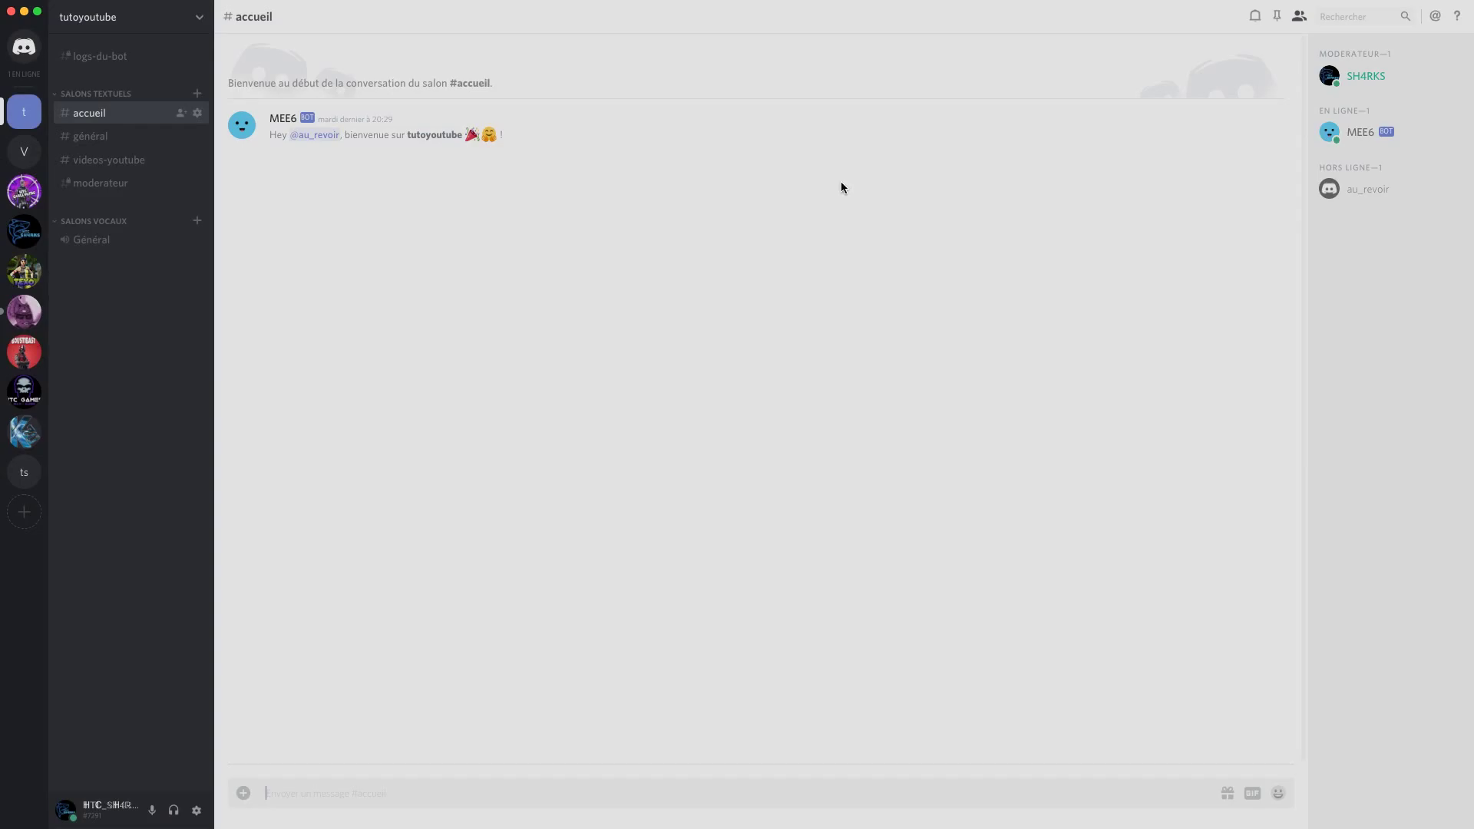
- Turn on Gérer les messages for the membre VIP role in the server settings and save the changes
mouse_move(198, 27)
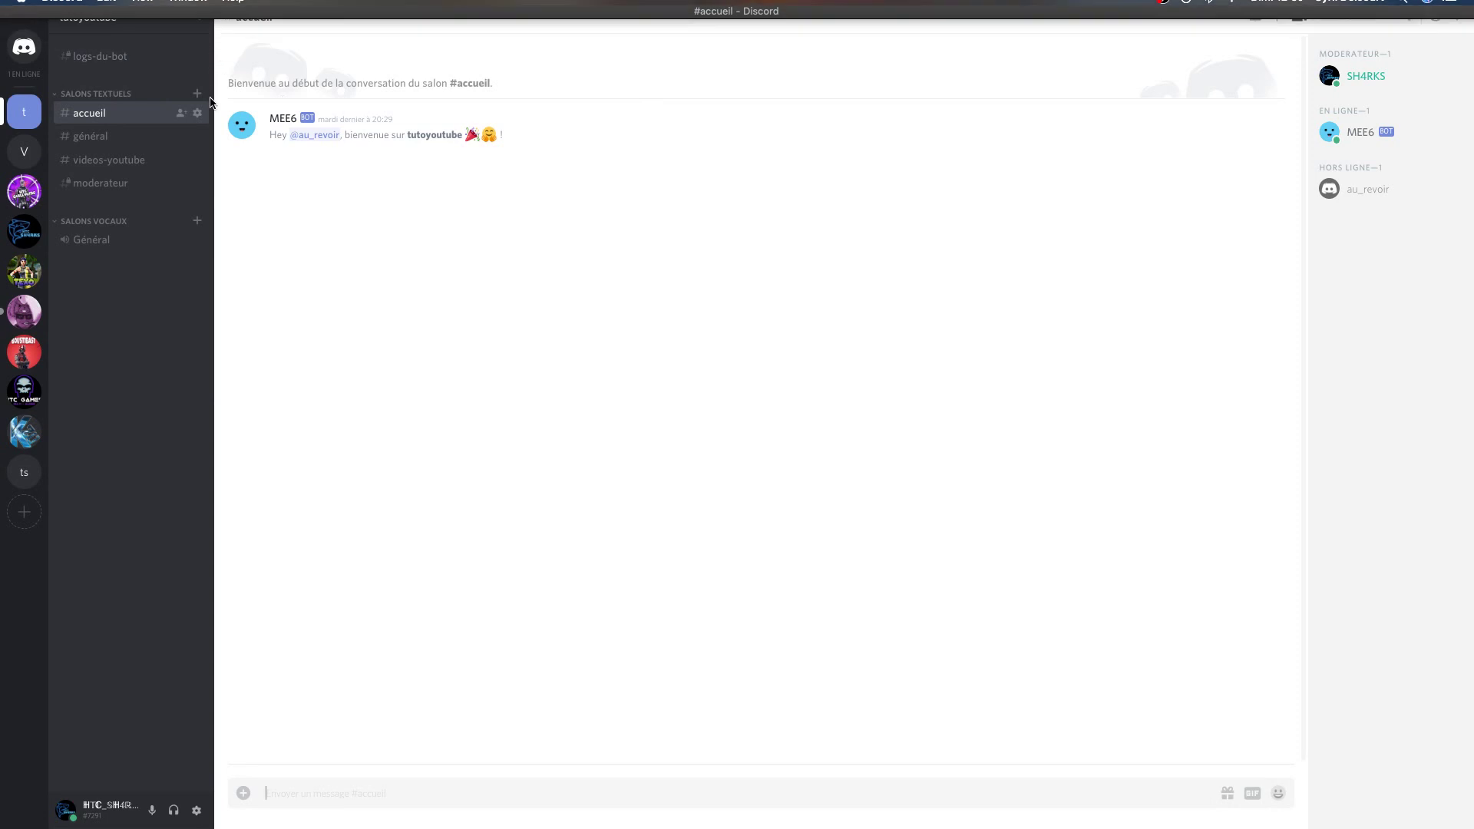
left_click(198, 17)
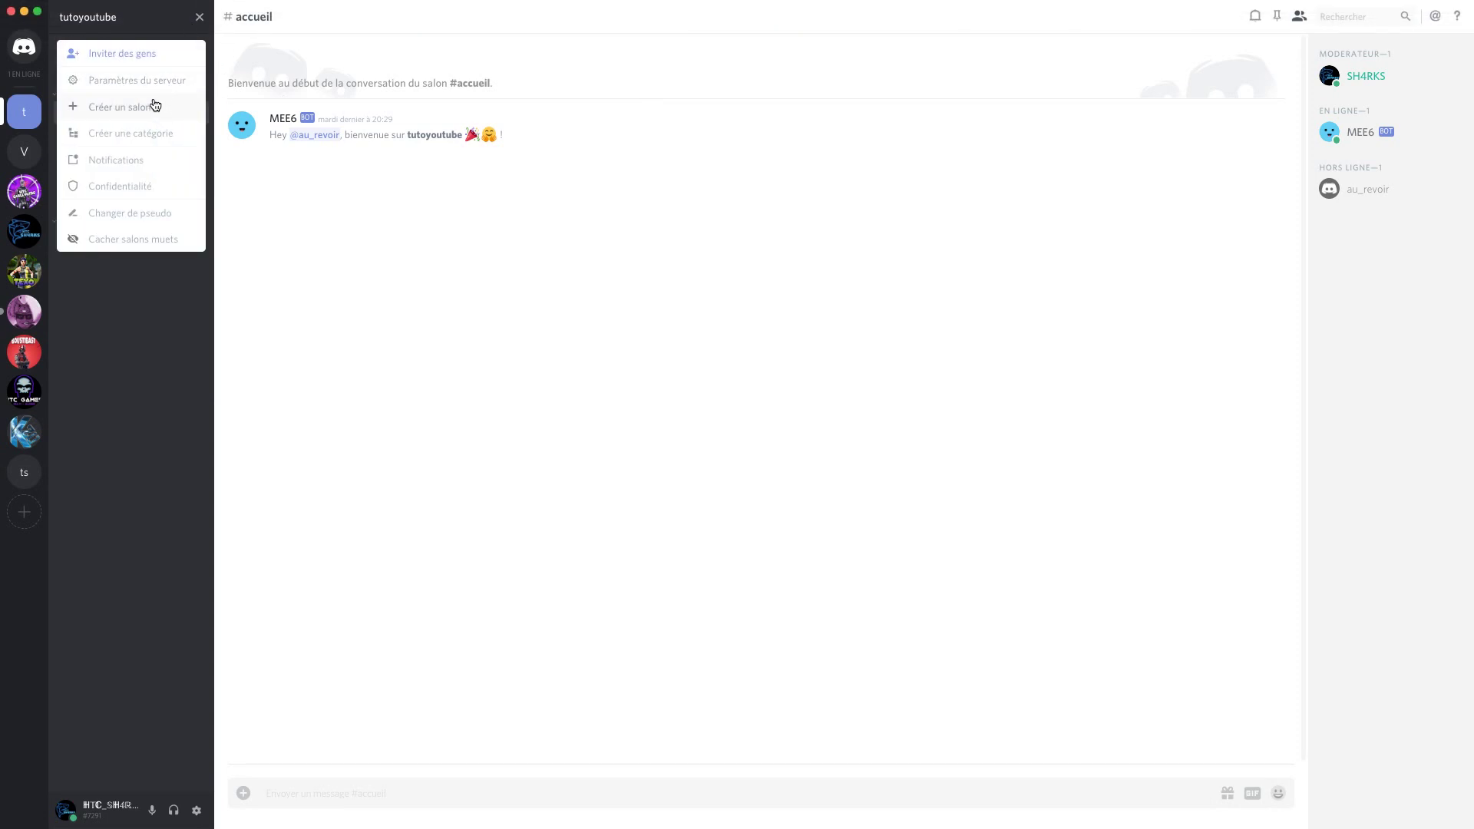
left_click(157, 83)
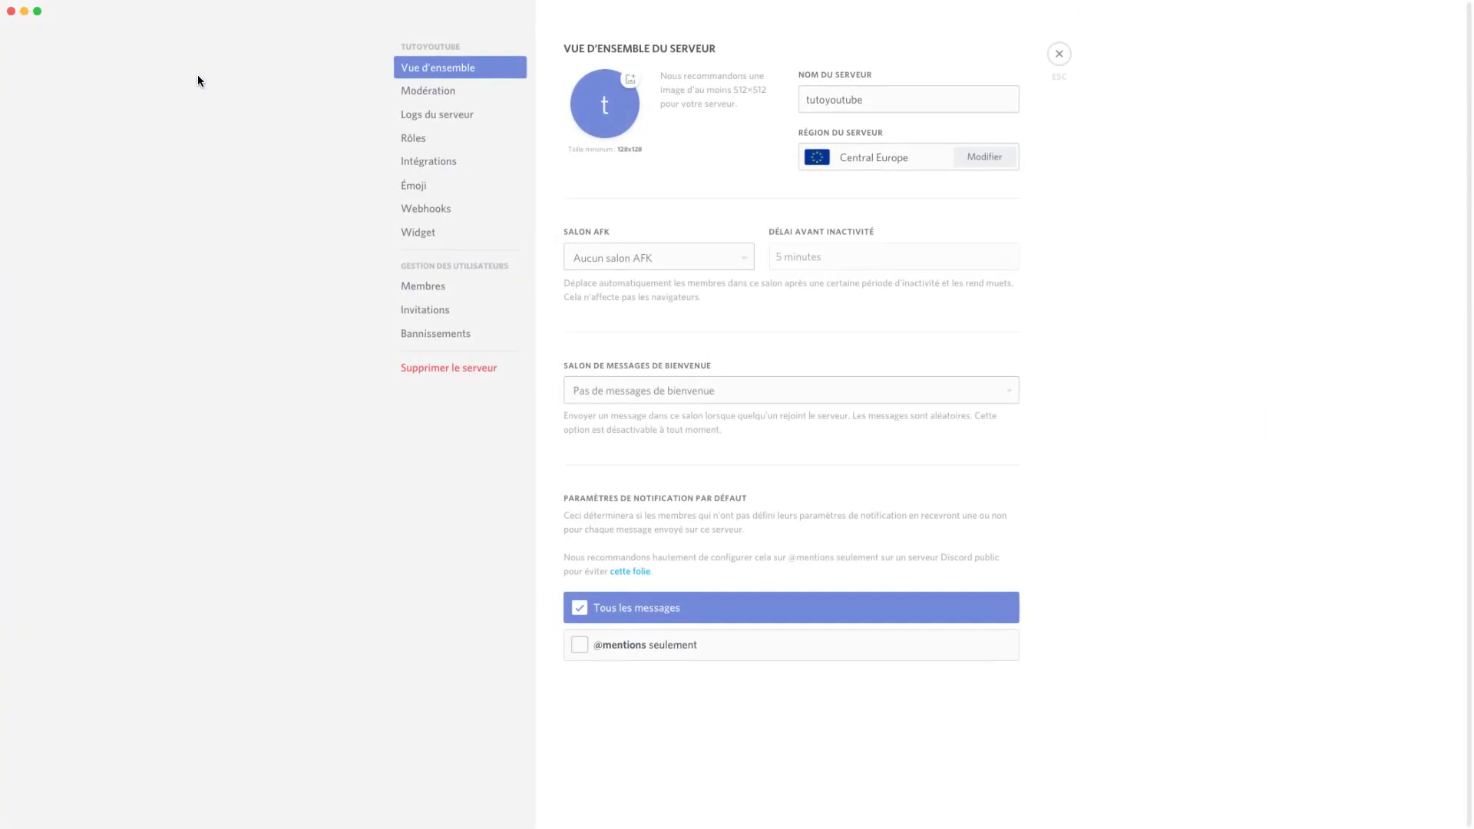
left_click(470, 138)
scroll(730, 270, "down", 4)
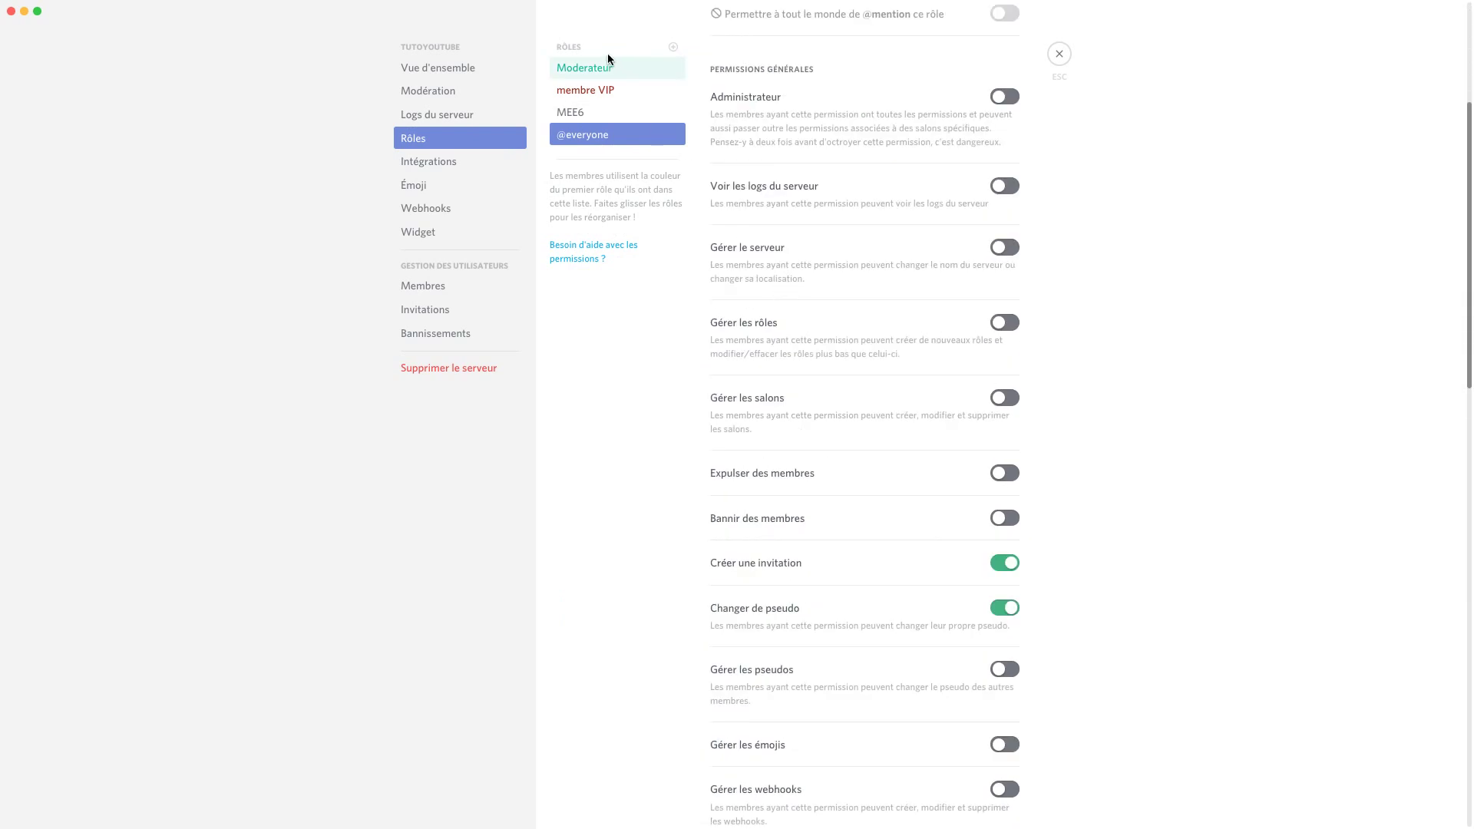
left_click(602, 91)
scroll(865, 253, "down", 10)
scroll(877, 274, "up", 2)
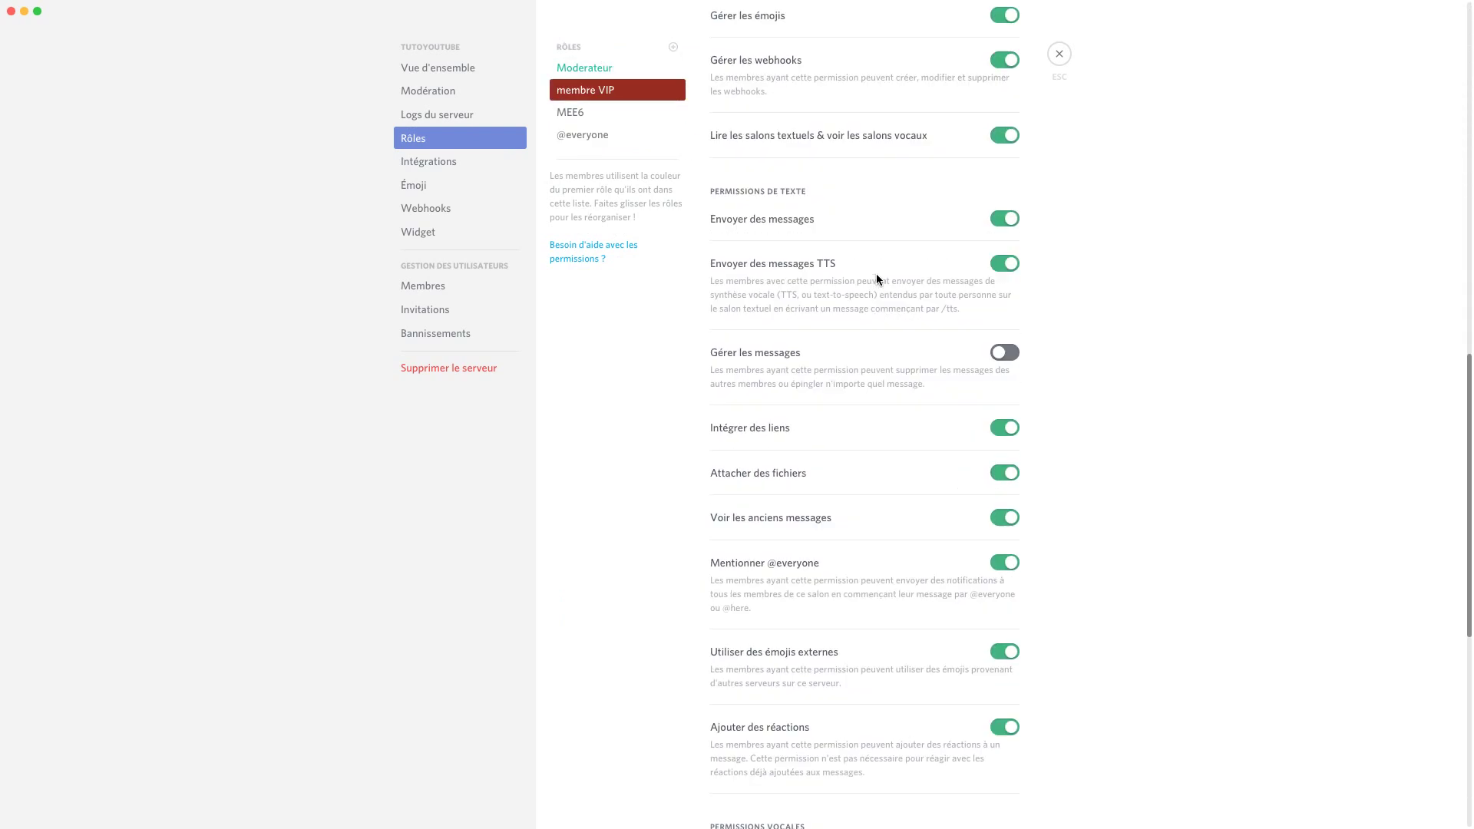
left_click(1006, 354)
left_click(993, 798)
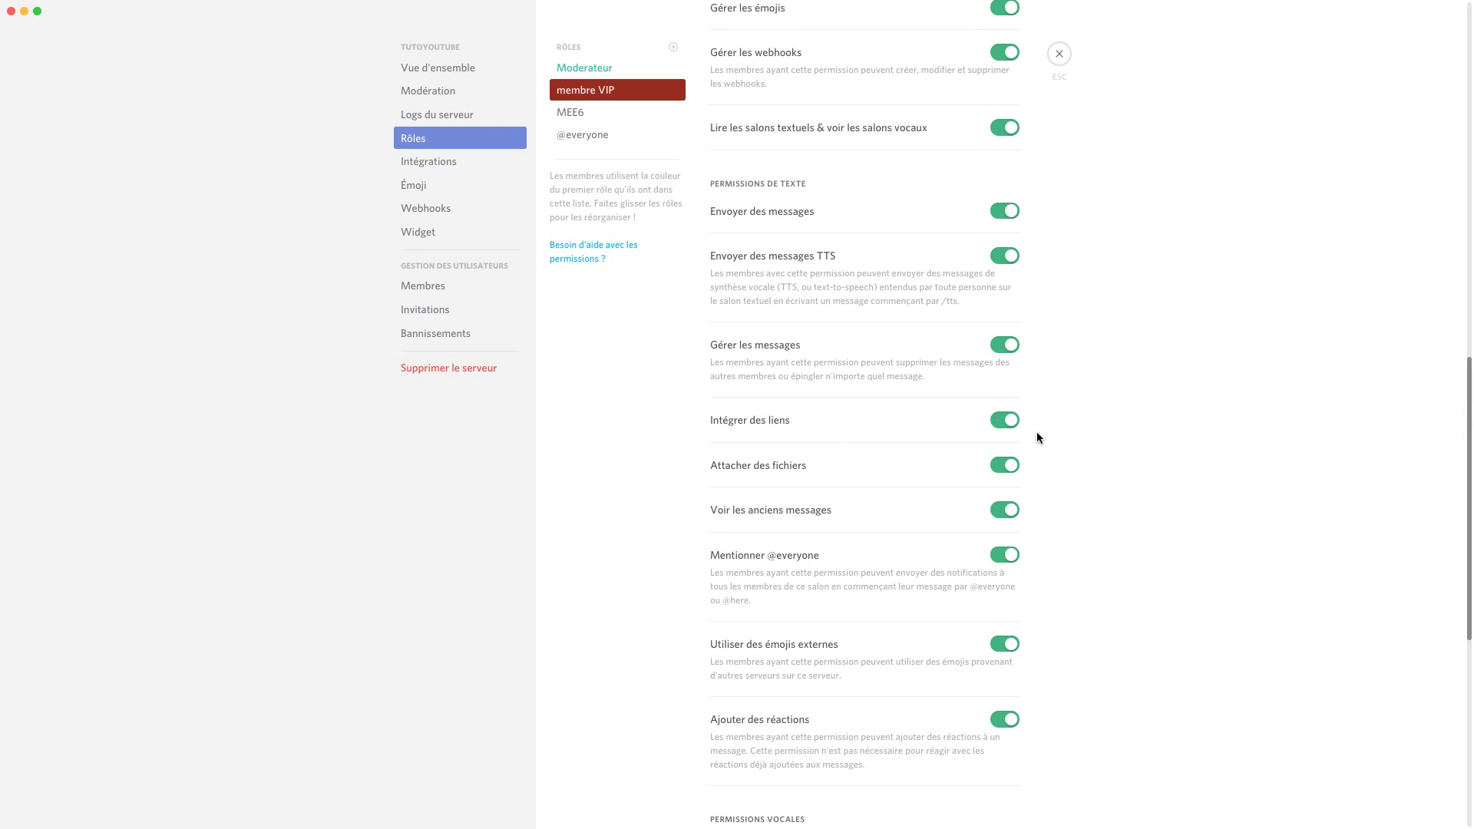
scroll(1021, 426, "down", 1)
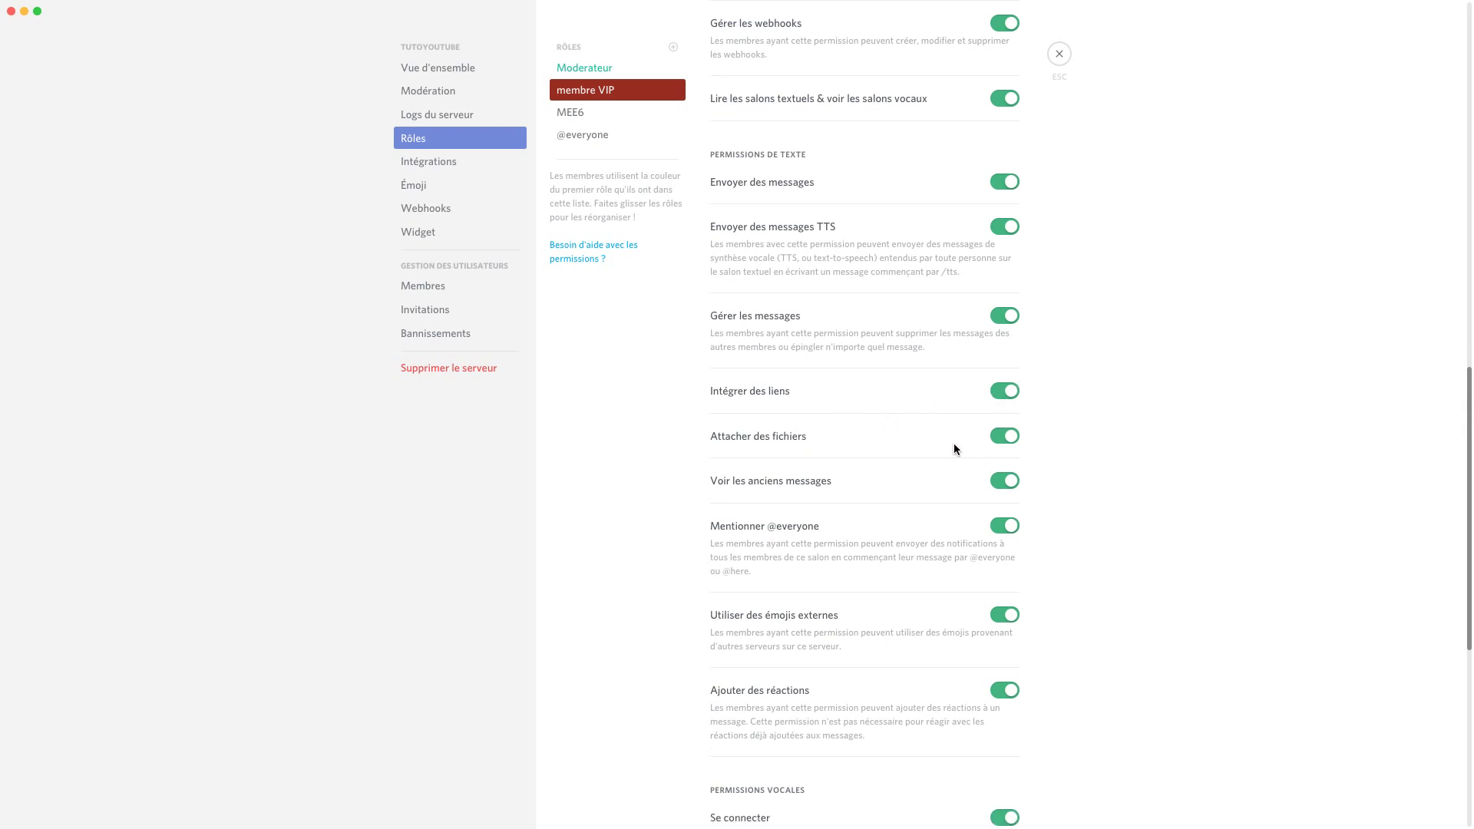
scroll(790, 435, "down", 1)
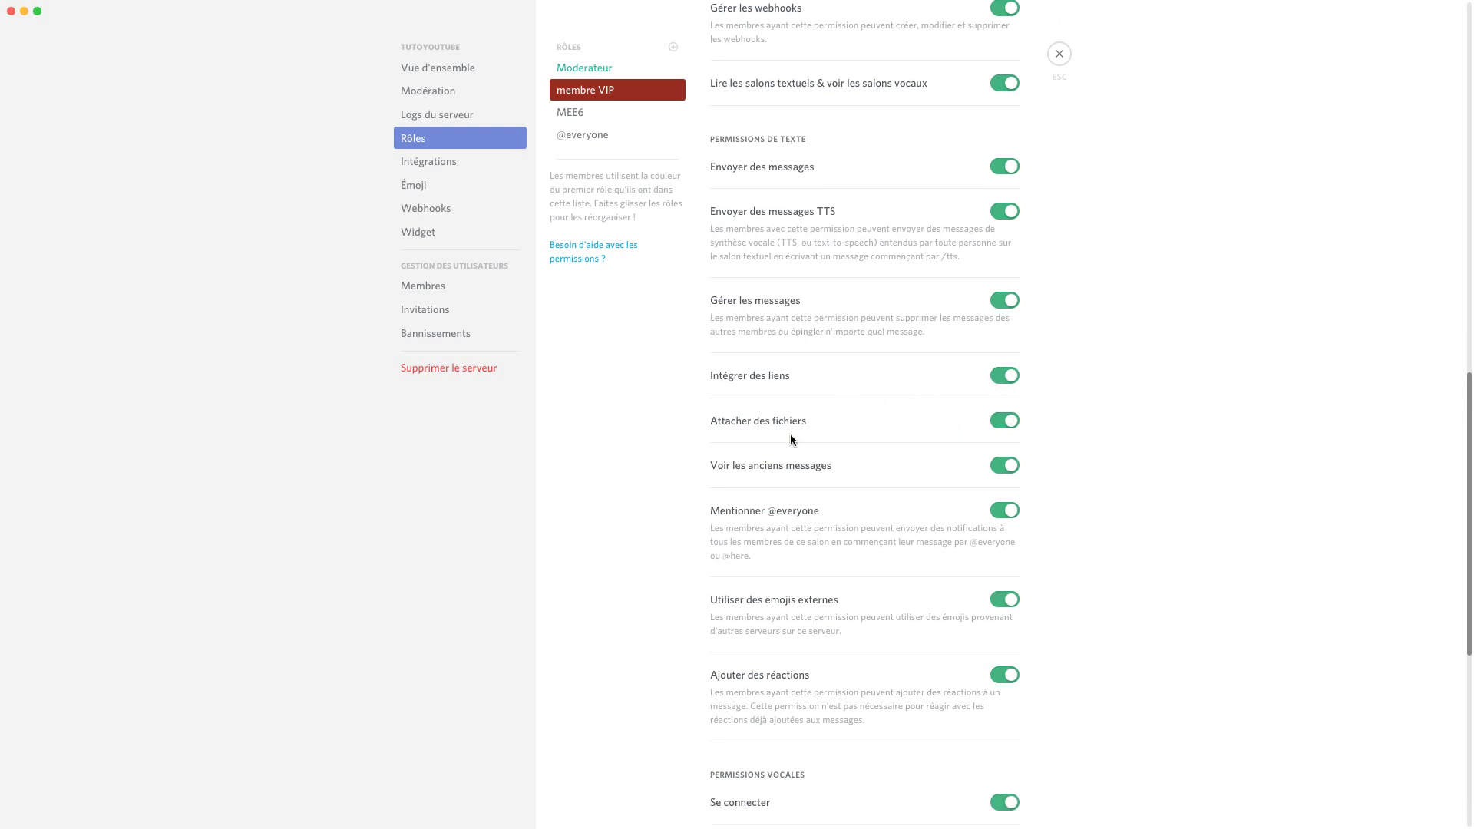
scroll(790, 435, "down", 1)
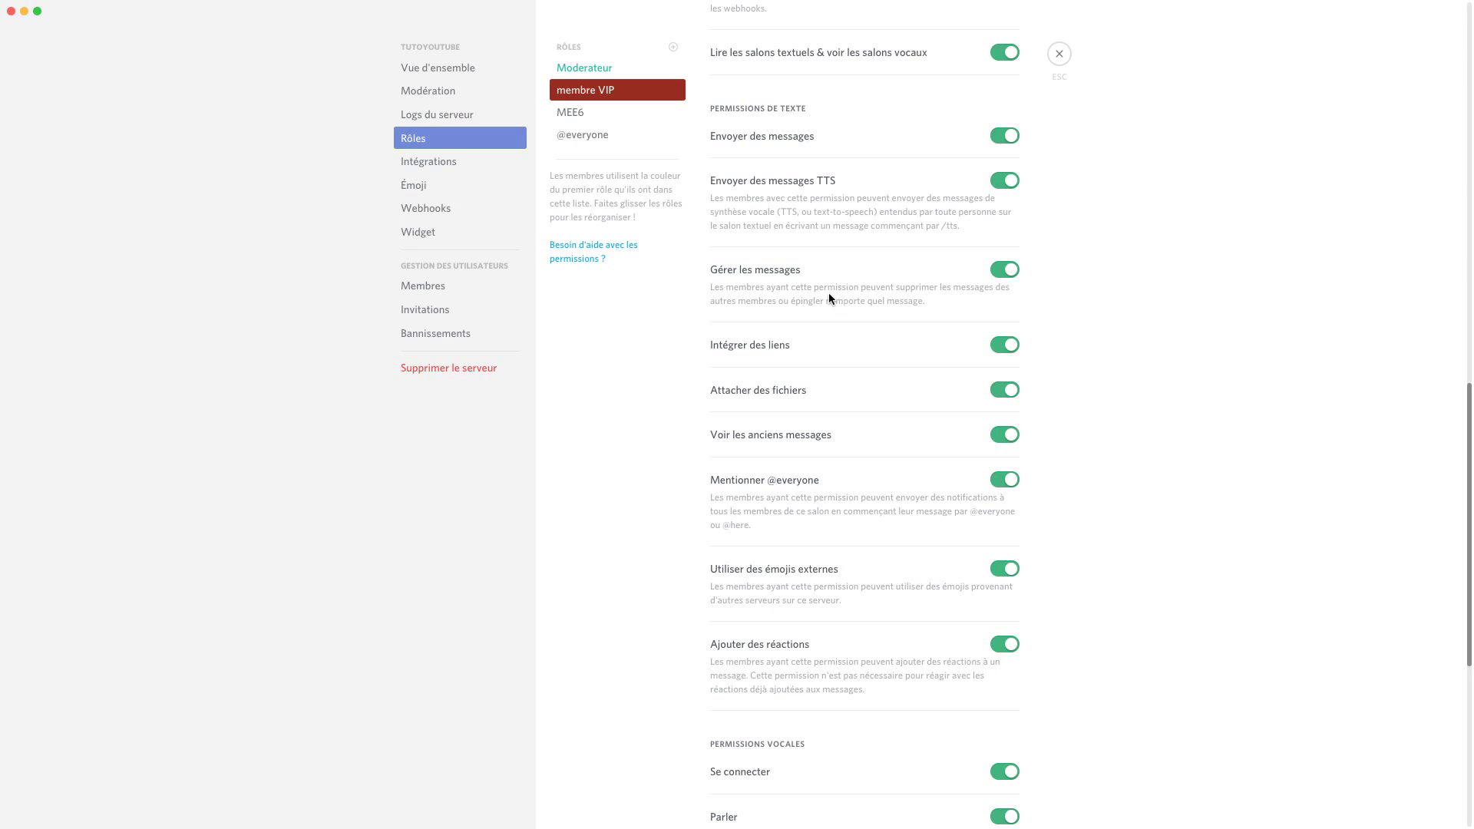
scroll(868, 409, "down", 1)
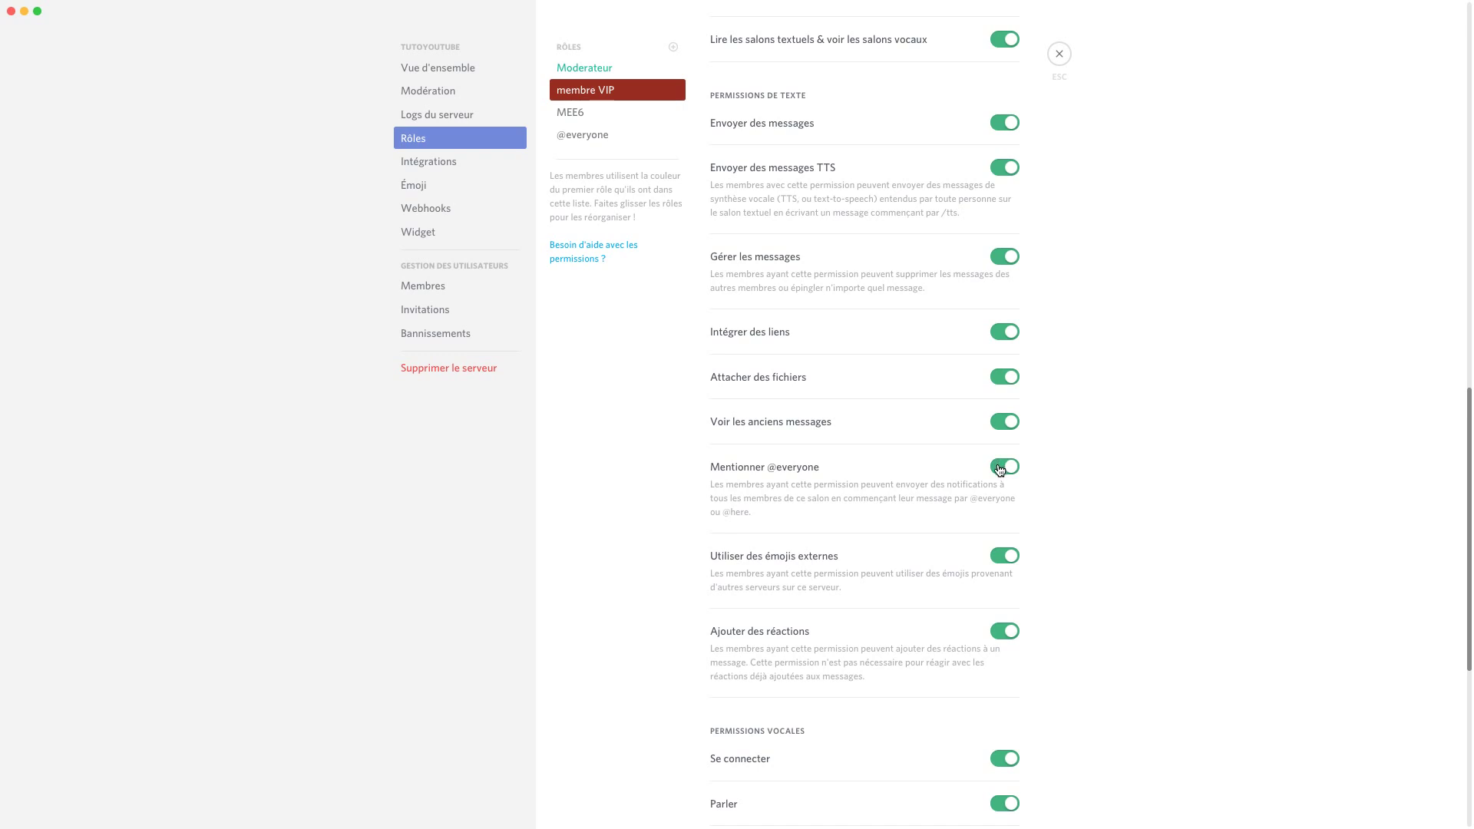
left_click(787, 469)
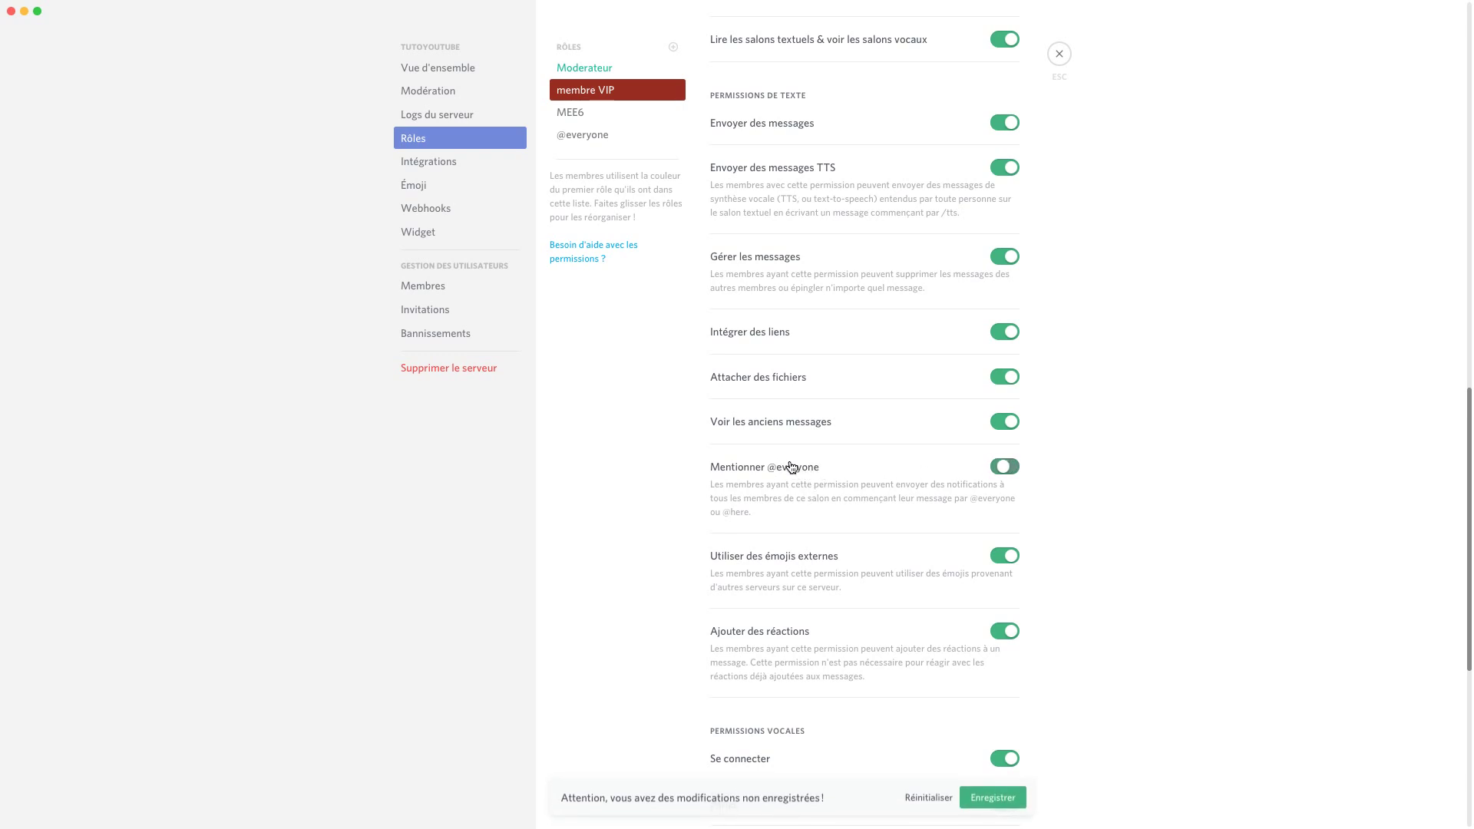
left_click(1003, 468)
scroll(863, 636, "down", 3)
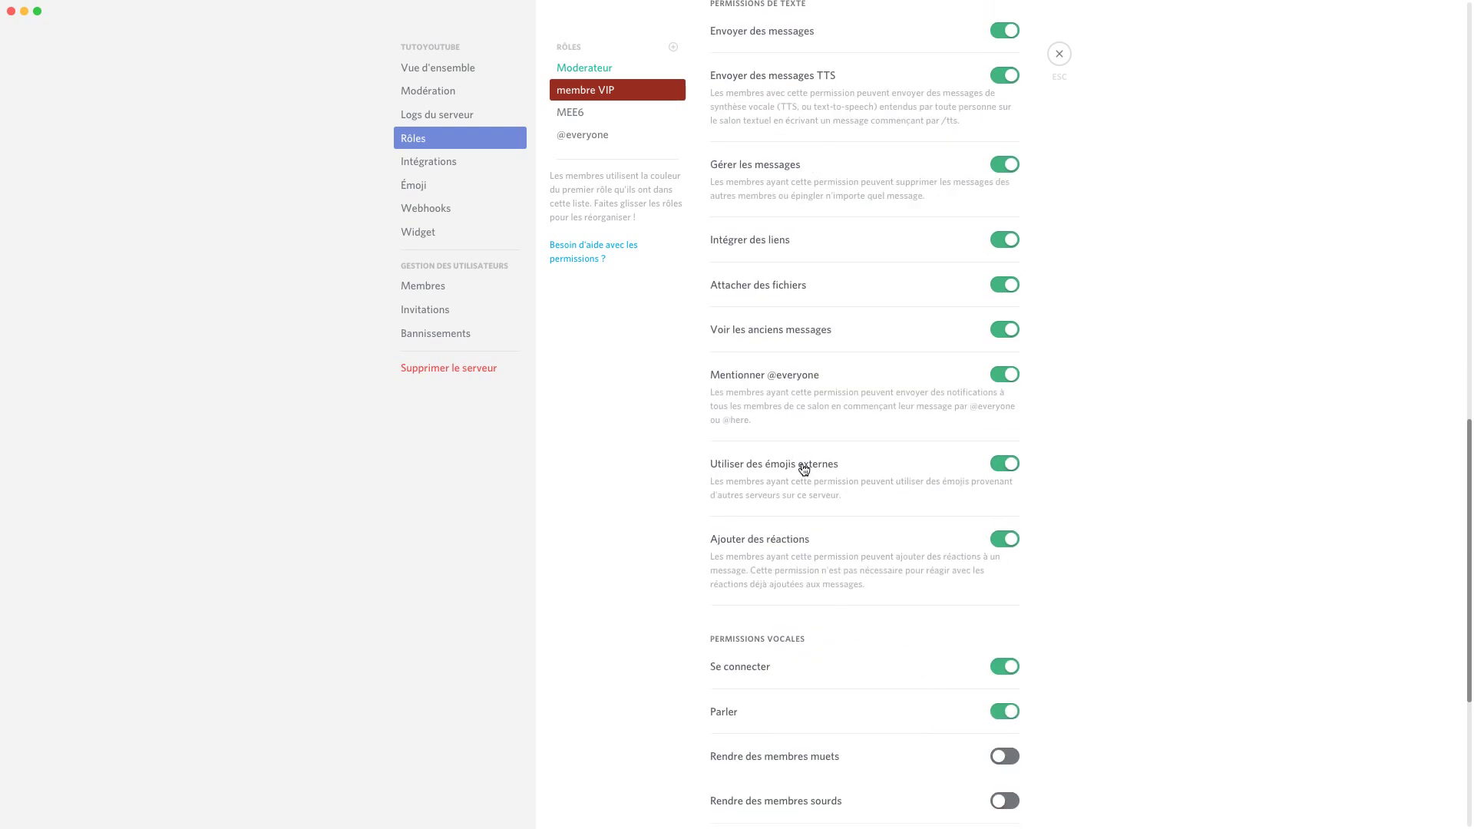
scroll(780, 510, "down", 1)
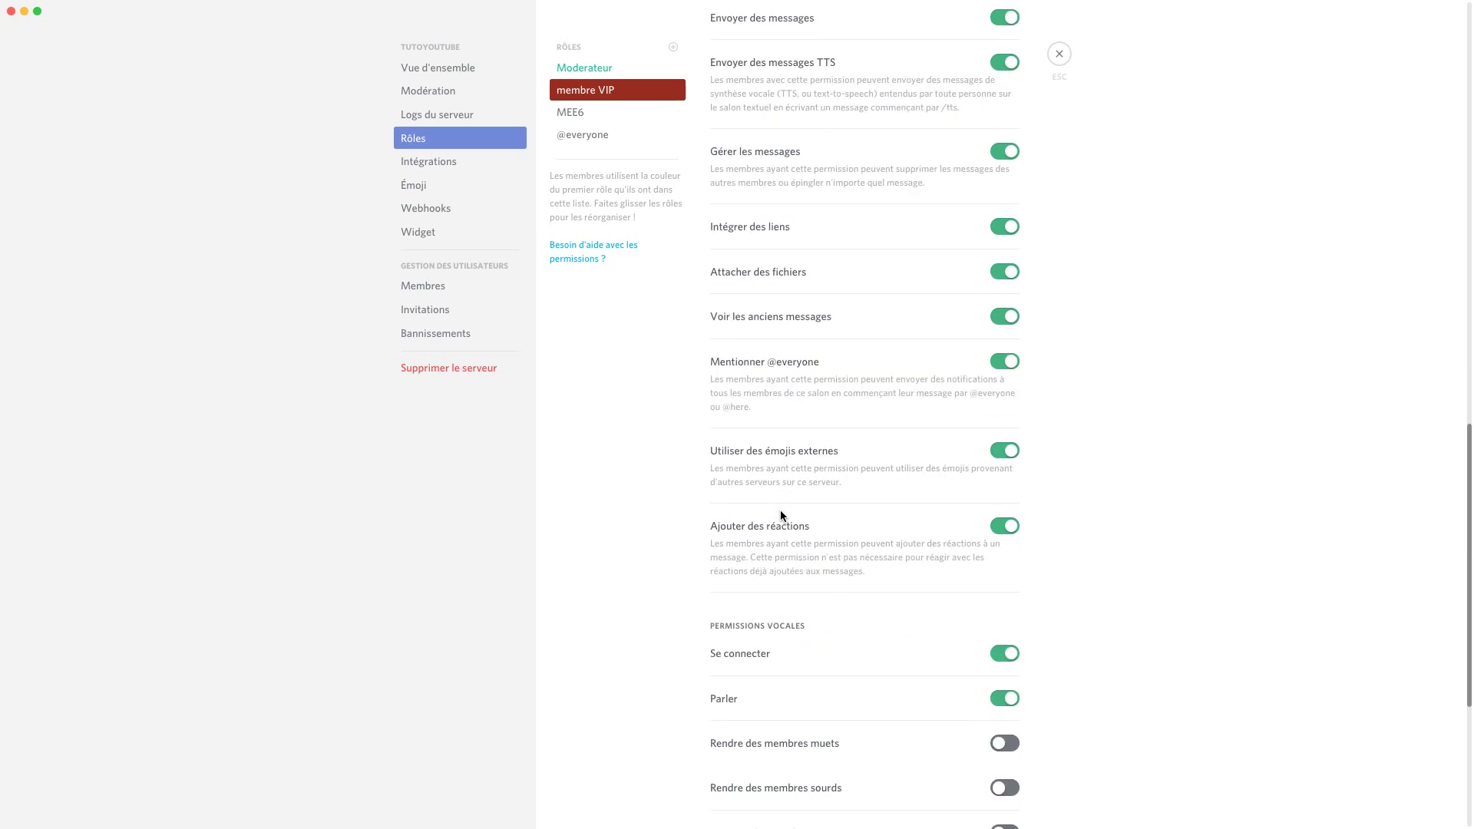
scroll(783, 515, "down", 3)
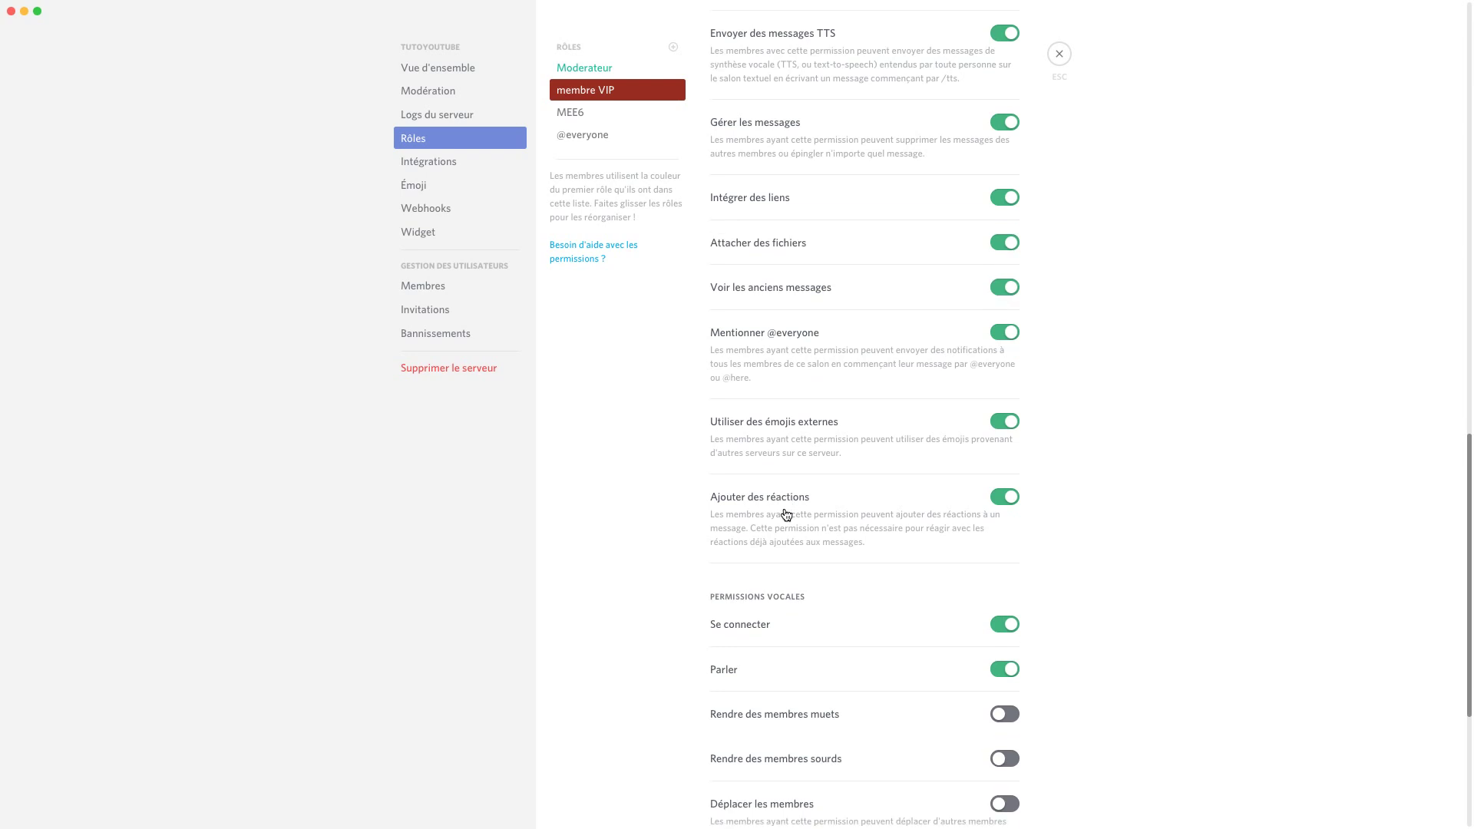
scroll(803, 498, "down", 1)
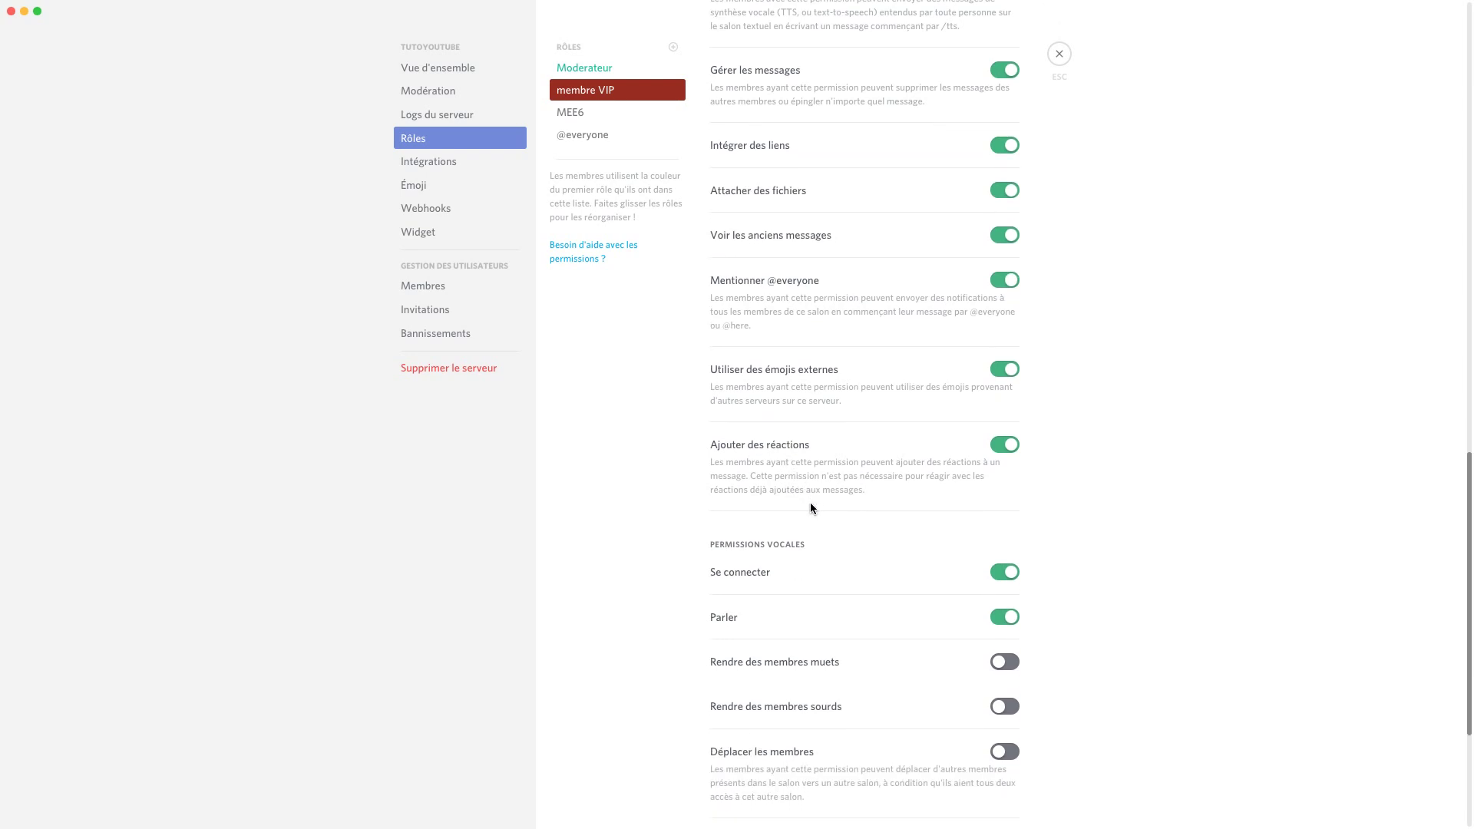
- Show the reaction emoji choices for MEE6's welcome message in the accueil channel, and close them without reacting
key("Escape")
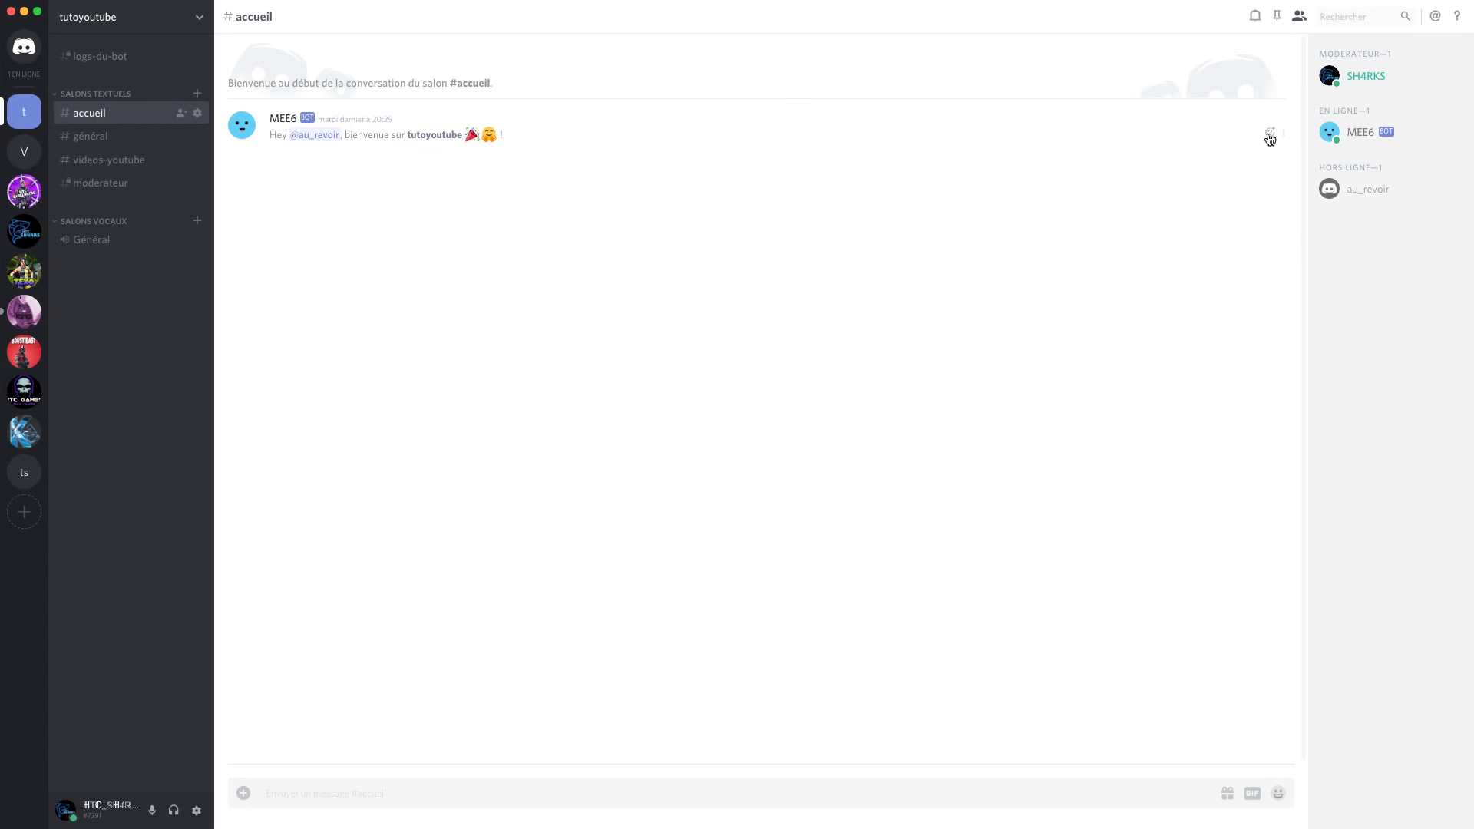
left_click(1271, 133)
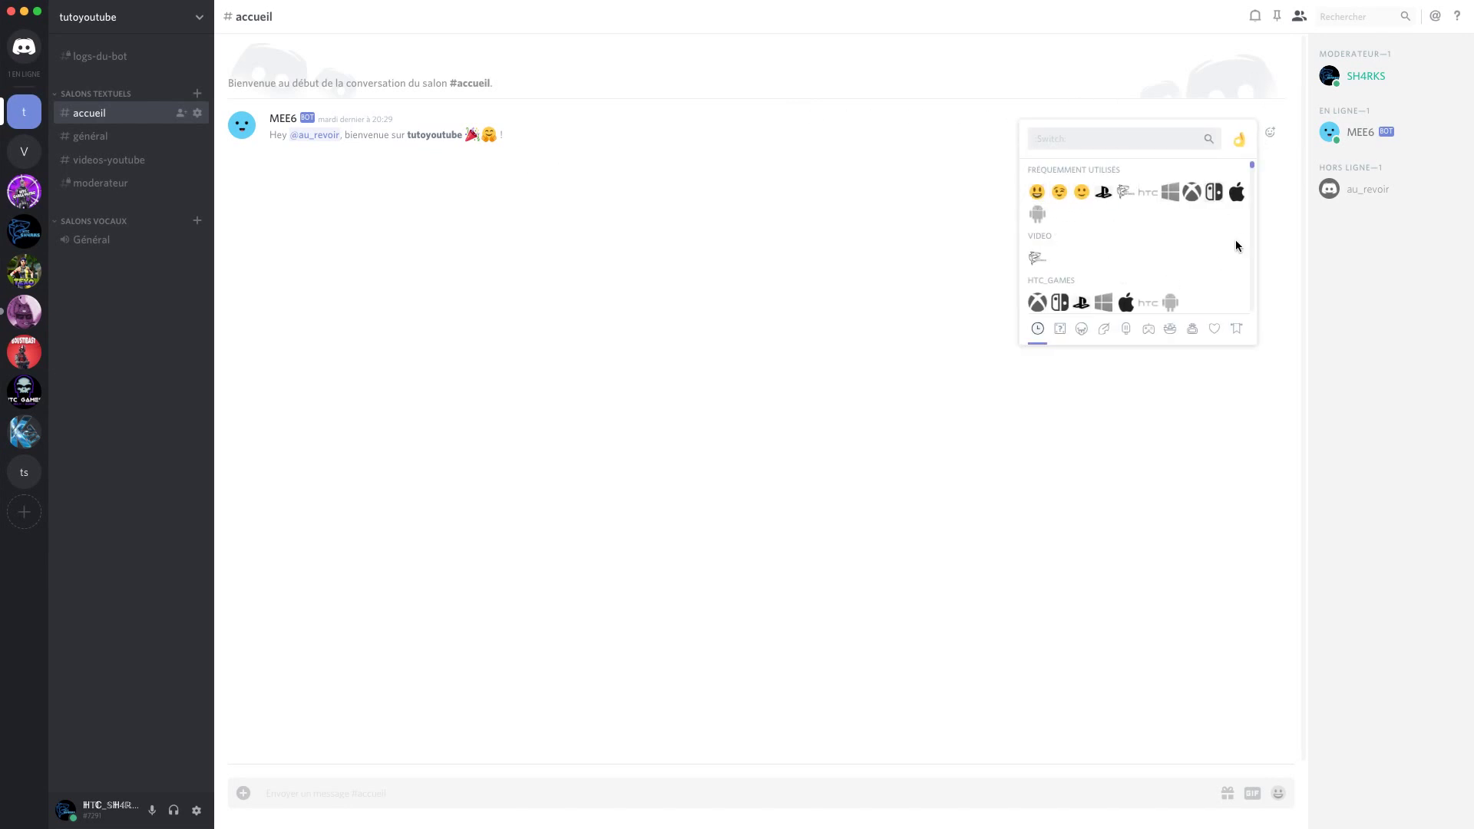
left_click(605, 333)
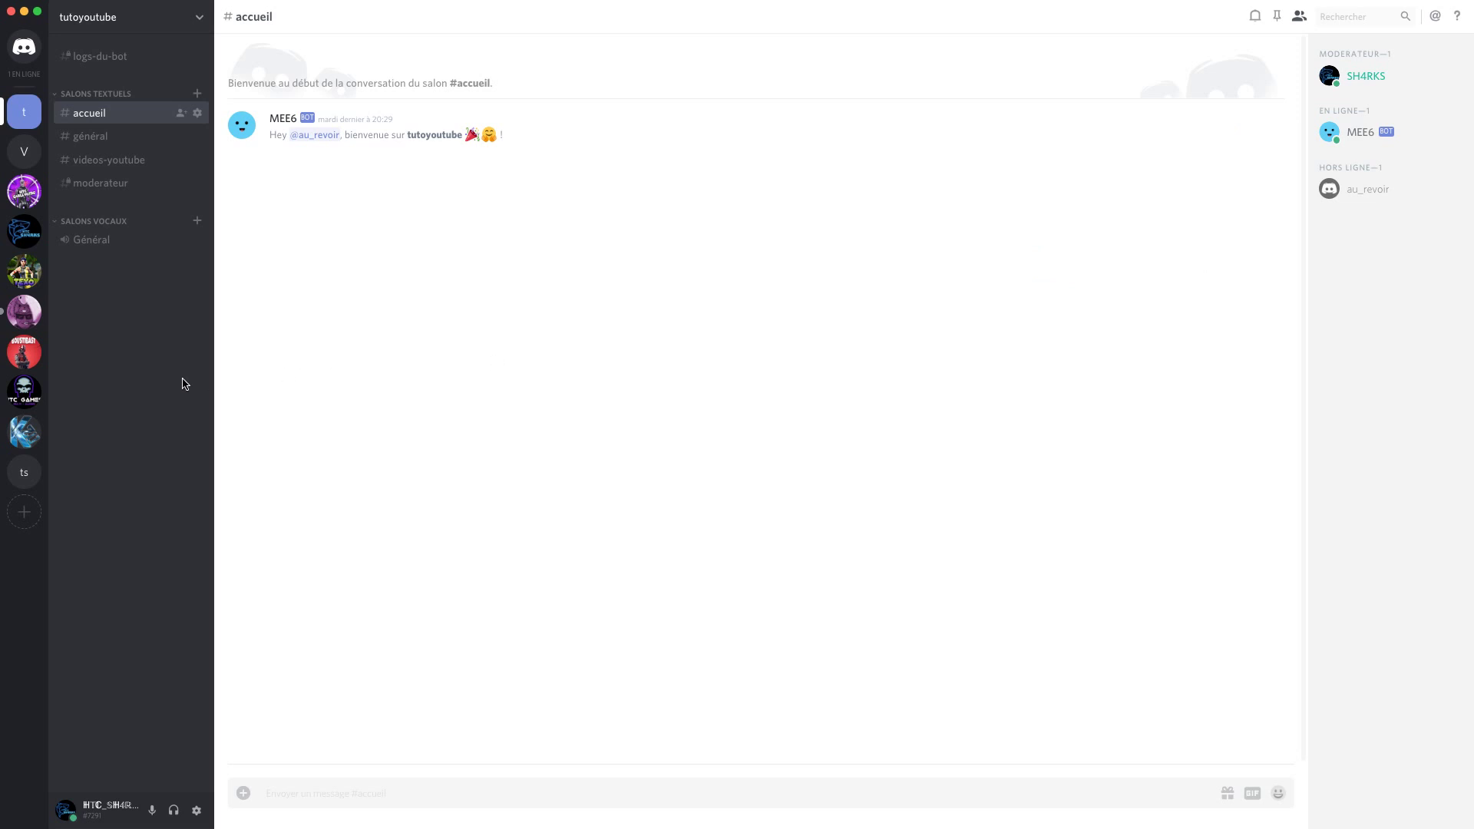
- Open the membre VIP role in the server settings and go to its Permissions vocales section
left_click(204, 20)
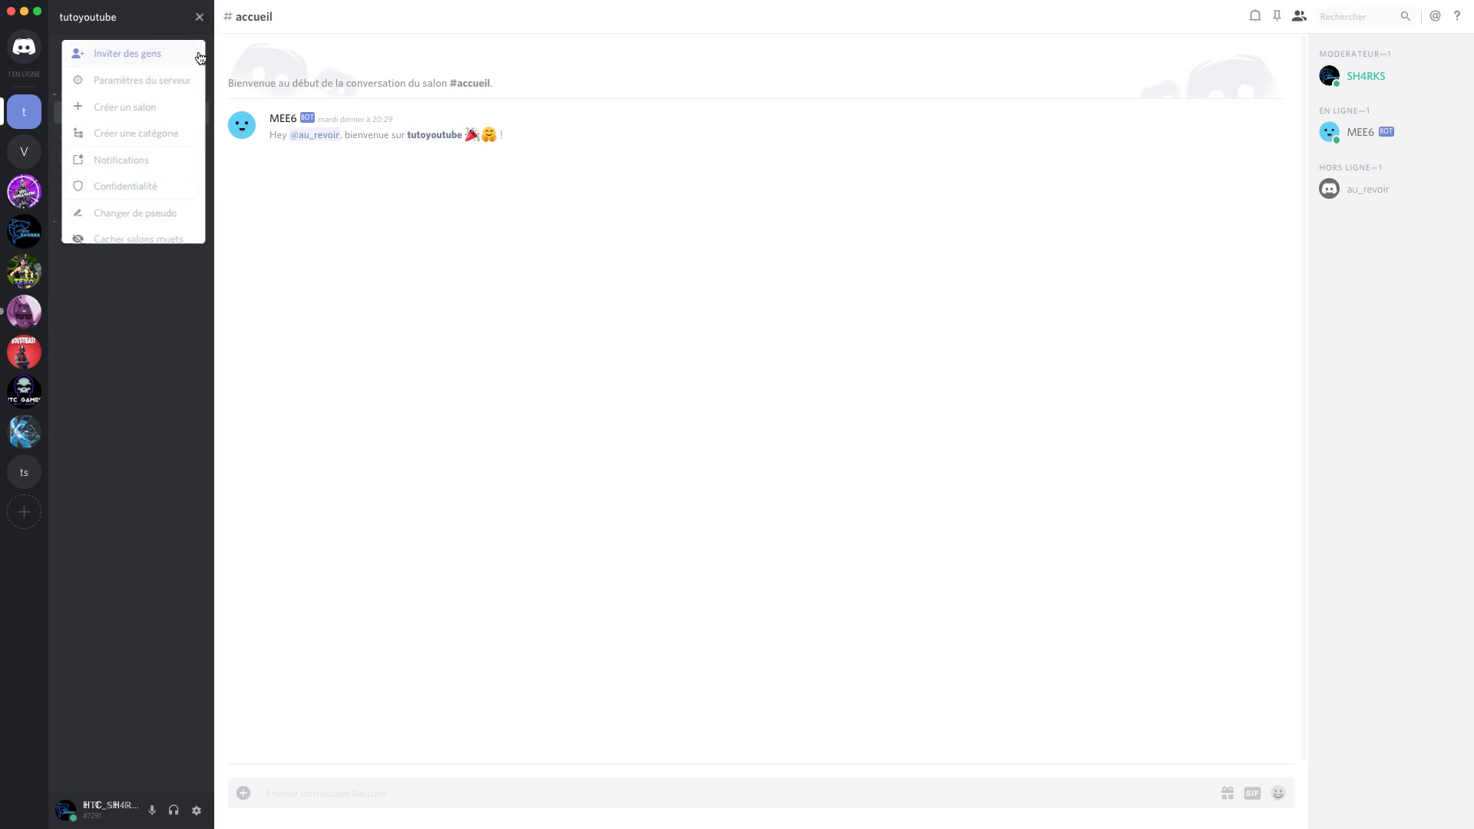
left_click(115, 79)
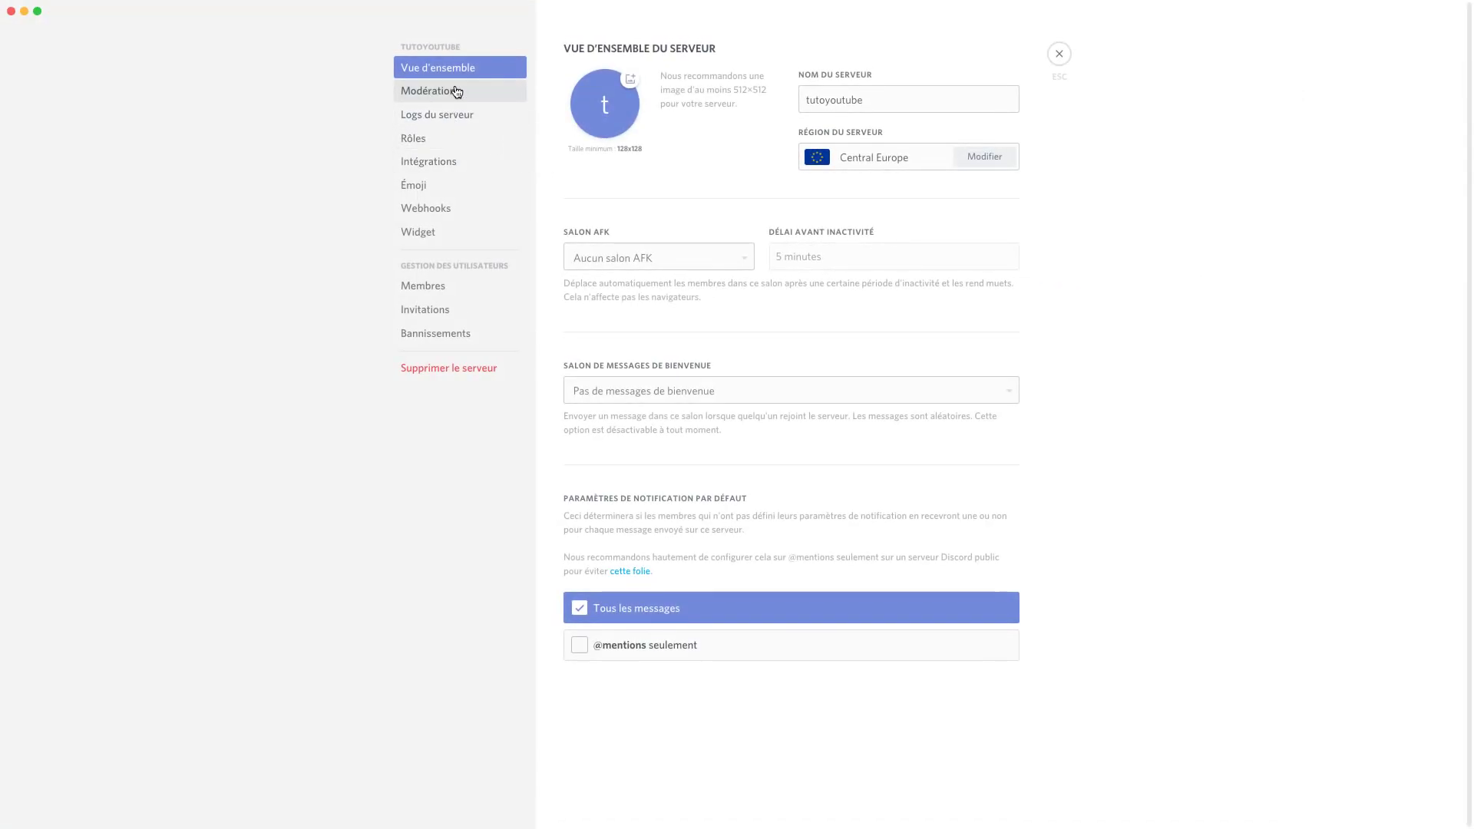
left_click(453, 138)
left_click(621, 105)
scroll(935, 529, "down", 15)
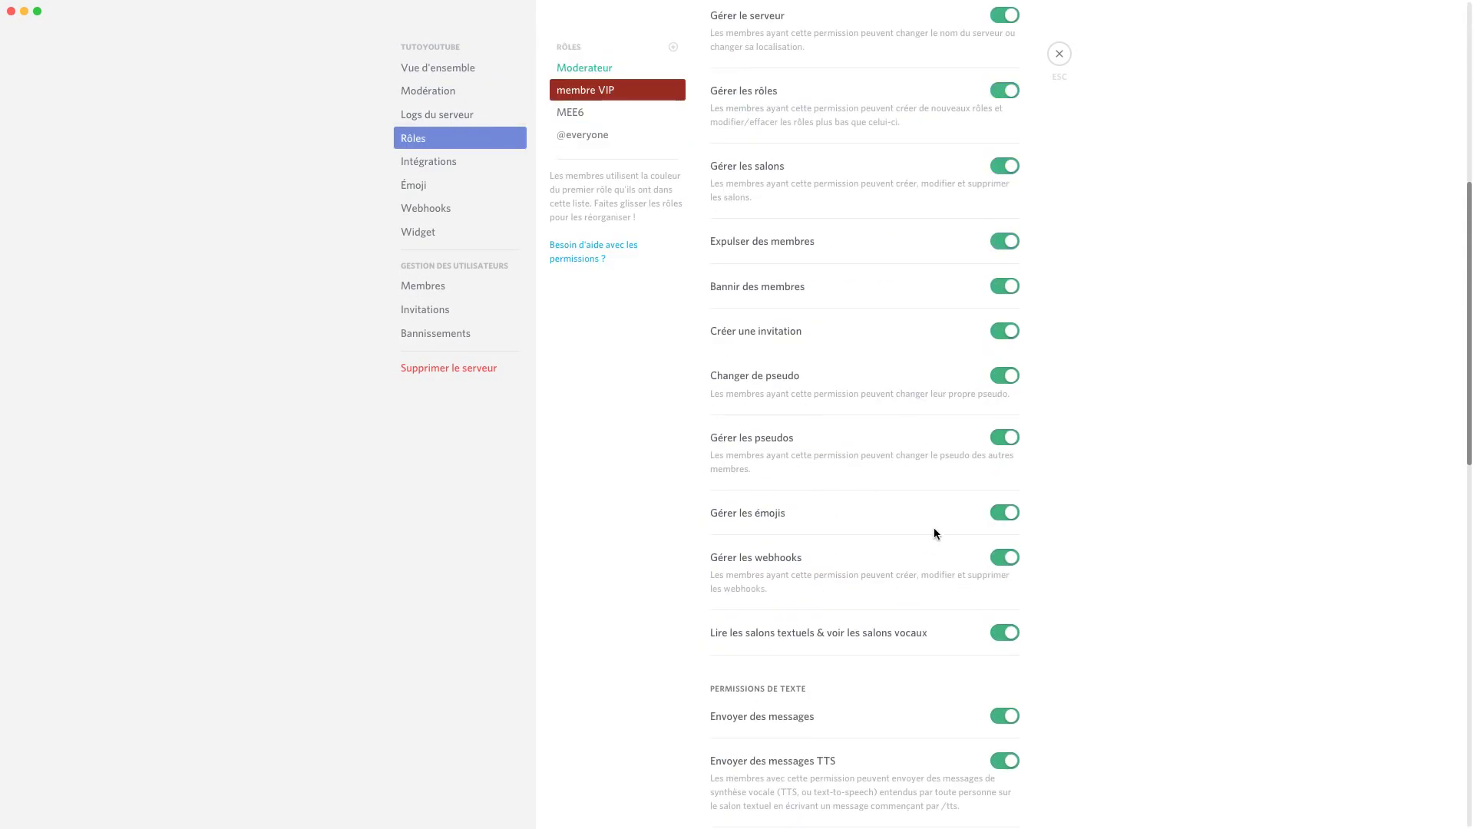
scroll(940, 534, "down", 4)
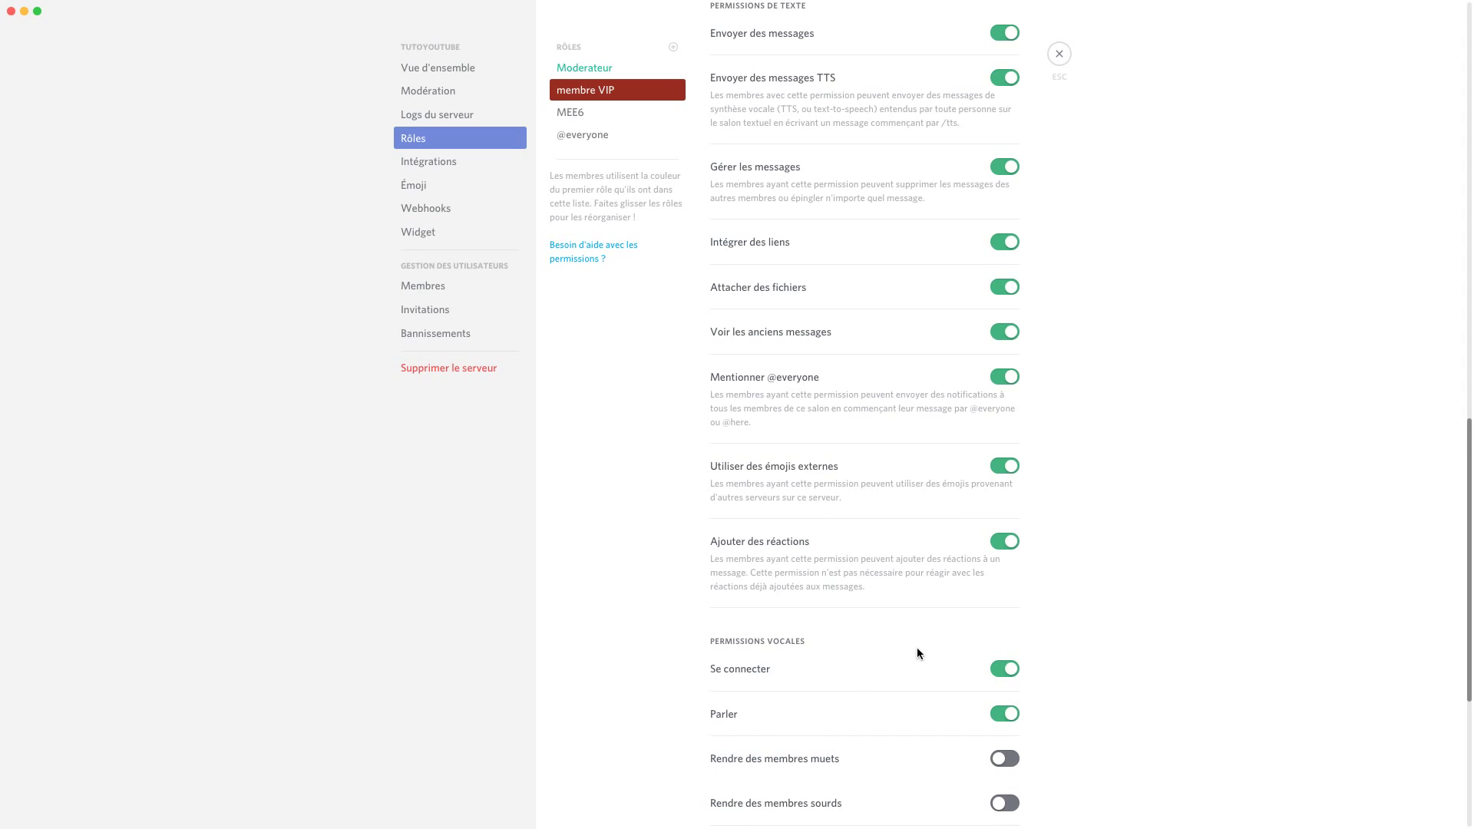
- Switch the Se connecter and Parler voice permissions off and back on for the membre VIP role
left_click(1001, 671)
left_click(1001, 671)
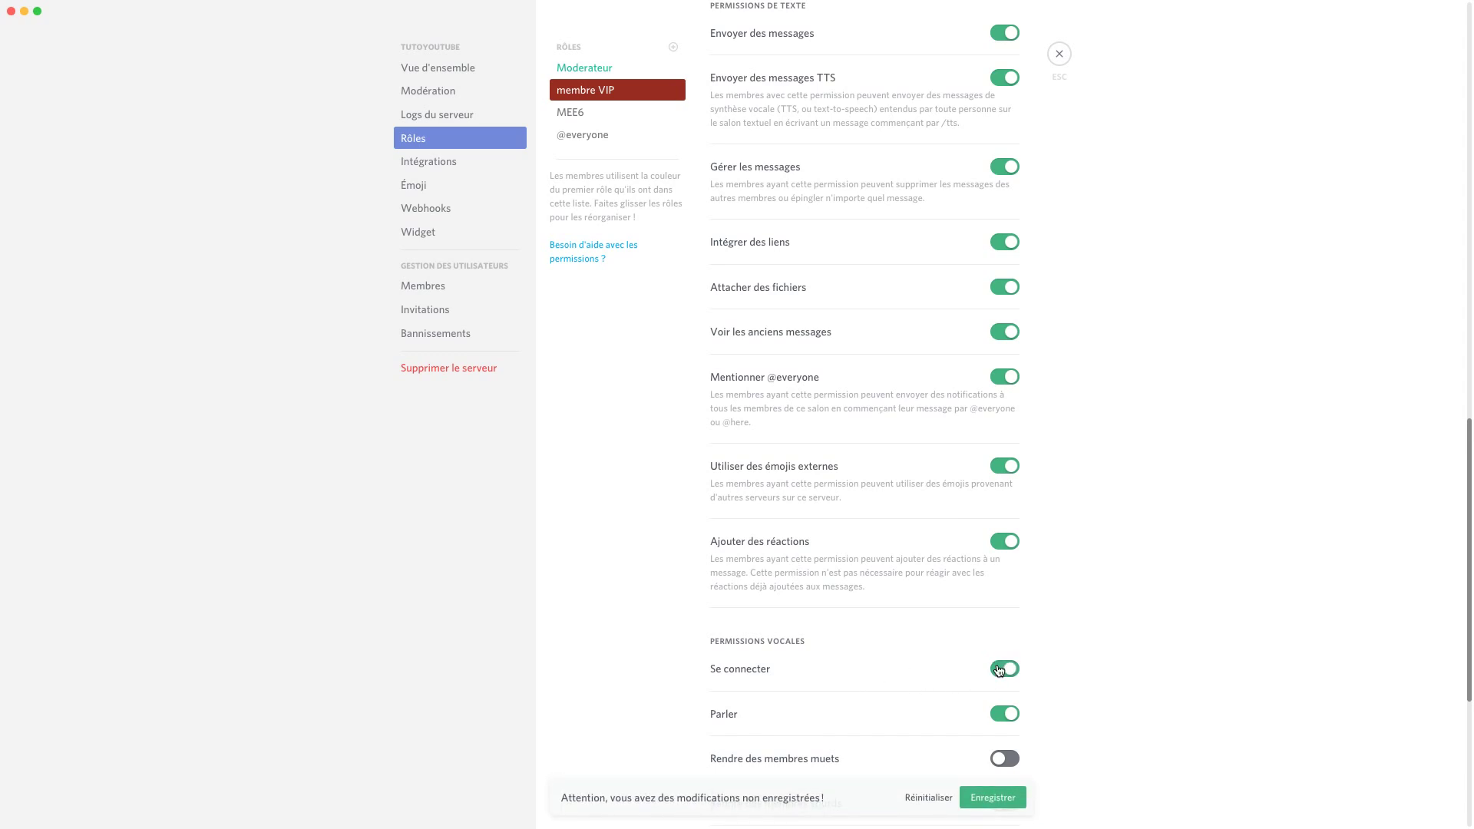
scroll(999, 669, "down", 1)
left_click(996, 664)
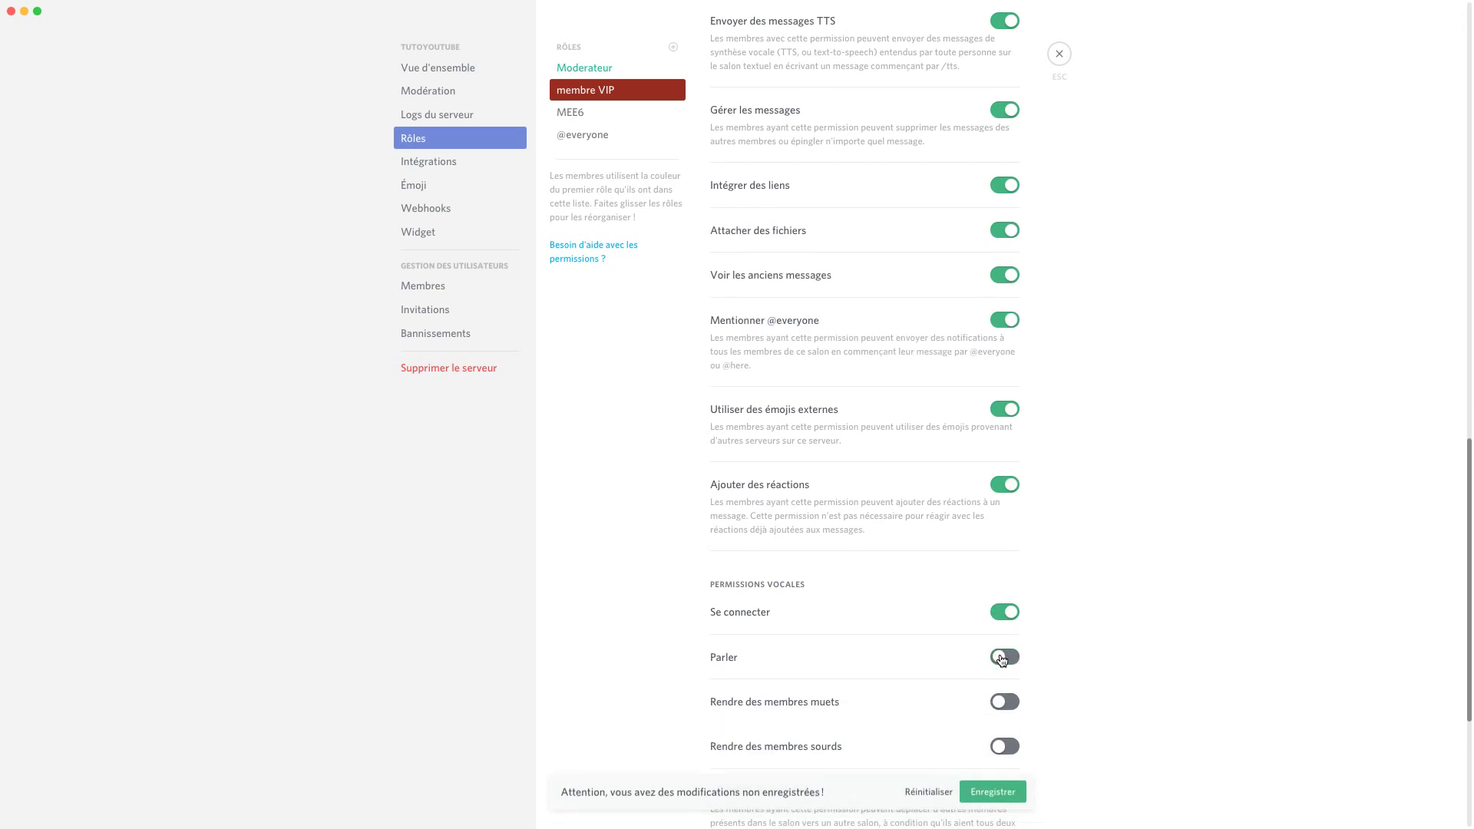
left_click(996, 663)
scroll(941, 676, "down", 1)
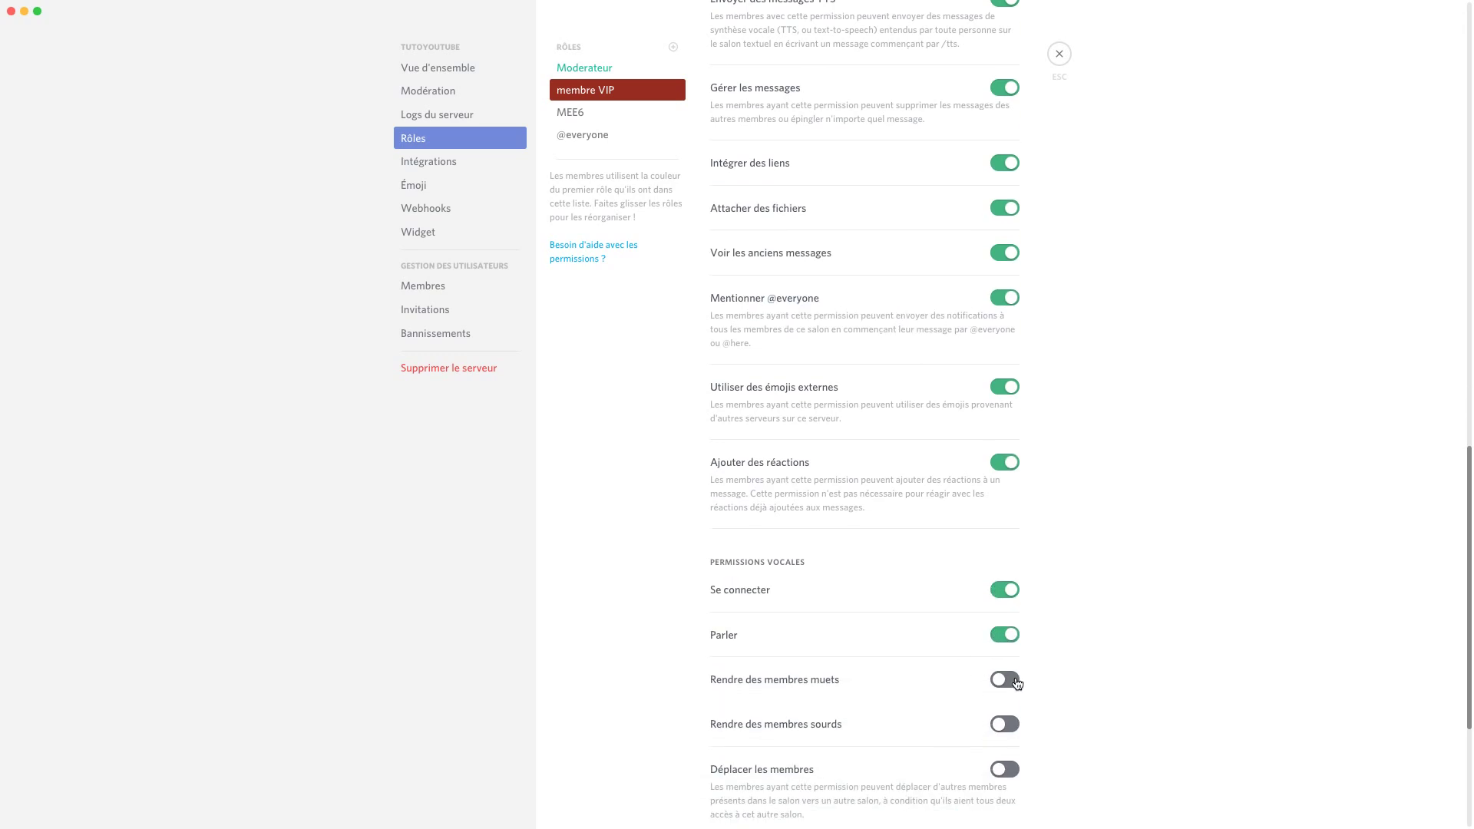
- Turn on Déplacer les membres for the membre VIP role, save the changes, and leave the server settings
scroll(1006, 733, "down", 3)
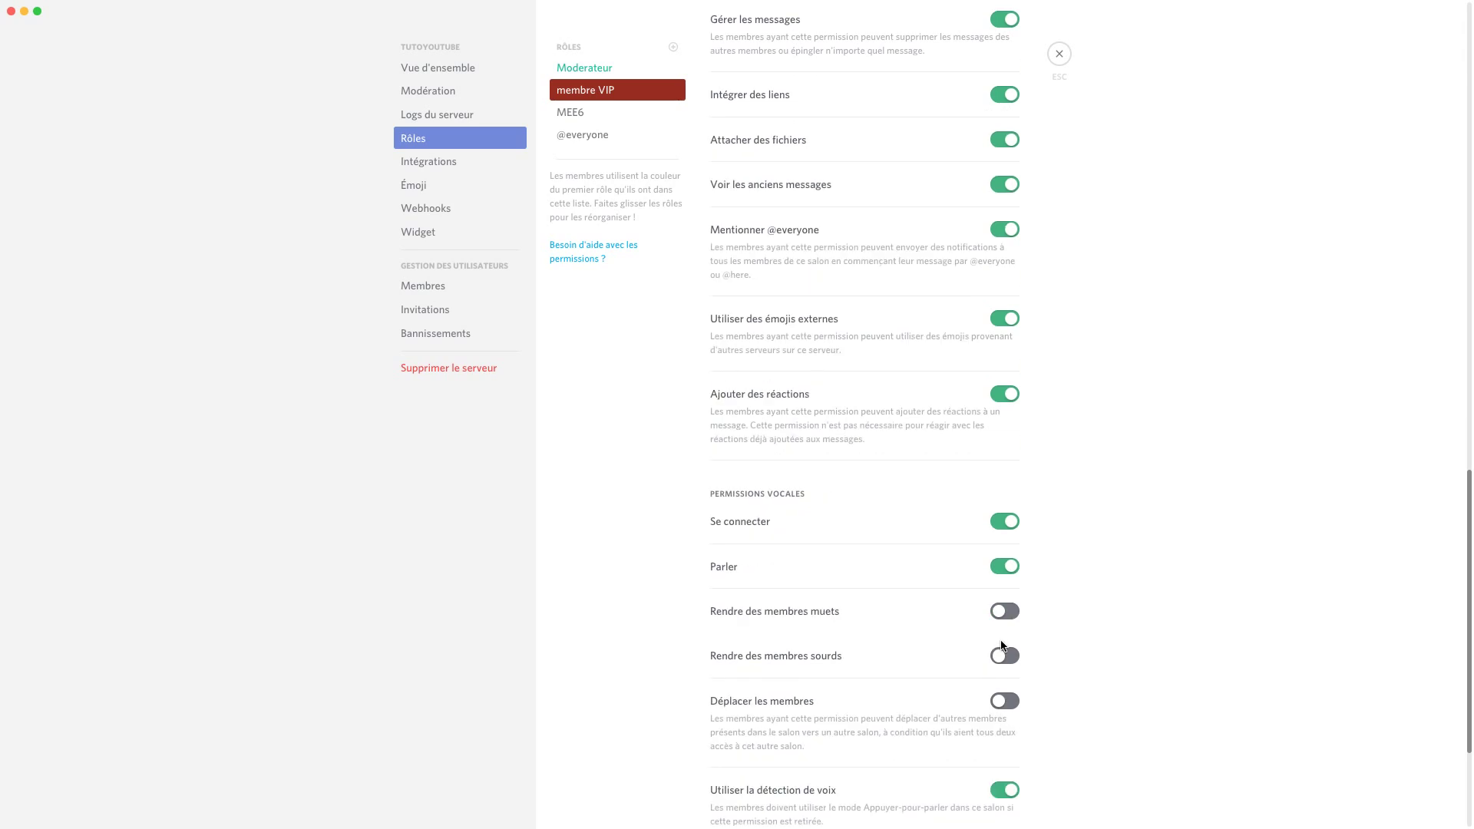
left_click(1006, 702)
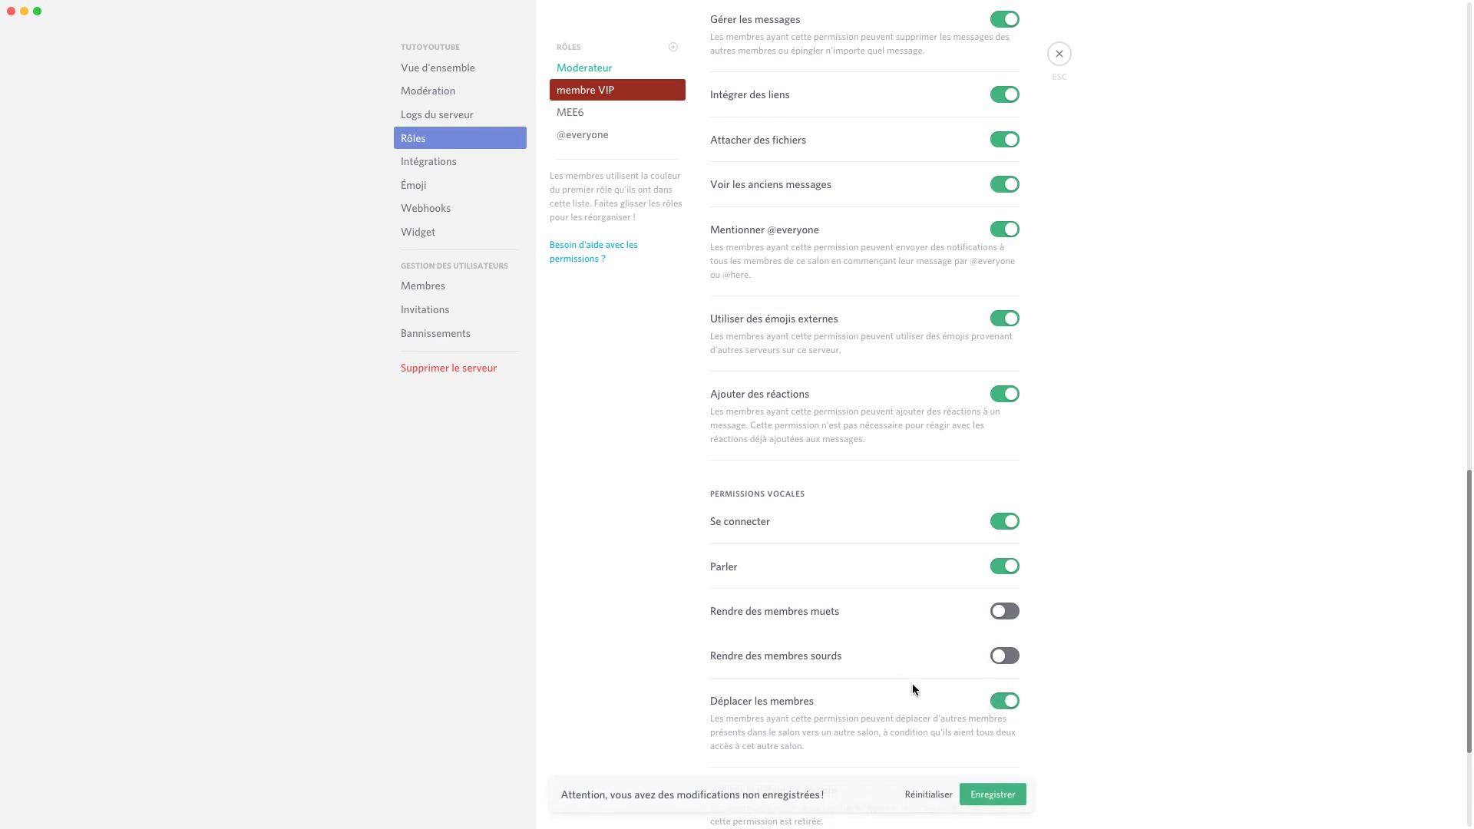
left_click(1018, 805)
key("Escape")
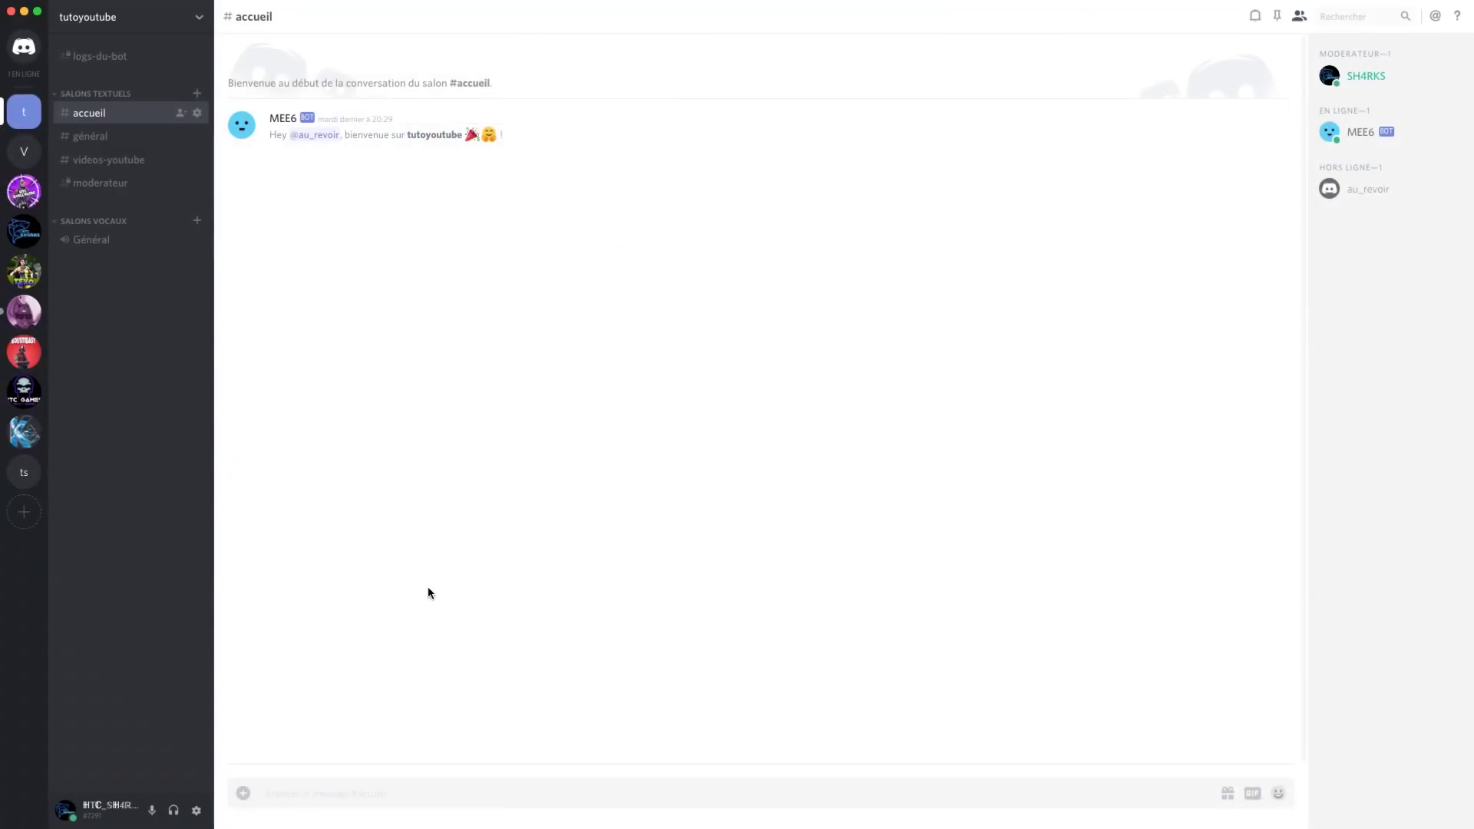
- Join the Général voice channel to demonstrate moving a connected member, and disconnect from it
left_click(96, 244)
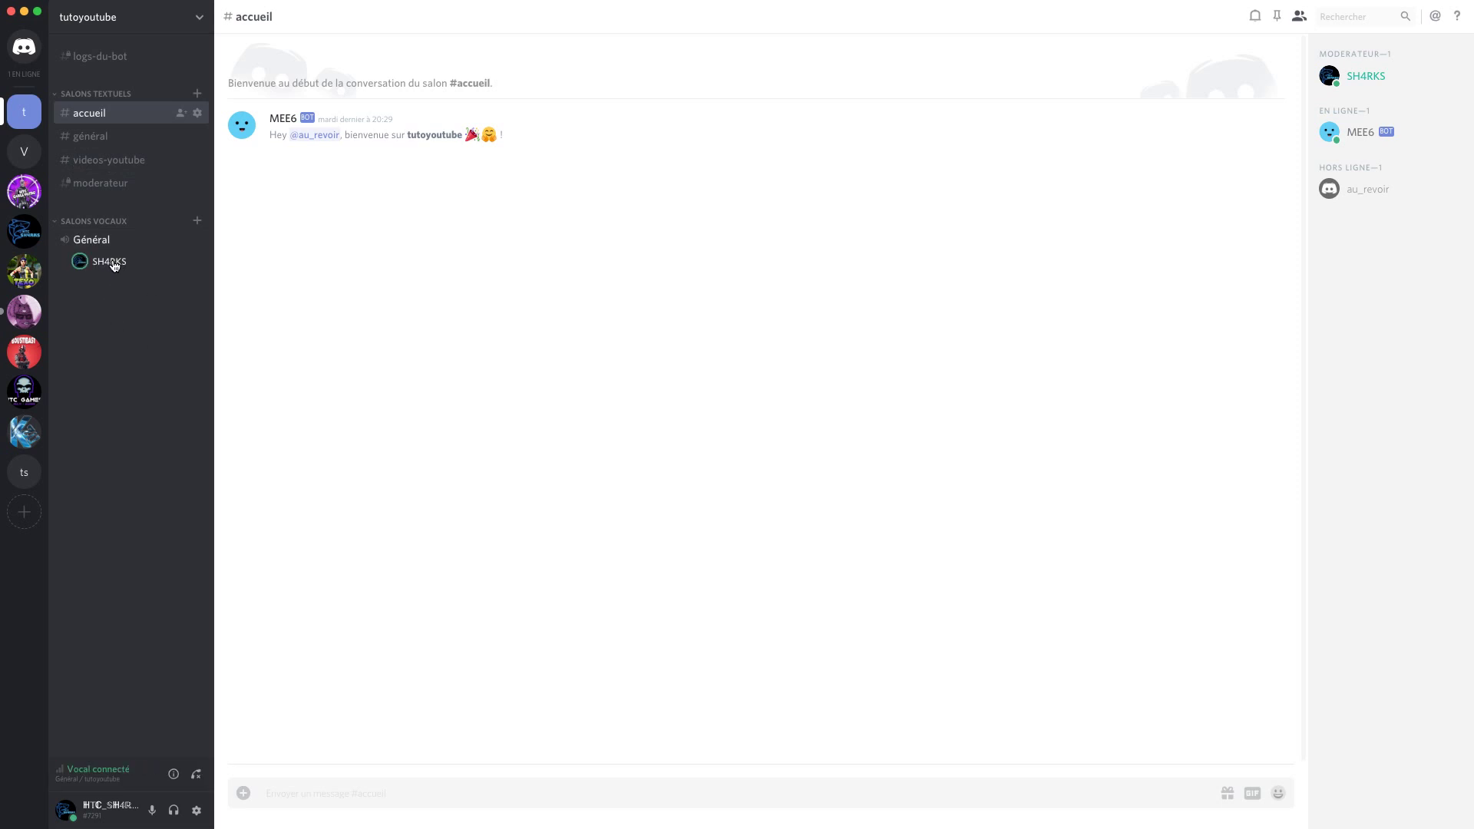
mouse_move(114, 265)
left_mouse_down()
mouse_move(115, 108)
mouse_move(127, 255)
left_mouse_up()
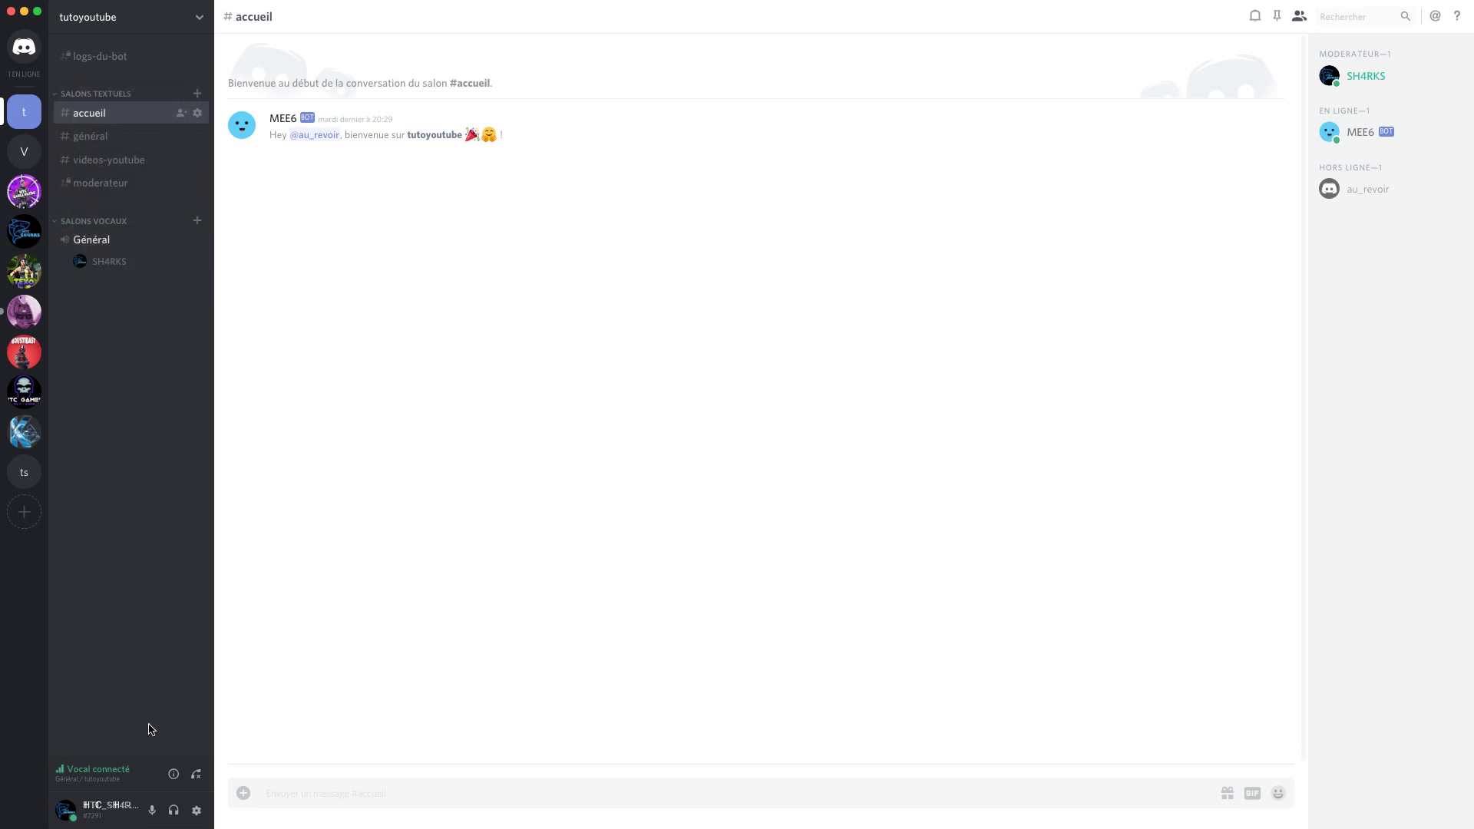
left_click(186, 766)
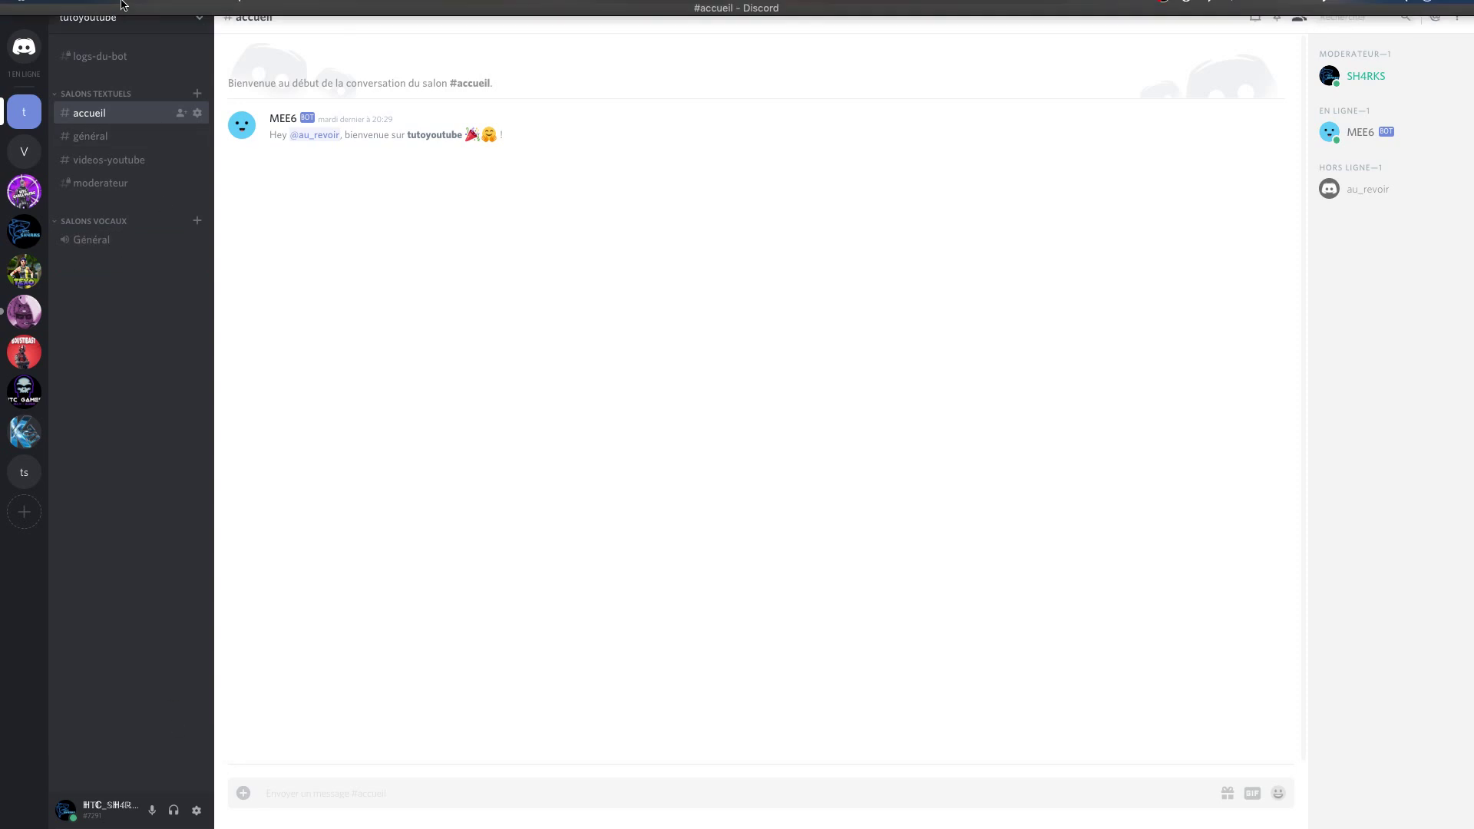
- Review the membre VIP role's voice permissions down to Priority Speaker, and return to the accueil channel
left_click(202, 25)
left_click(158, 79)
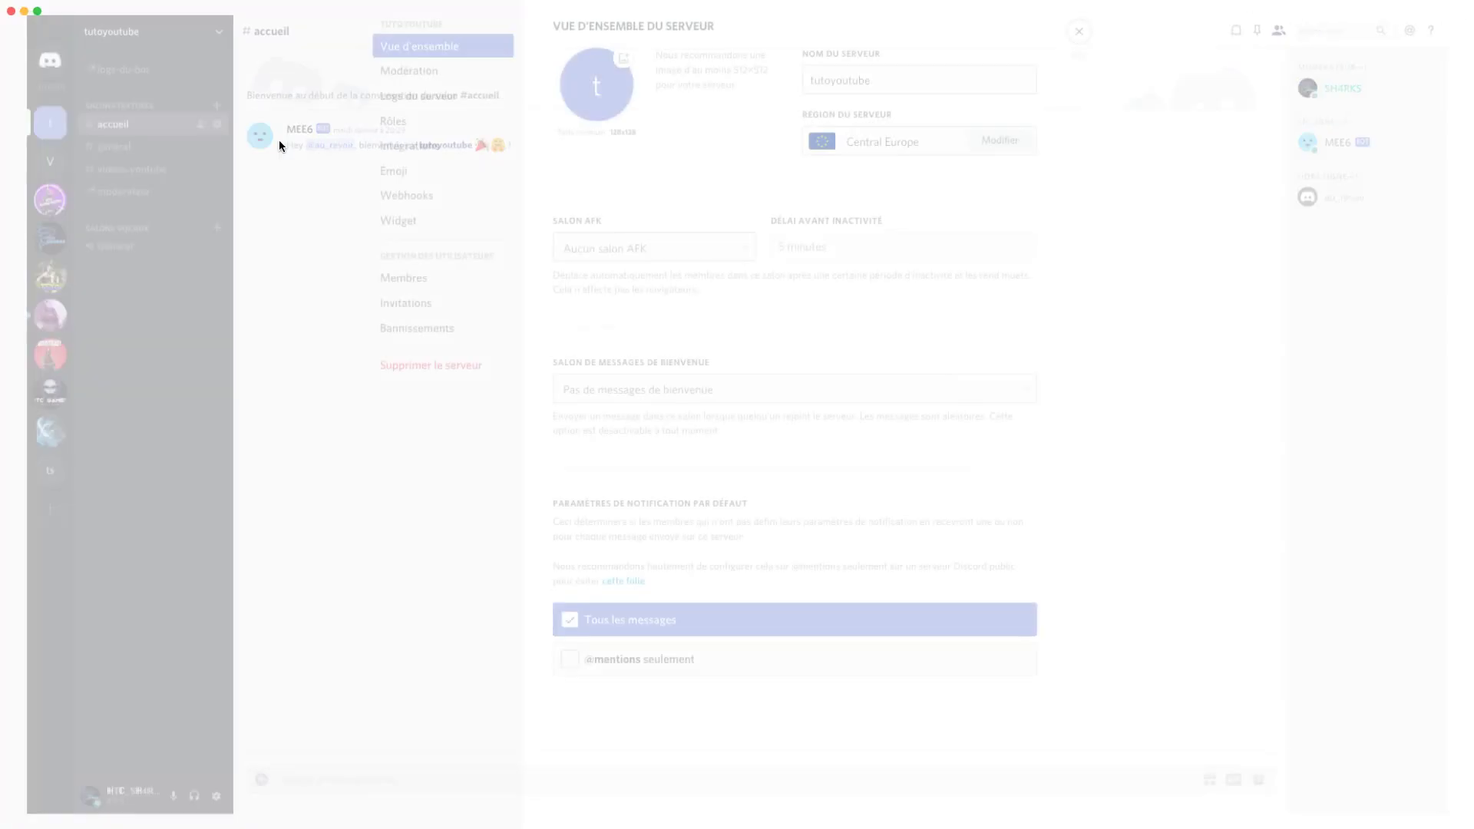
left_click(445, 142)
left_click(576, 90)
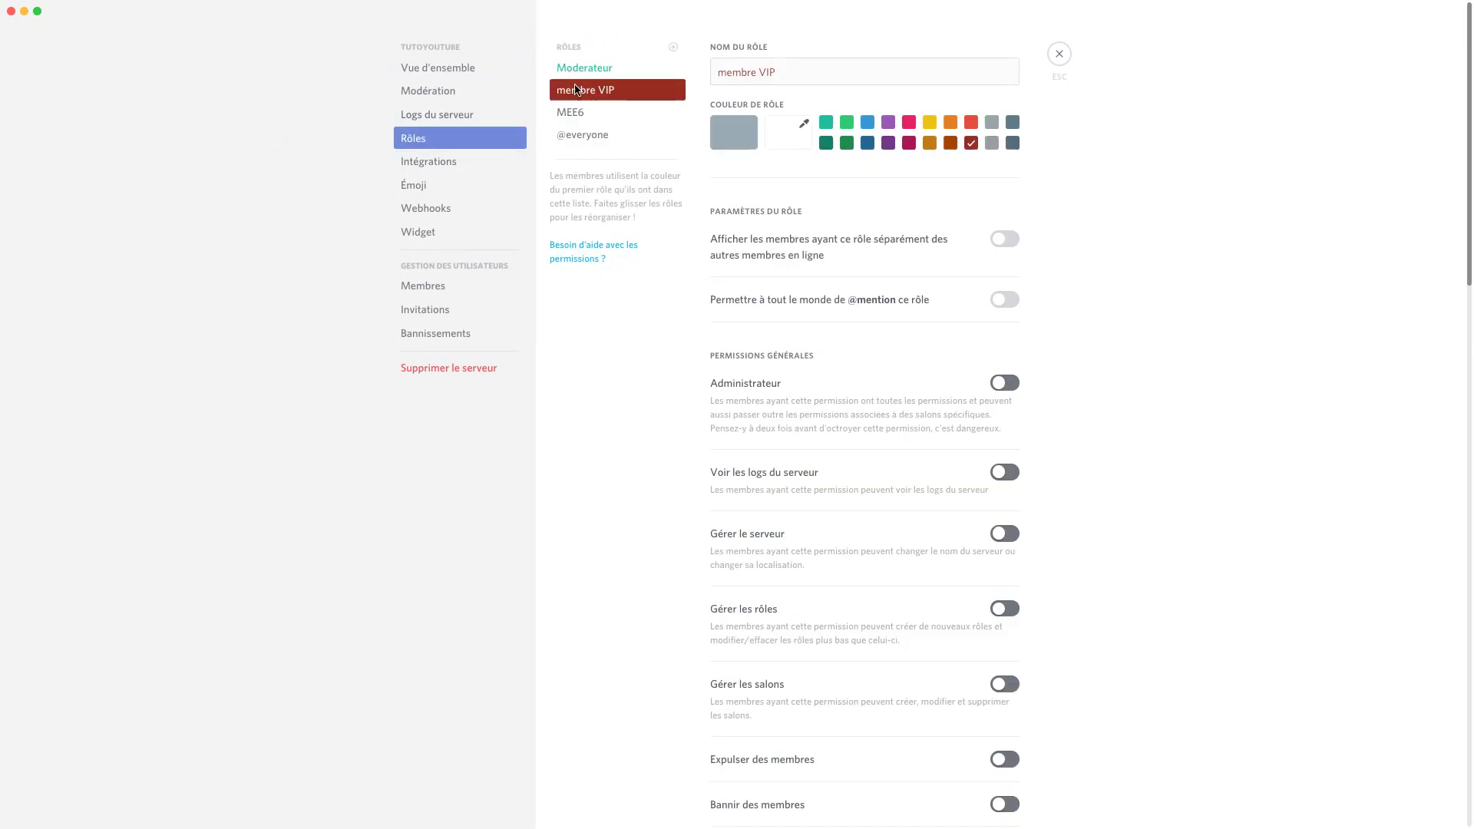
scroll(920, 639, "down", 20)
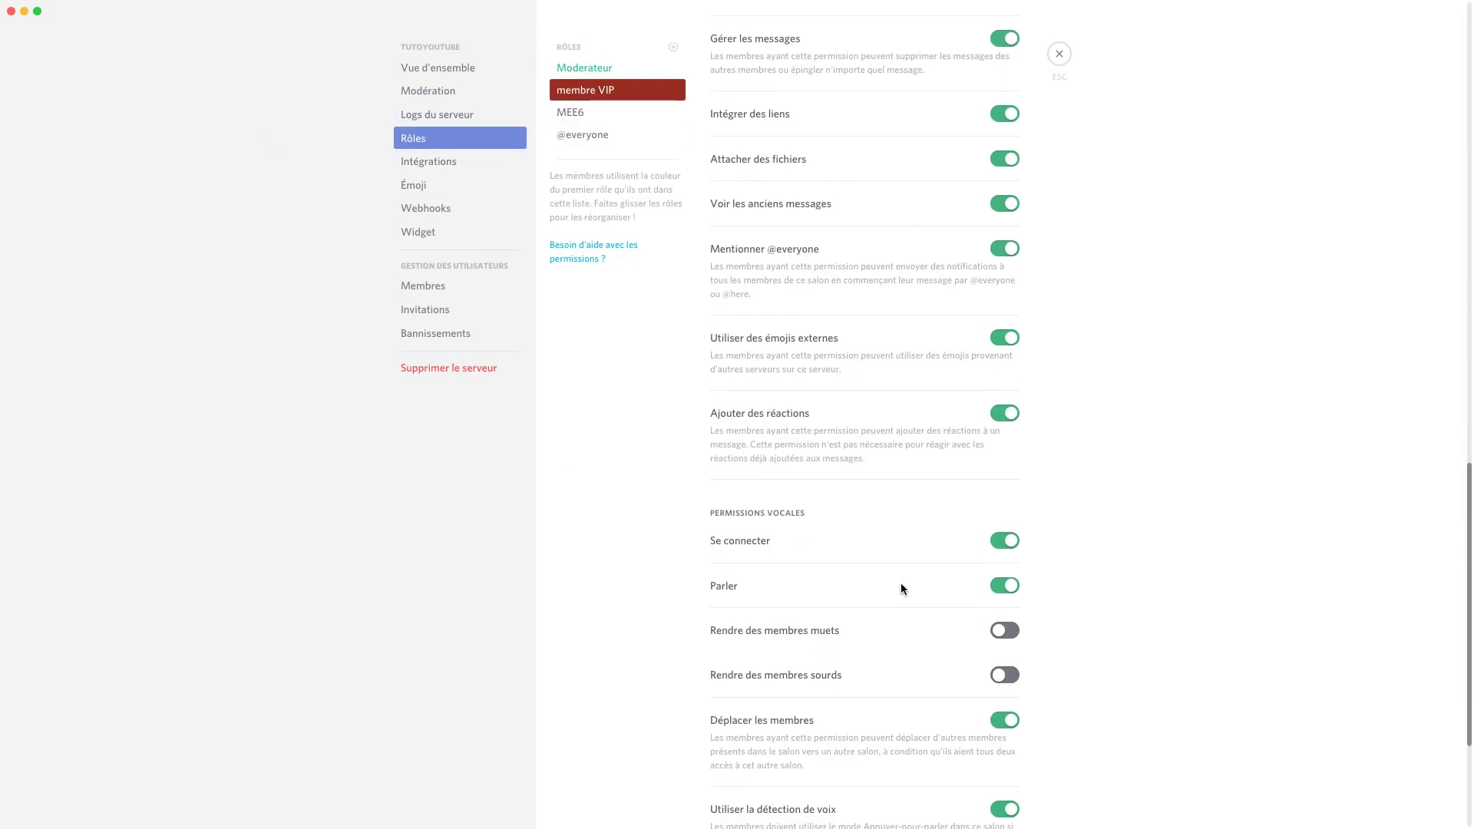
scroll(902, 589, "down", 3)
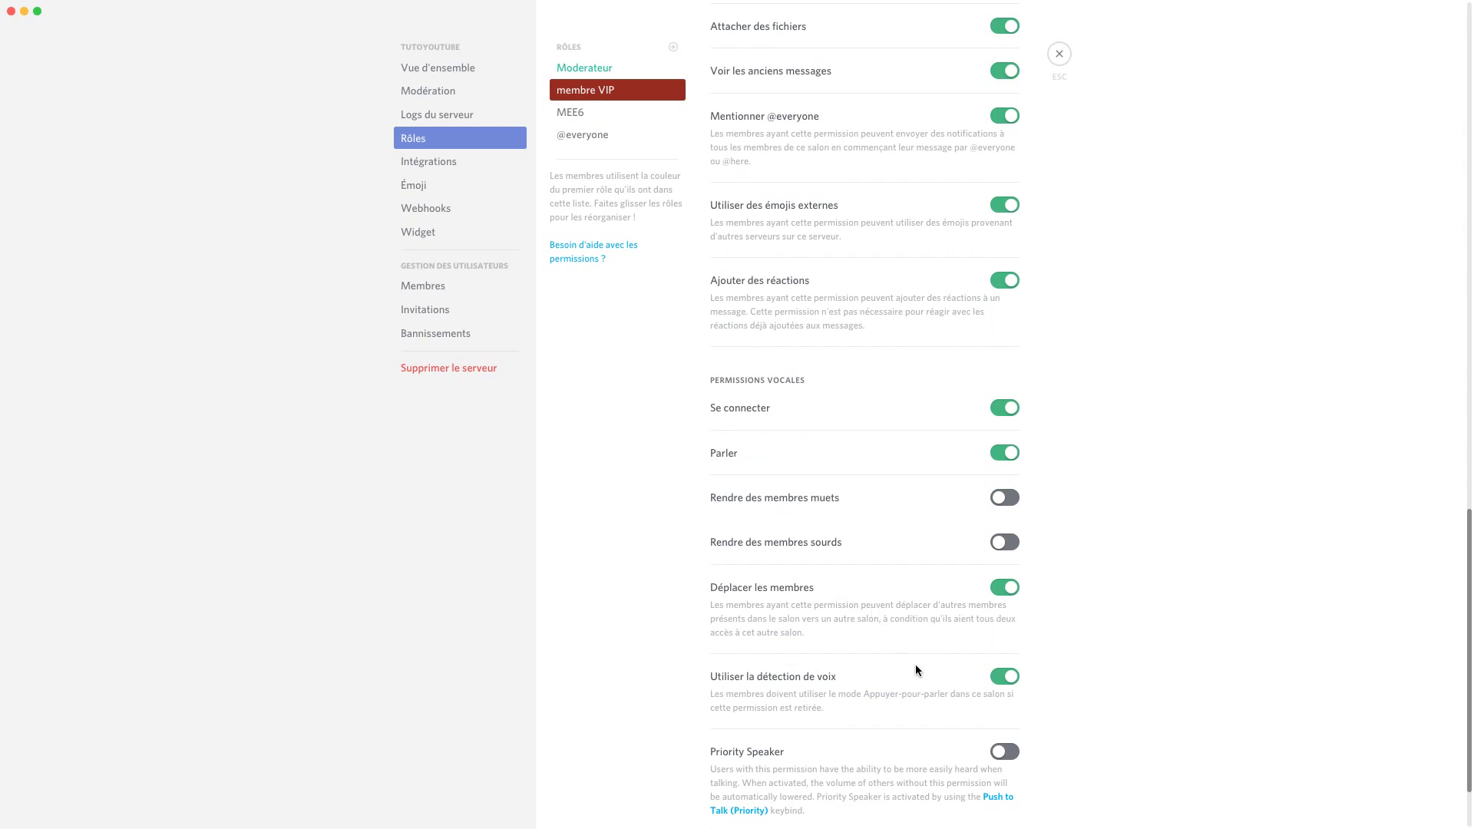
scroll(916, 670, "down", 2)
scroll(994, 613, "down", 1)
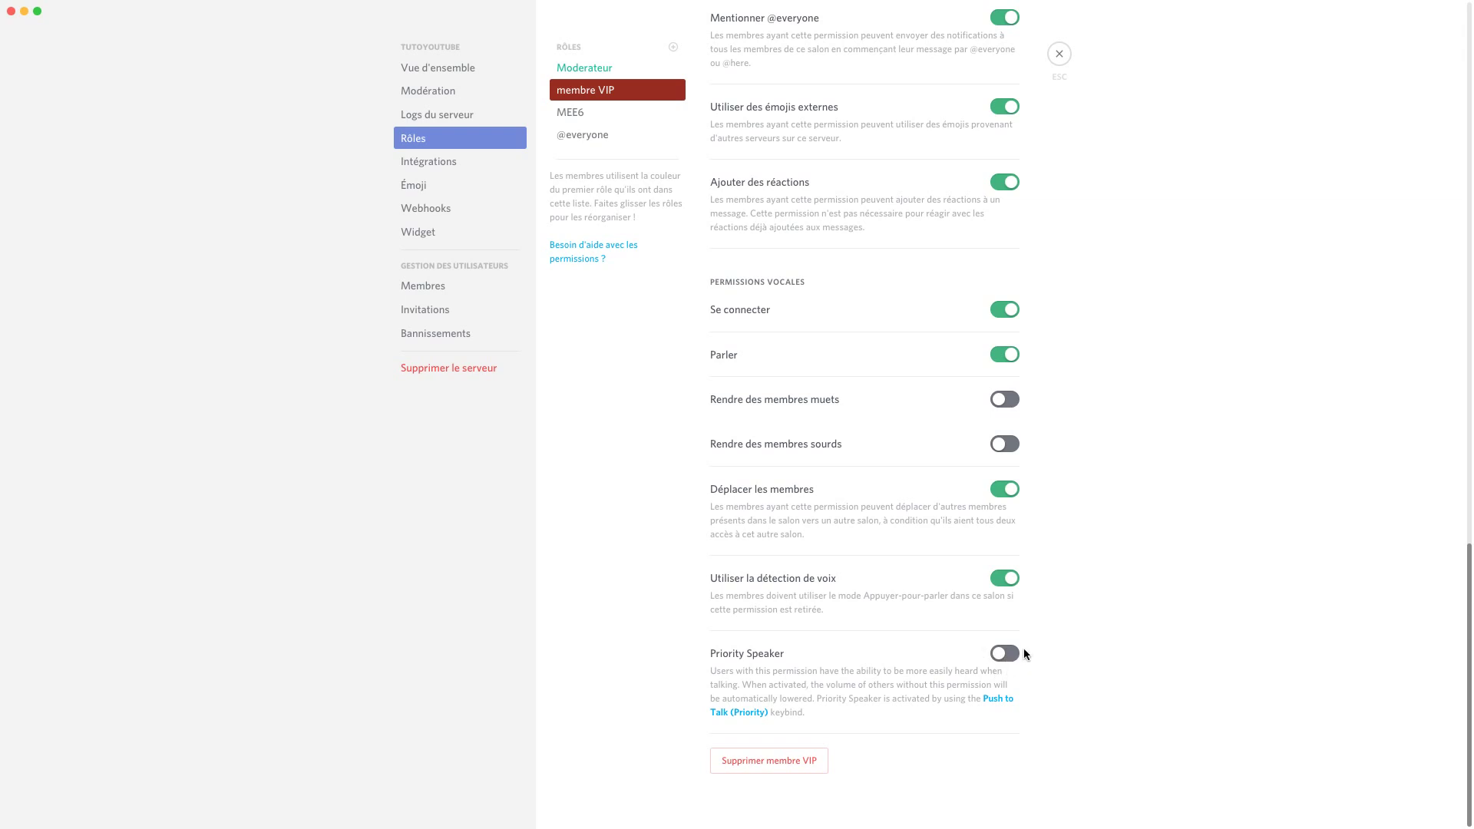
scroll(1006, 622, "up", 15)
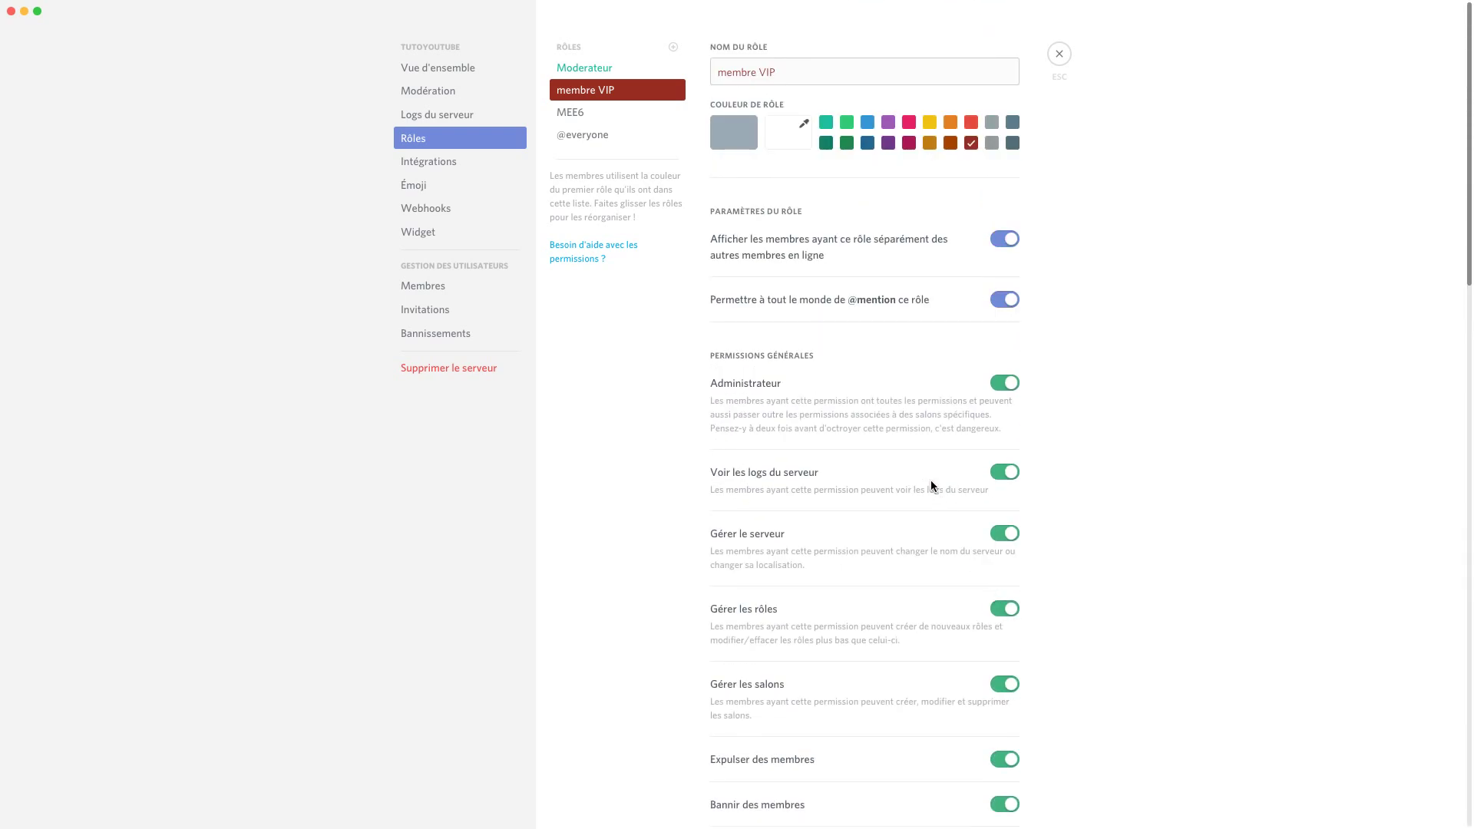
key("Escape")
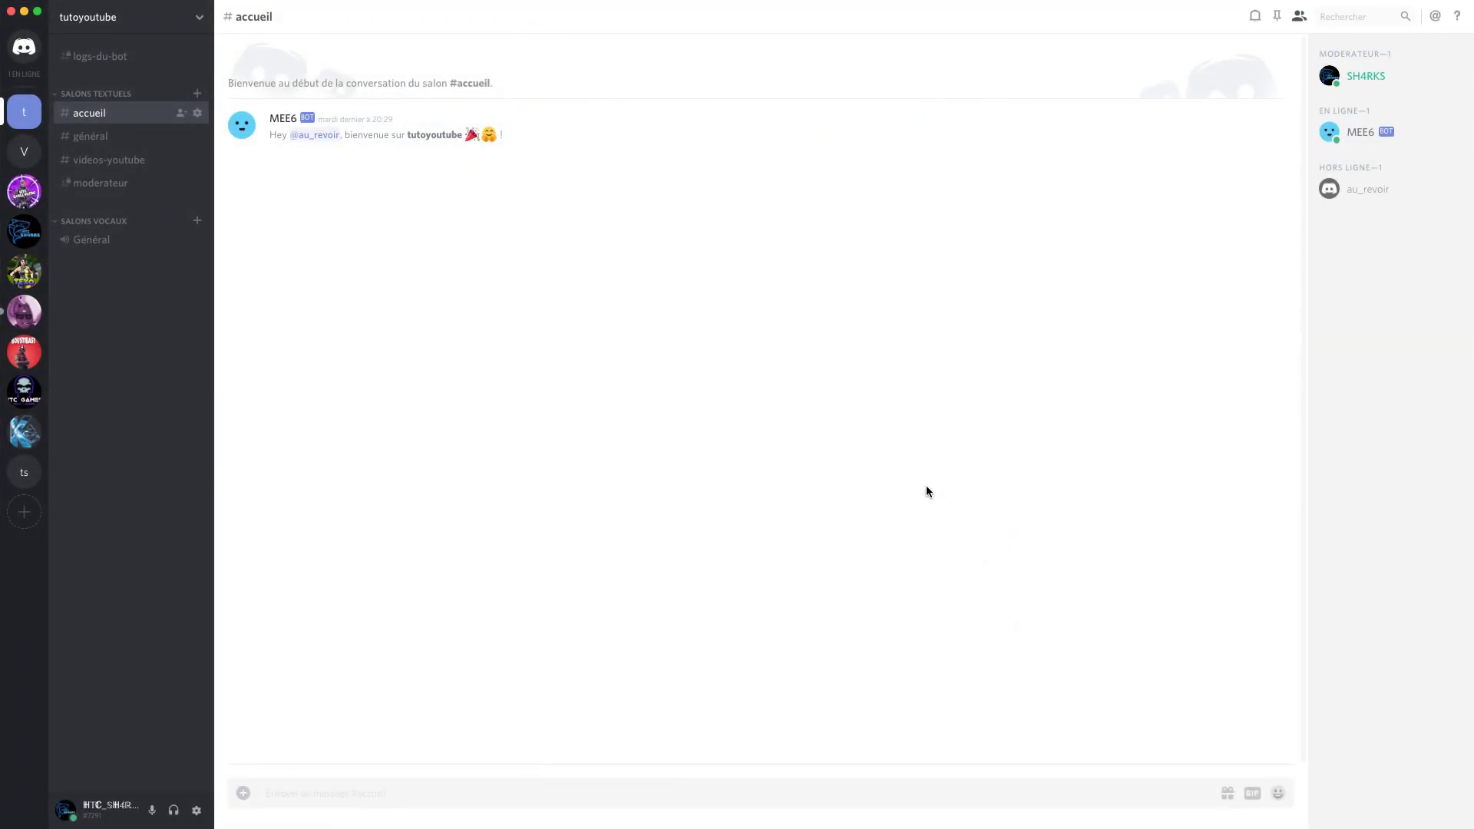